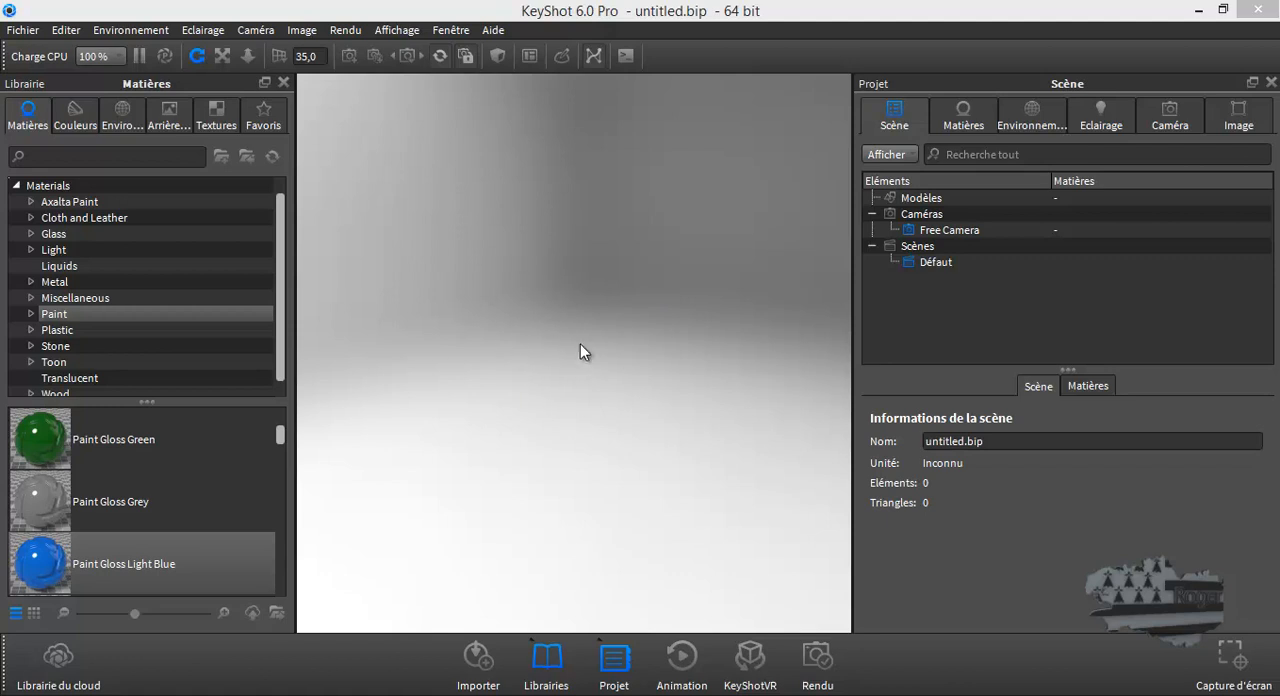
# - Add a cube to the empty scene, and centre and fit the model in the view
pyautogui.click(62, 30)
pyautogui.moveTo(83, 101)
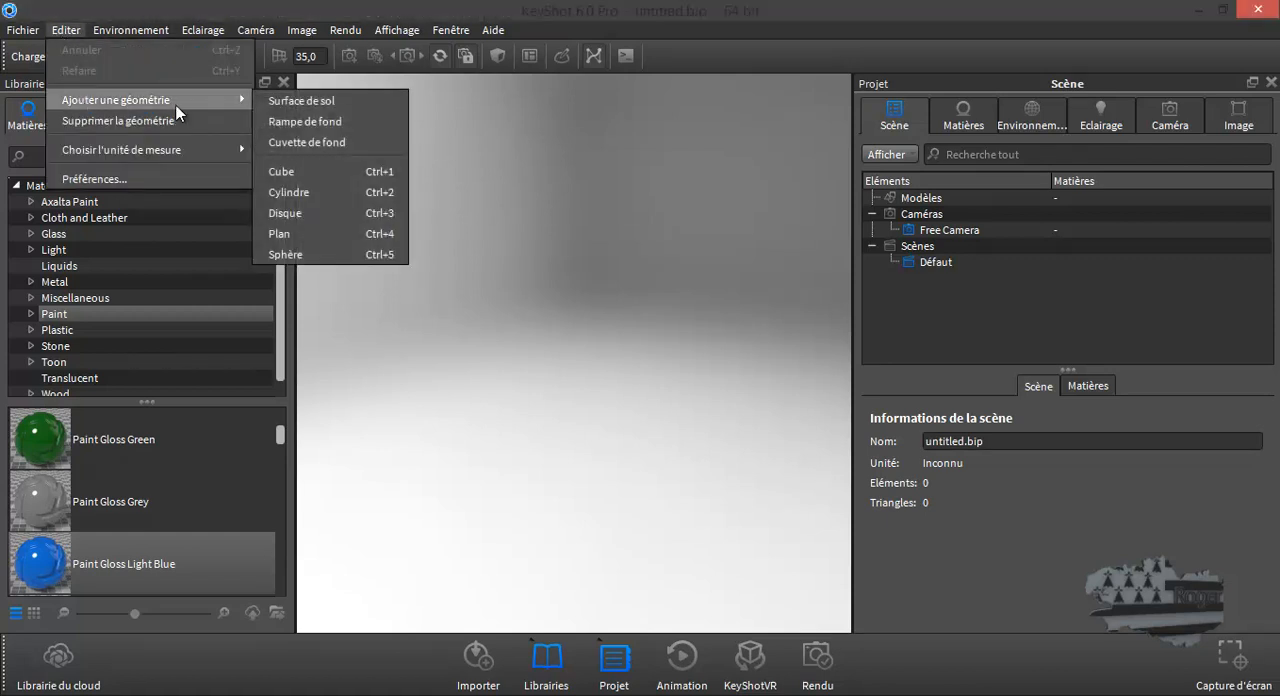
pyautogui.click(311, 171)
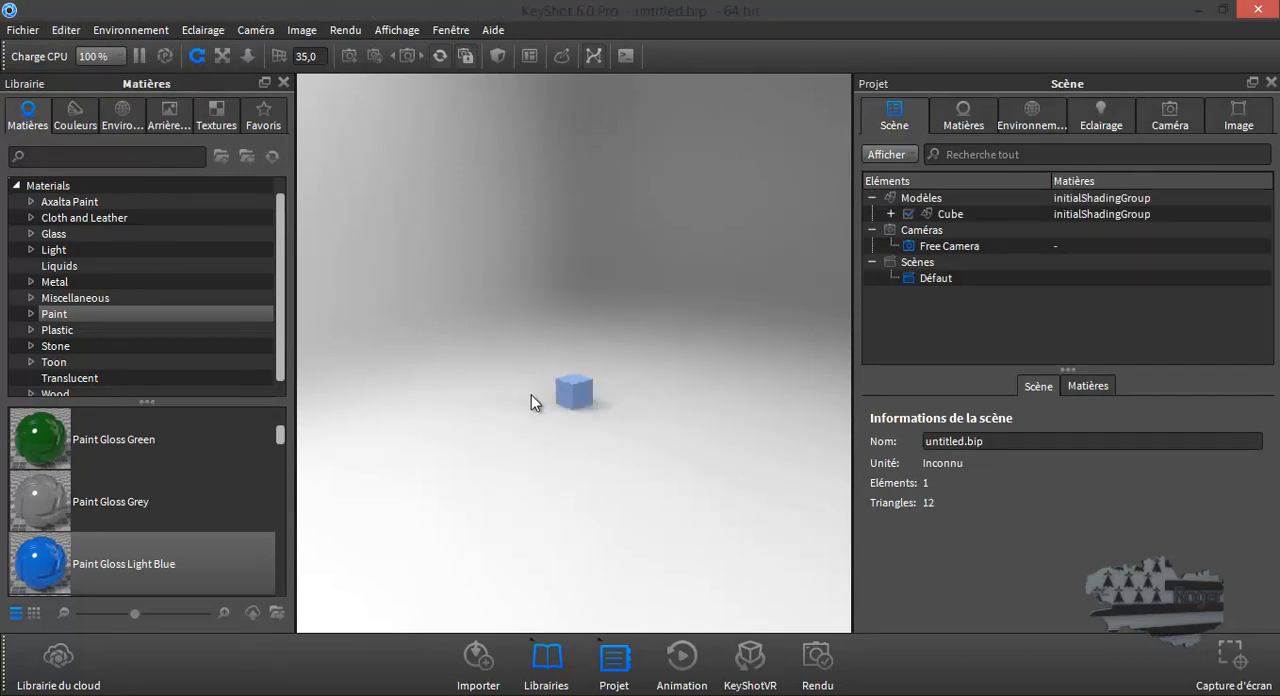
pyautogui.rightClick(531, 394)
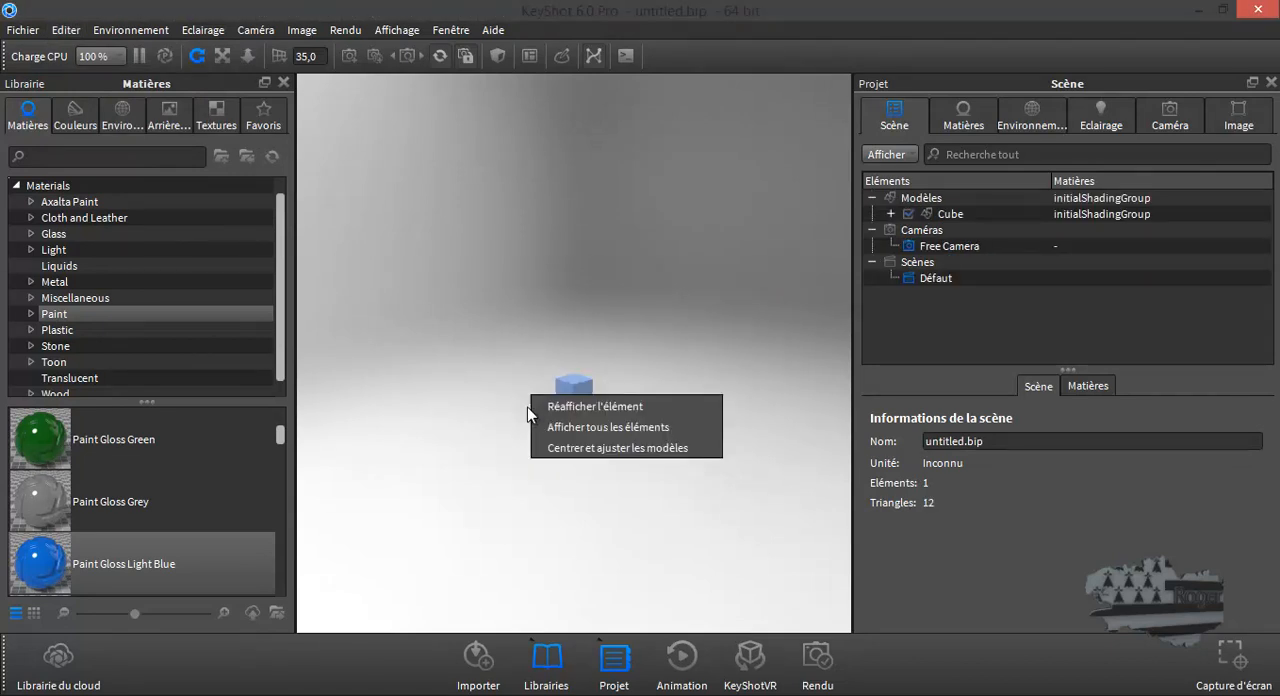
pyautogui.click(573, 450)
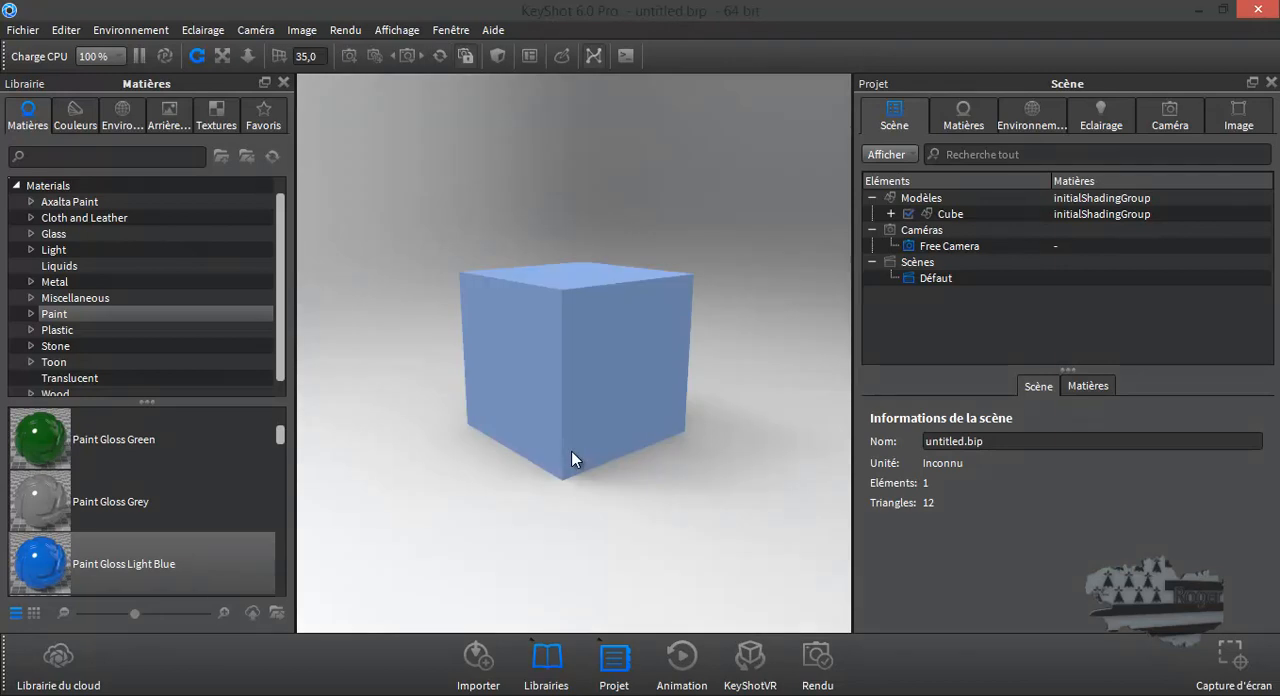
pyautogui.scroll(6, 599, 402)
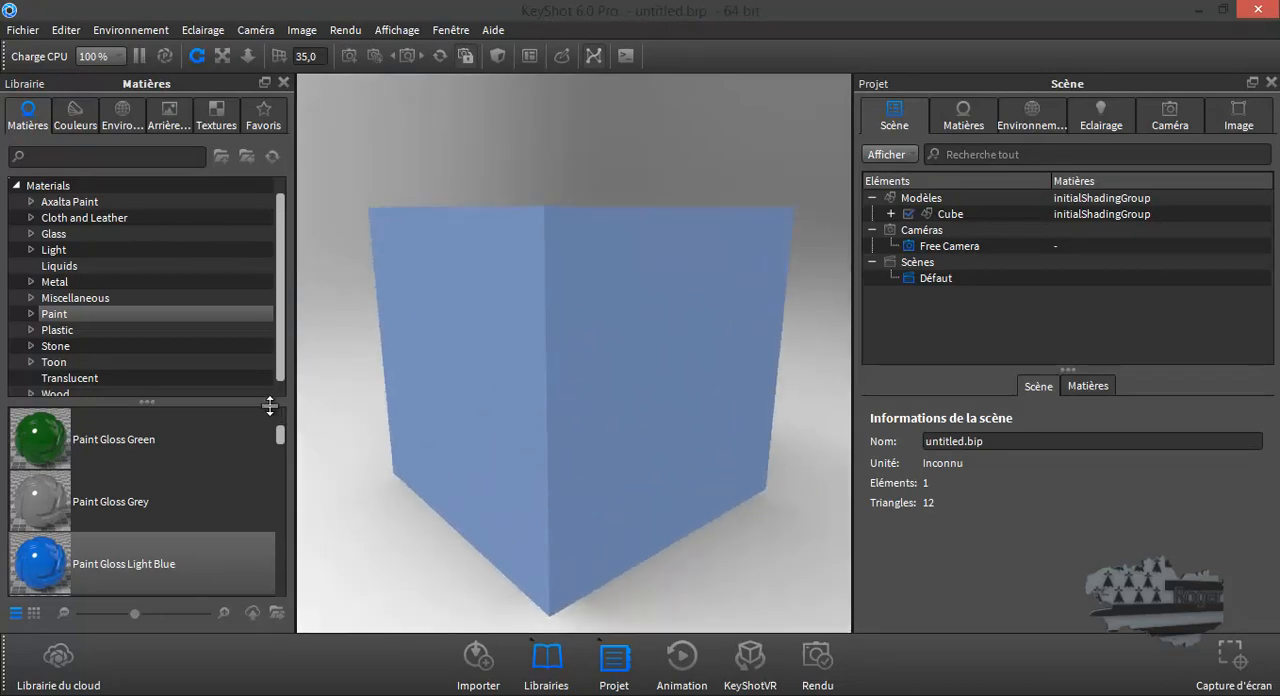
# - Apply Paint Gloss Green to the cube, and replace it with the Shiny Cloudy Plastic Light Blue material
pyautogui.moveTo(78, 443)
pyautogui.mouseDown()
pyautogui.moveTo(263, 471)
pyautogui.moveTo(608, 388)
pyautogui.moveTo(600, 411)
pyautogui.moveTo(534, 377)
pyautogui.moveTo(623, 369)
pyautogui.moveTo(571, 434)
pyautogui.moveTo(629, 423)
pyautogui.moveTo(666, 366)
pyautogui.moveTo(522, 371)
pyautogui.mouseUp()
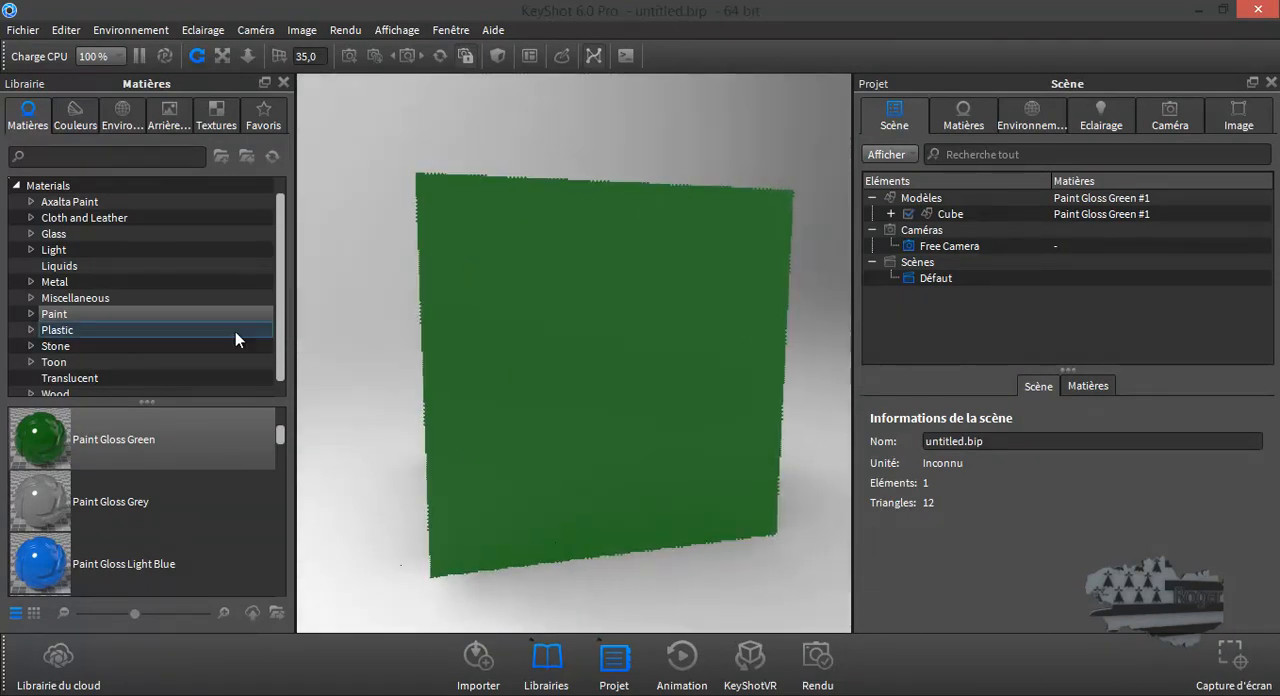
pyautogui.click(64, 332)
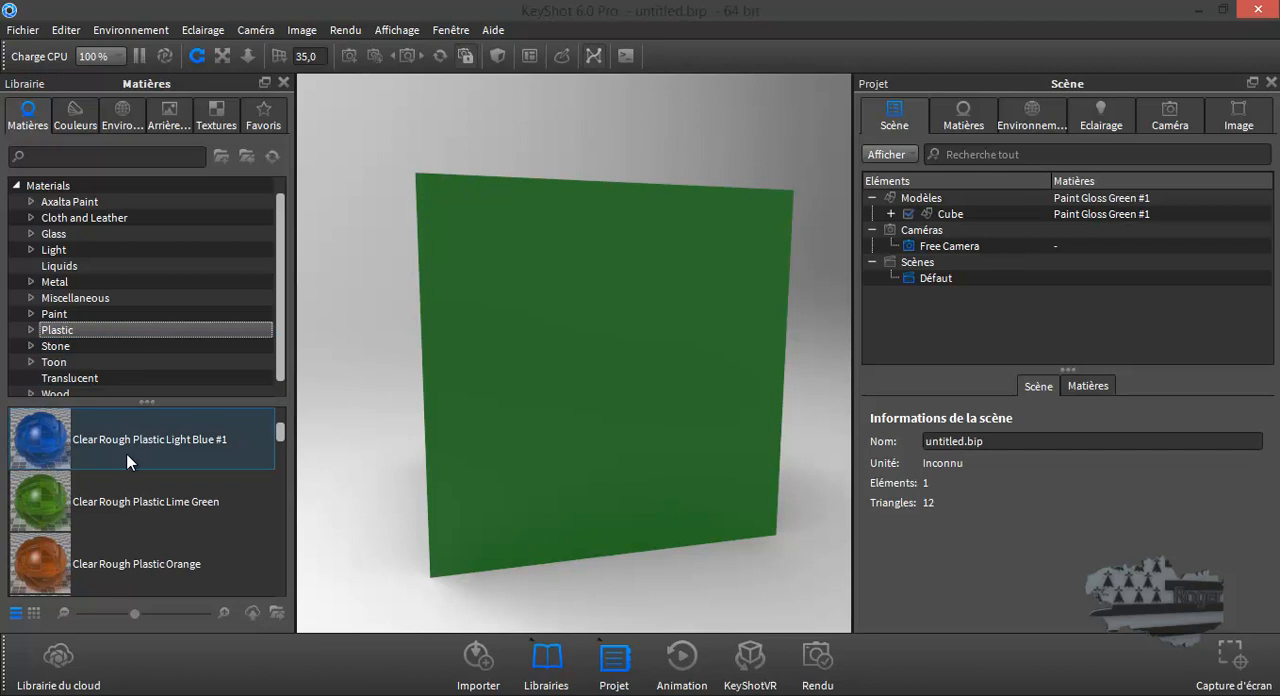
pyautogui.scroll(-12, 127, 461)
pyautogui.scroll(-3, 125, 454)
pyautogui.scroll(12, 125, 454)
pyautogui.scroll(-10, 125, 454)
pyautogui.scroll(-18, 125, 454)
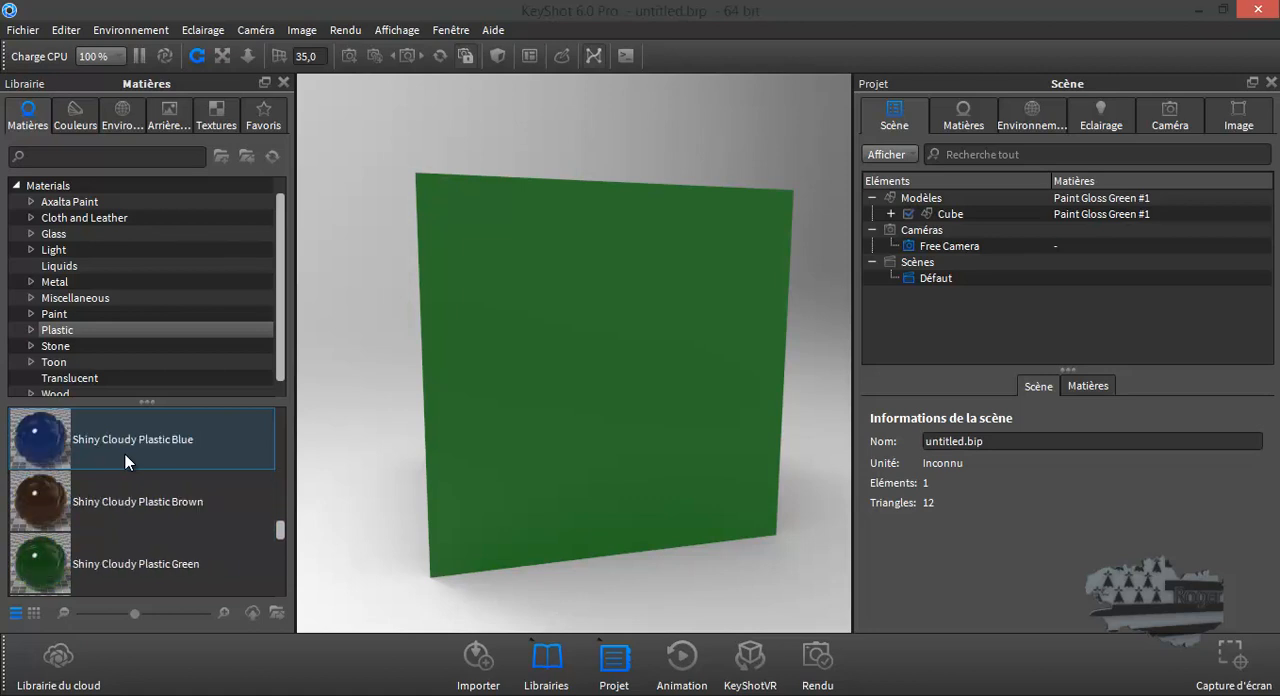
pyautogui.scroll(-3, 125, 454)
pyautogui.moveTo(112, 498); pyautogui.dragTo(620, 440)
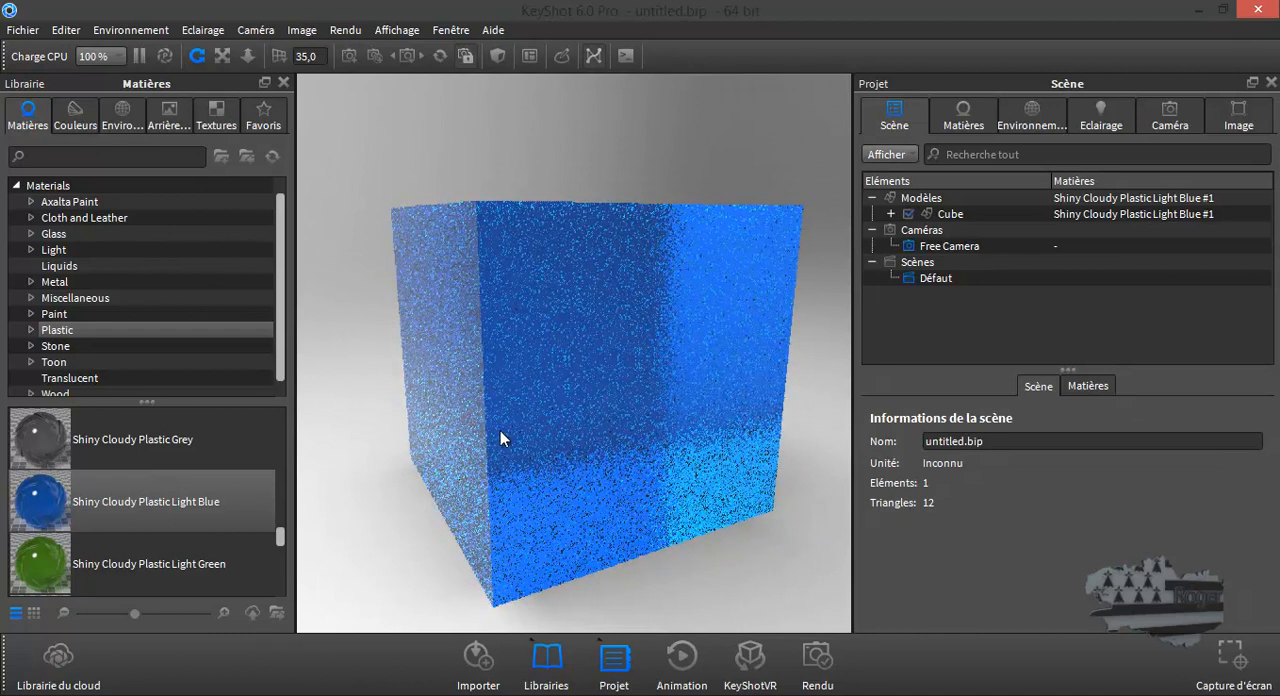
# - Apply the Soft Shiny Blue plastic material to the cube and view it from slightly higher
pyautogui.scroll(-2, 137, 480)
pyautogui.scroll(-5, 137, 480)
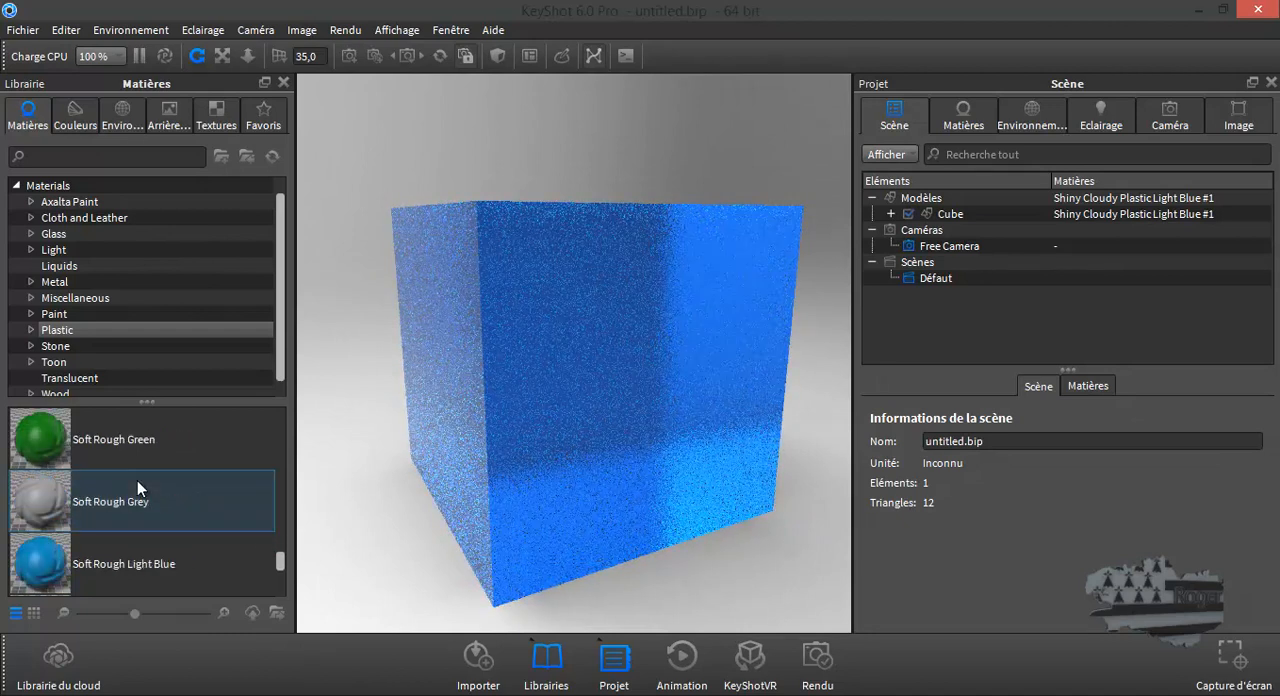
pyautogui.scroll(-2, 137, 480)
pyautogui.moveTo(137, 440); pyautogui.dragTo(565, 387)
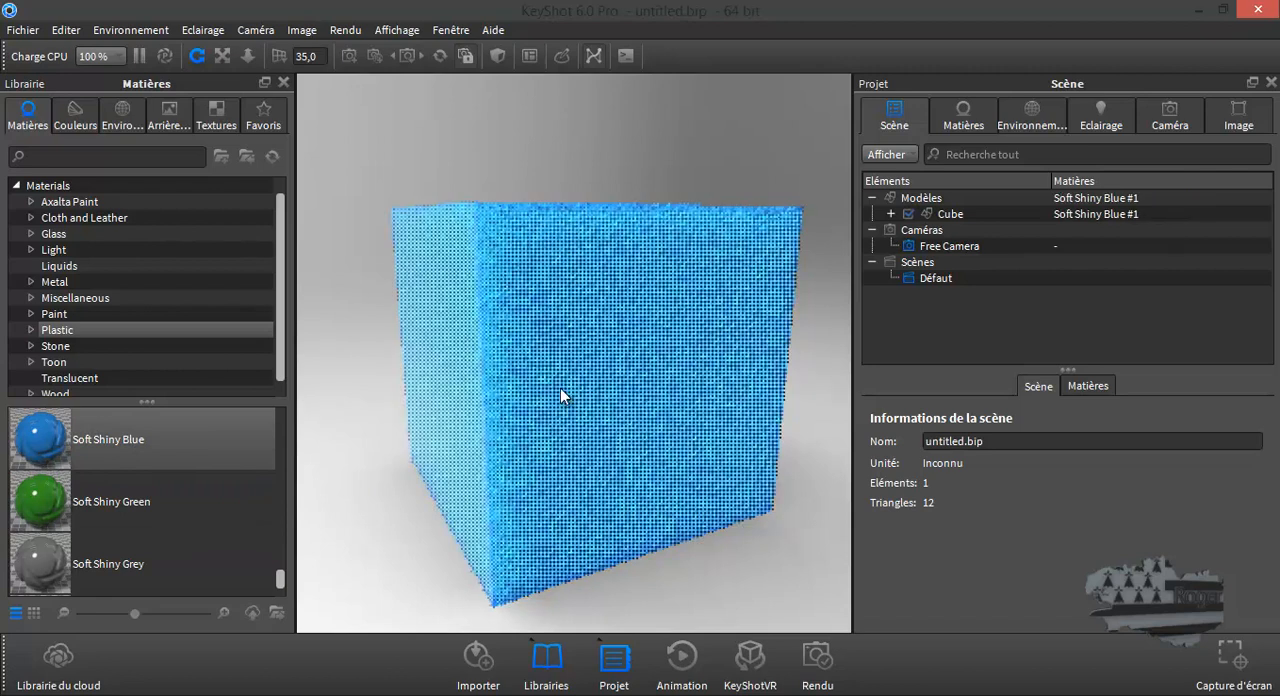
pyautogui.moveTo(562, 478)
pyautogui.mouseDown()
pyautogui.moveTo(565, 502)
pyautogui.moveTo(553, 501)
pyautogui.mouseUp()
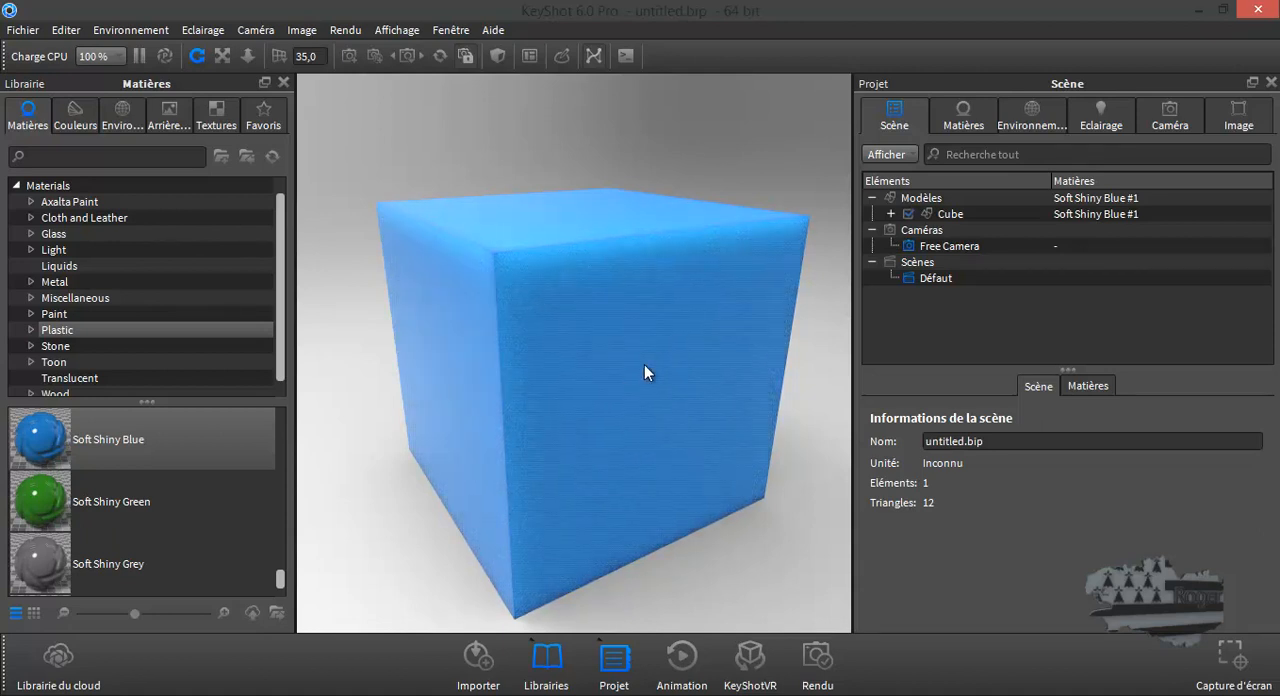
# - Set the scene's environment to Old_Bridge from the HDZ library folder
pyautogui.click(126, 114)
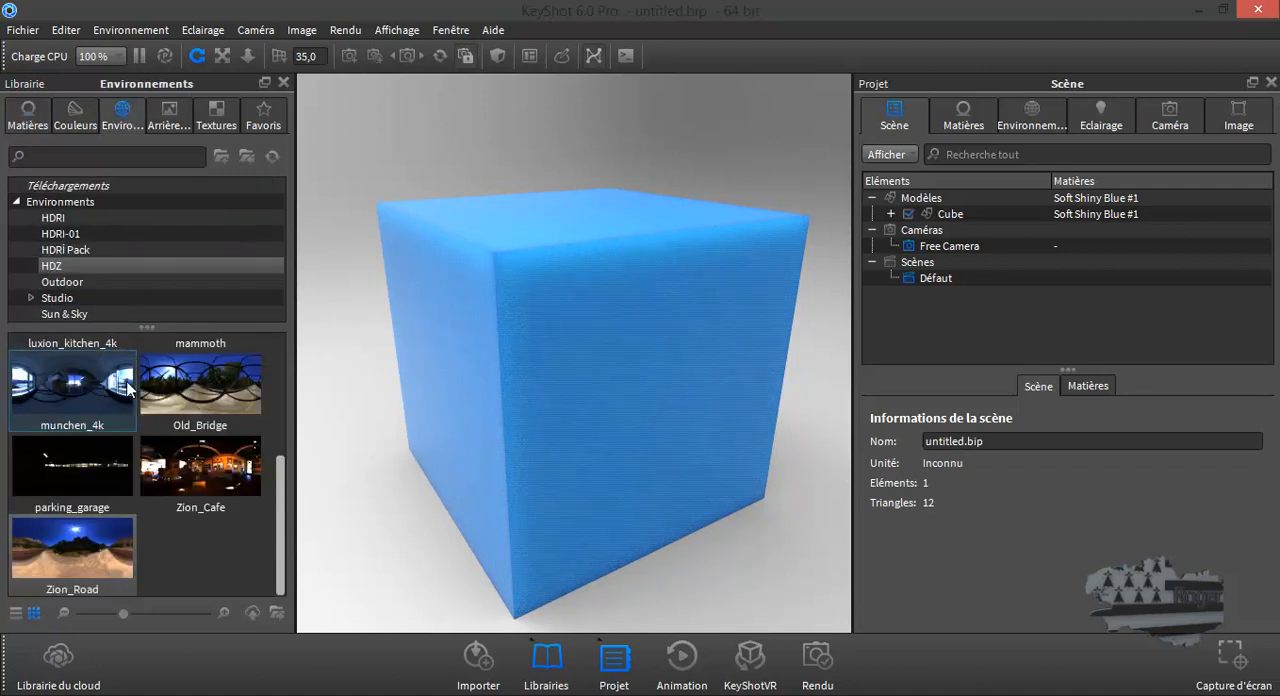
pyautogui.click(195, 390)
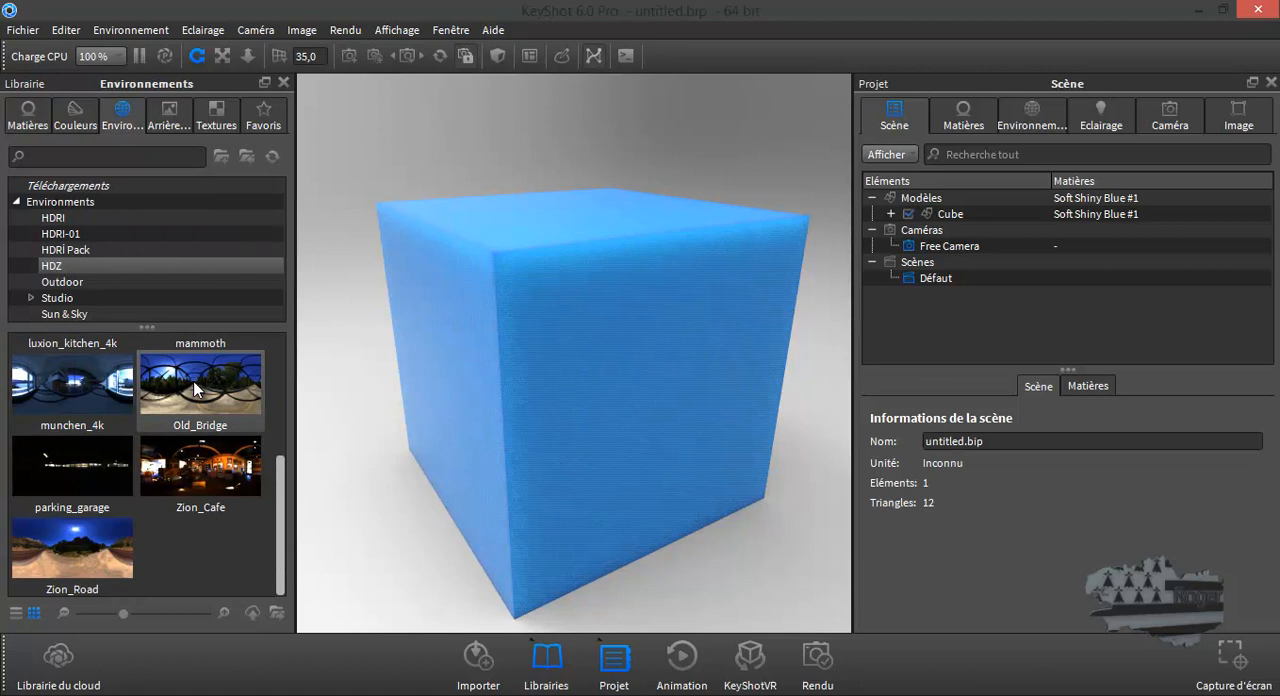
pyautogui.doubleClick(210, 382)
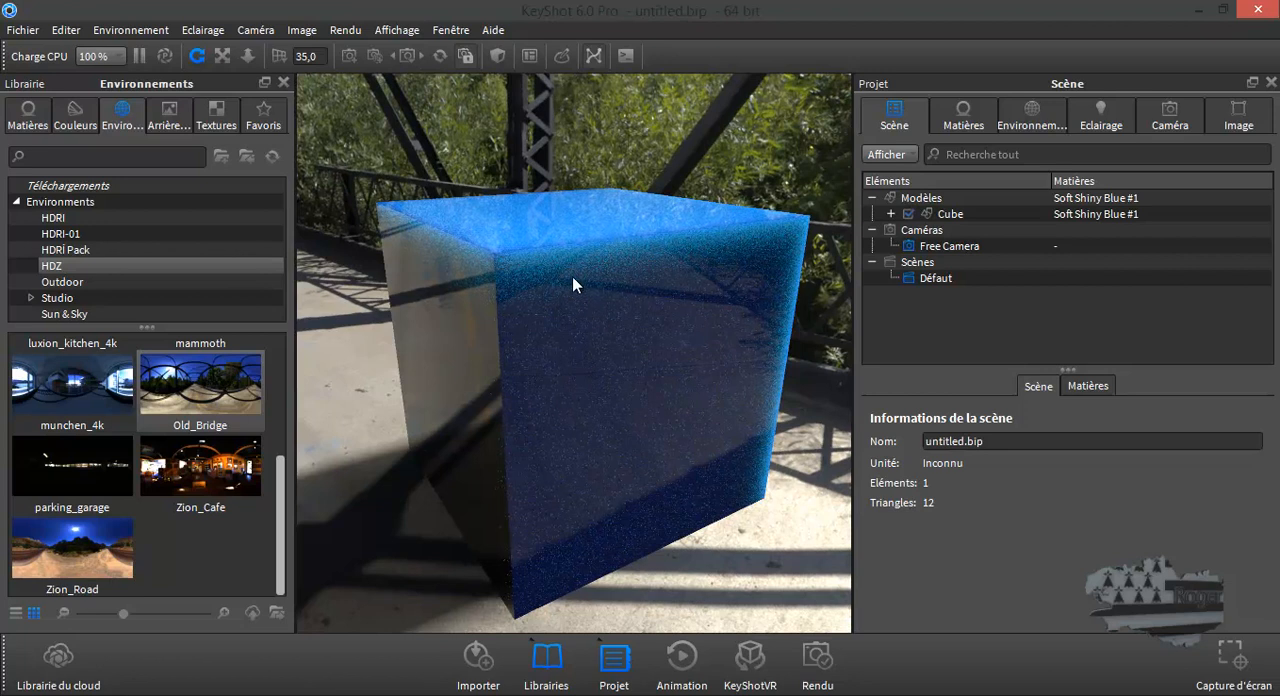
# - Apply the Paint Metallic Saphire Blue material from the Paint library to the cube
pyautogui.click(30, 120)
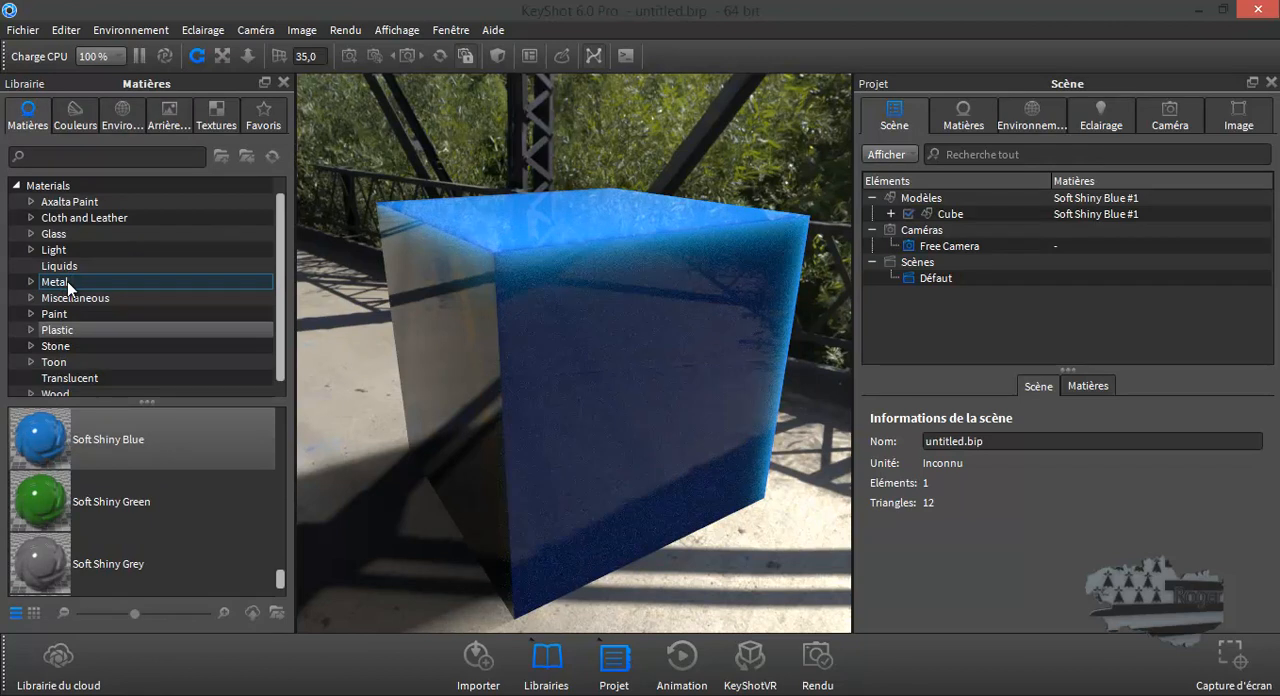
pyautogui.click(60, 315)
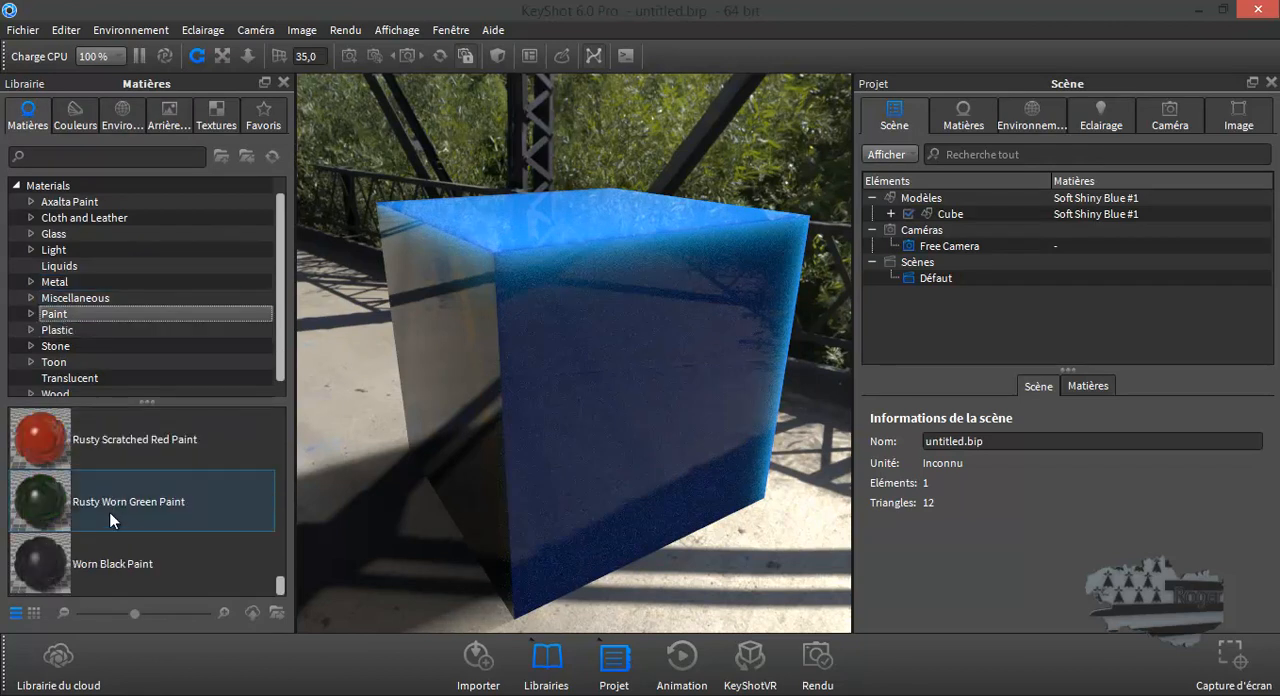
pyautogui.scroll(5, 110, 523)
pyautogui.moveTo(38, 438); pyautogui.dragTo(548, 336)
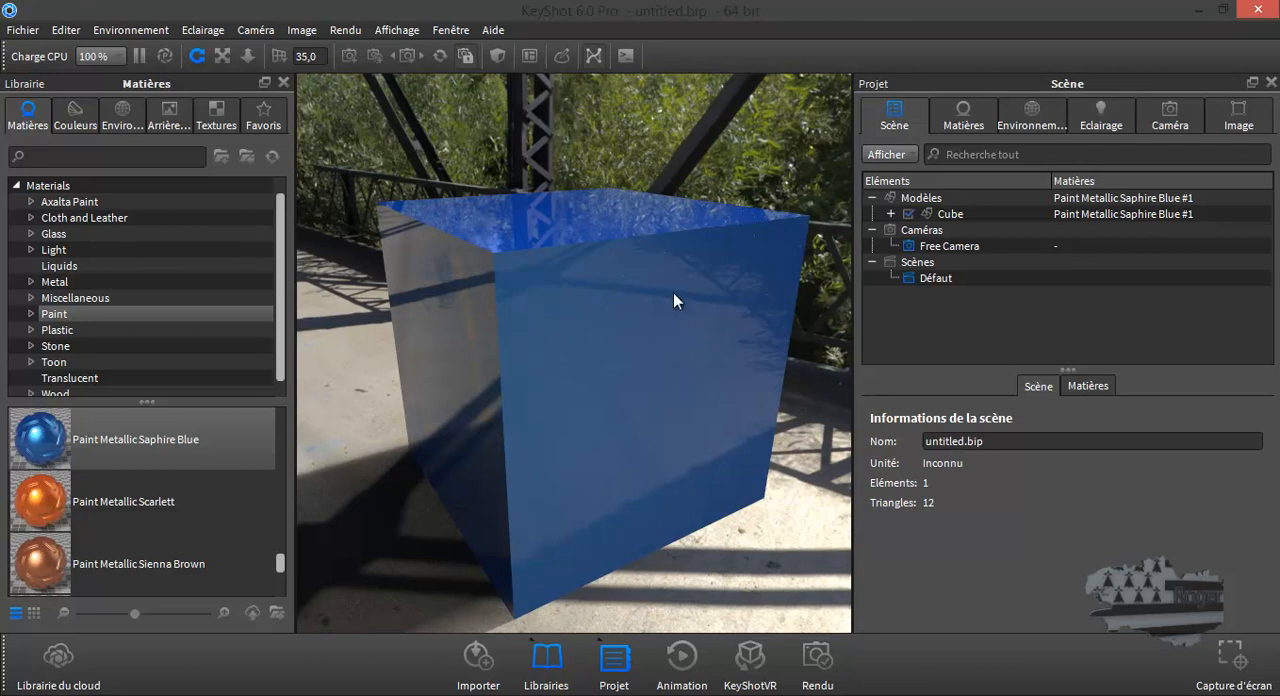
pyautogui.moveTo(671, 382)
pyautogui.mouseDown()
pyautogui.moveTo(632, 409)
pyautogui.moveTo(603, 379)
pyautogui.moveTo(621, 364)
pyautogui.moveTo(661, 394)
pyautogui.mouseUp()
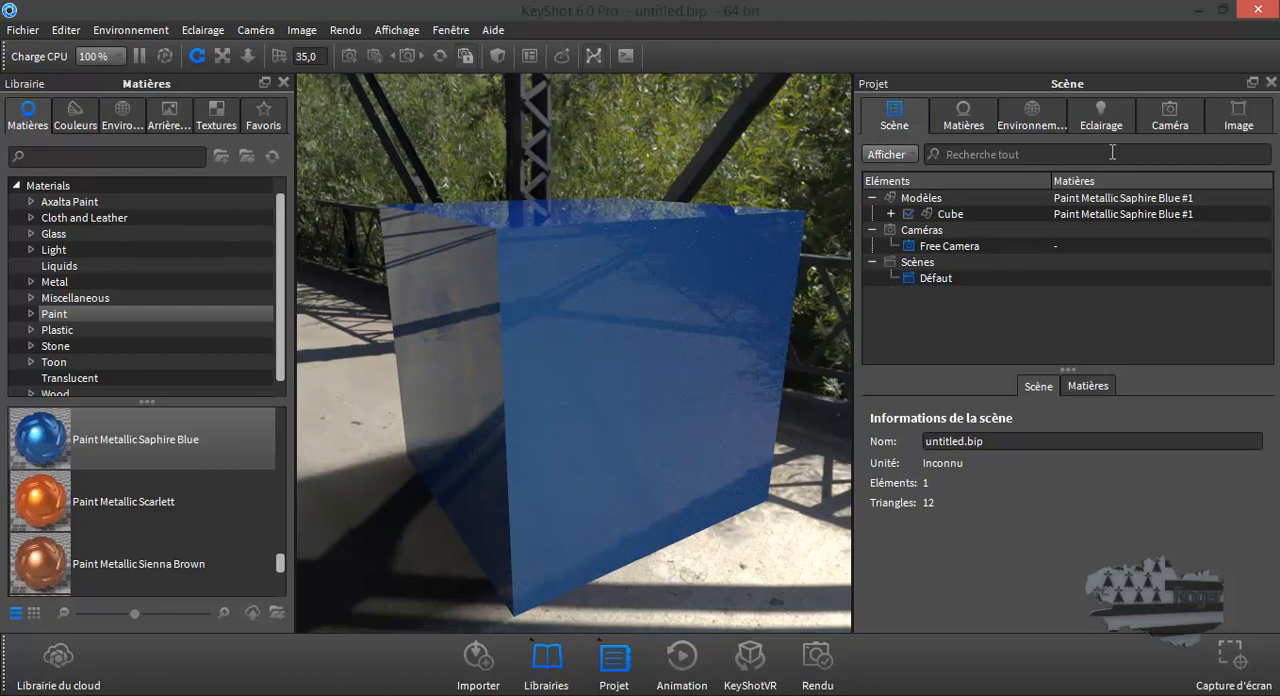
# - Switch the camera to the Face standard view, and orbit back to an angled view of the cube
pyautogui.click(1172, 118)
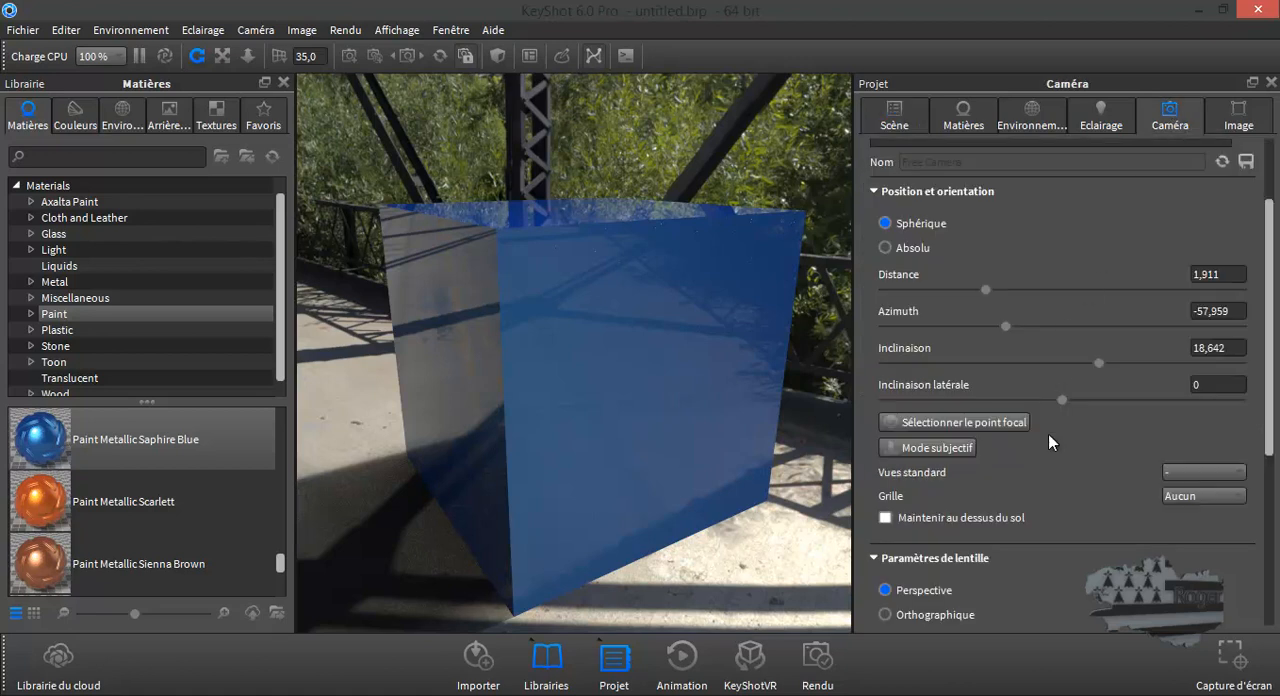
pyautogui.click(1183, 473)
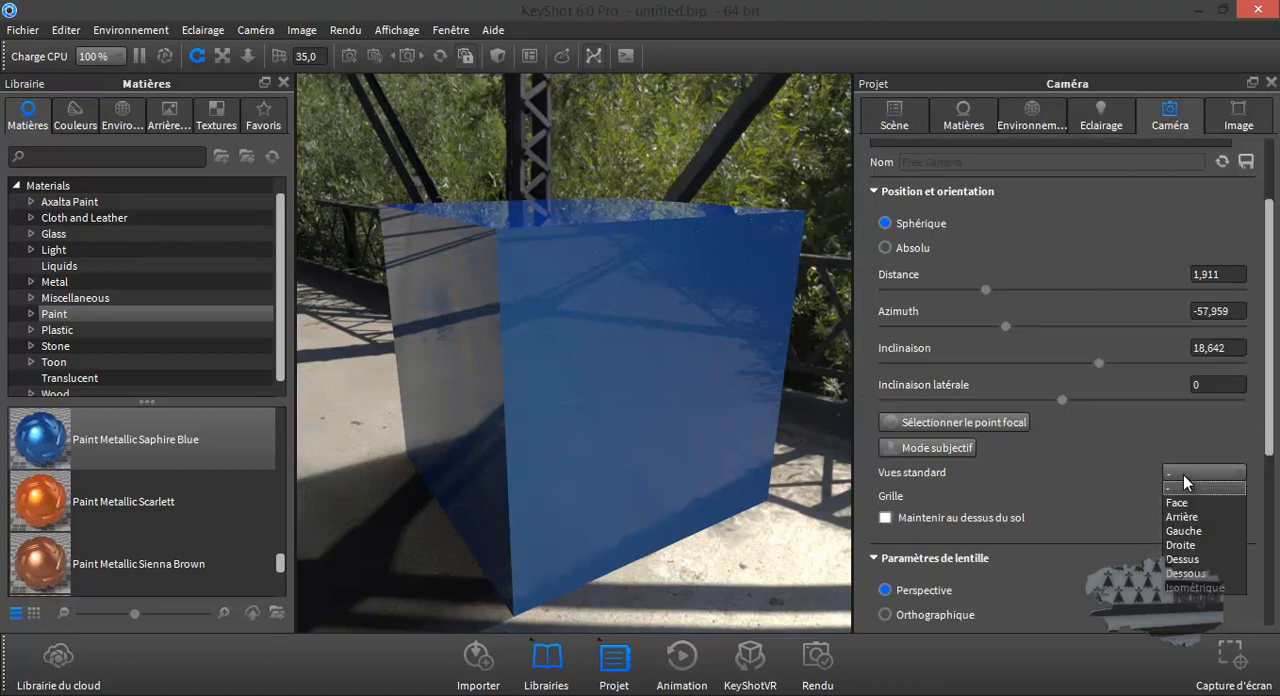
pyautogui.click(1190, 499)
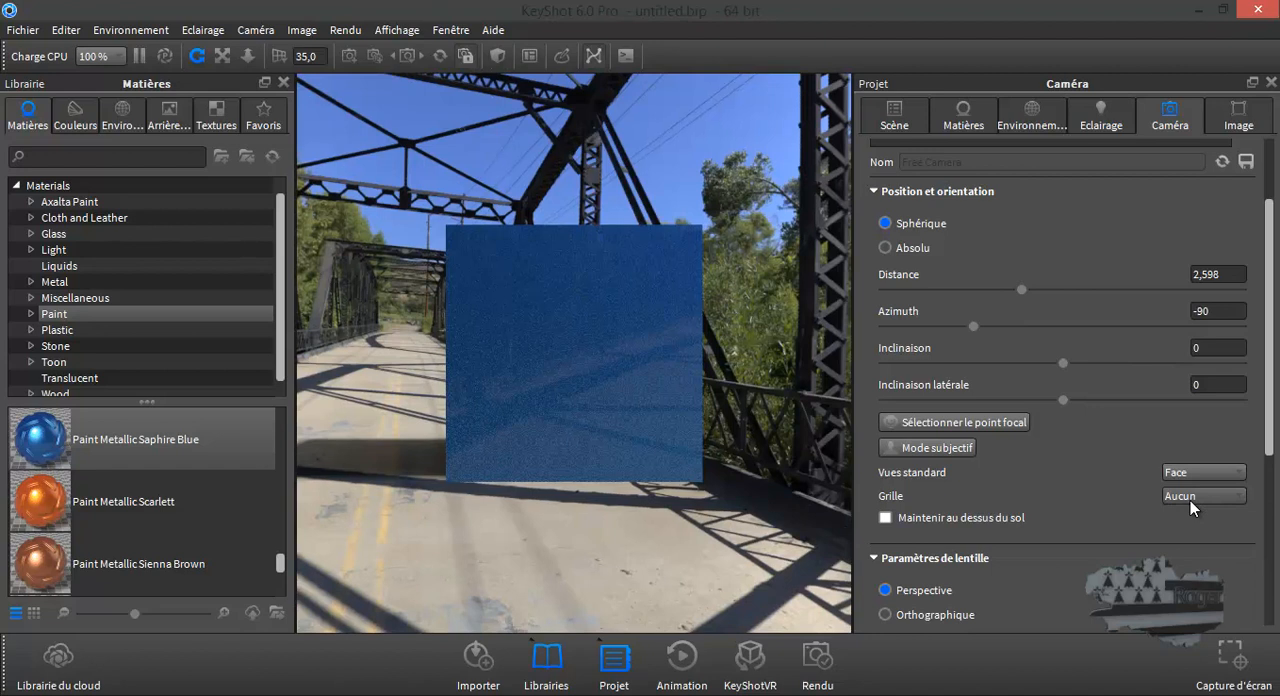
pyautogui.scroll(5, 595, 336)
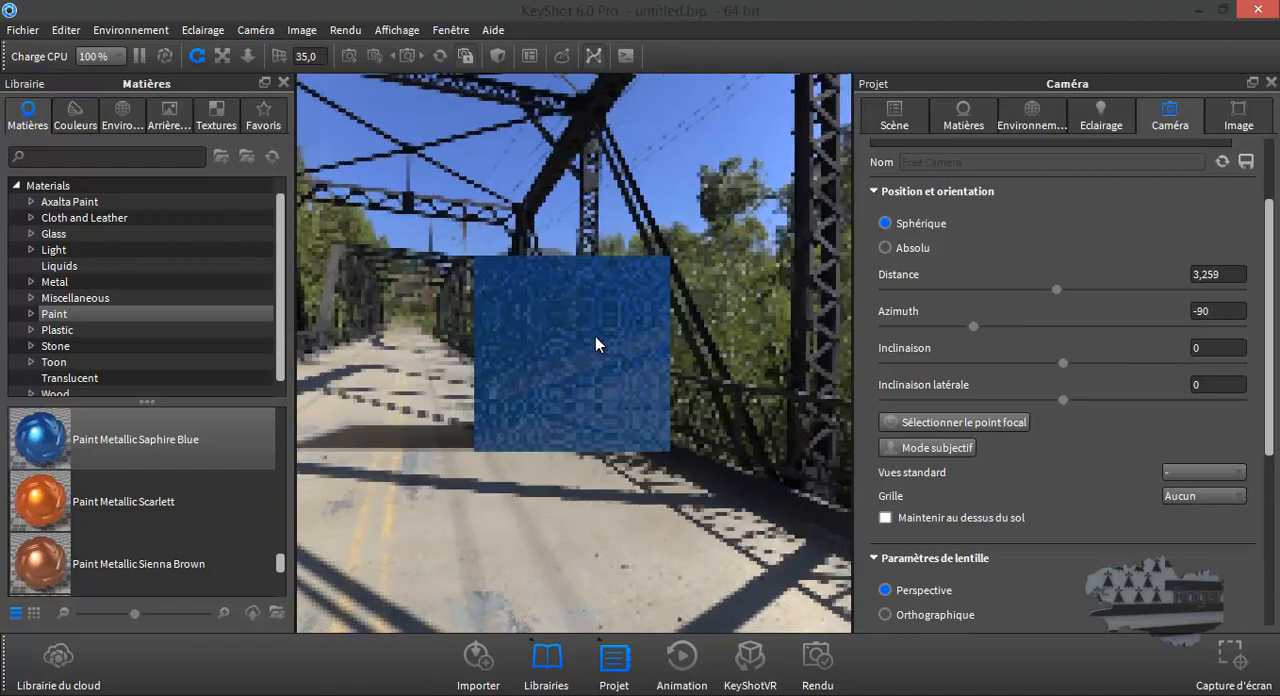
pyautogui.moveTo(592, 337); pyautogui.dragTo(669, 402)
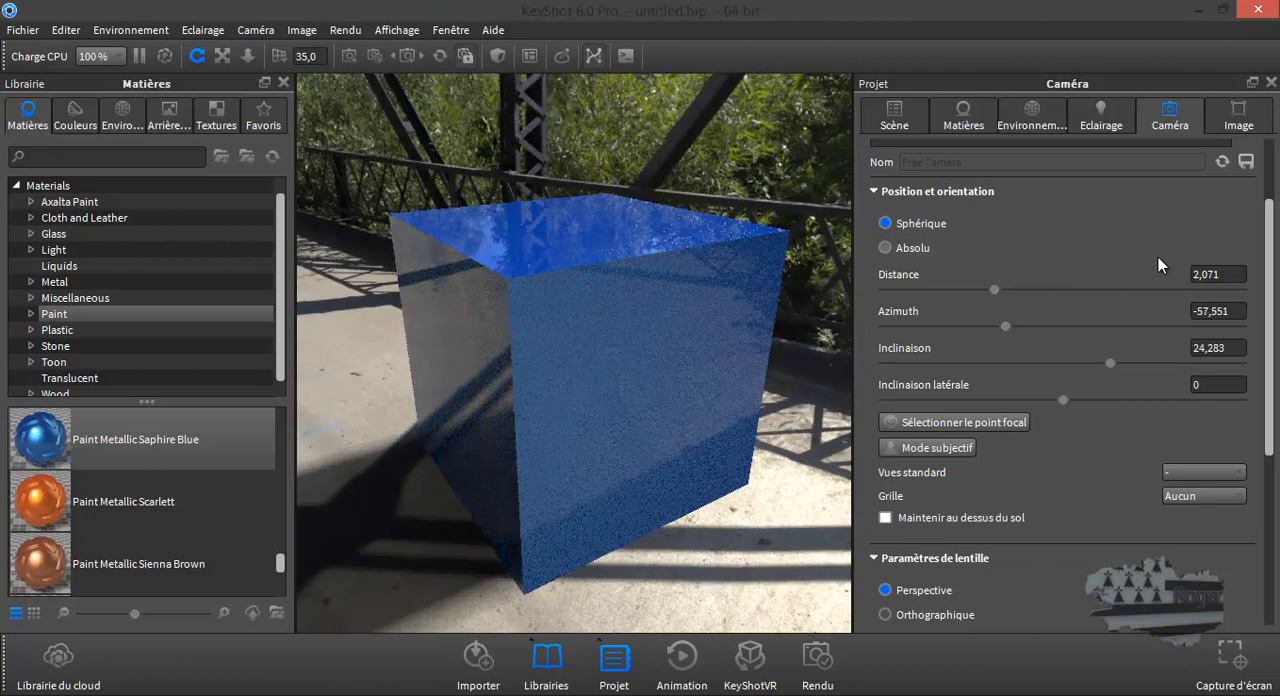
# - Add the image logo pouzolles.png from the desktop as a label on the cube's material
pyautogui.doubleClick(620, 391)
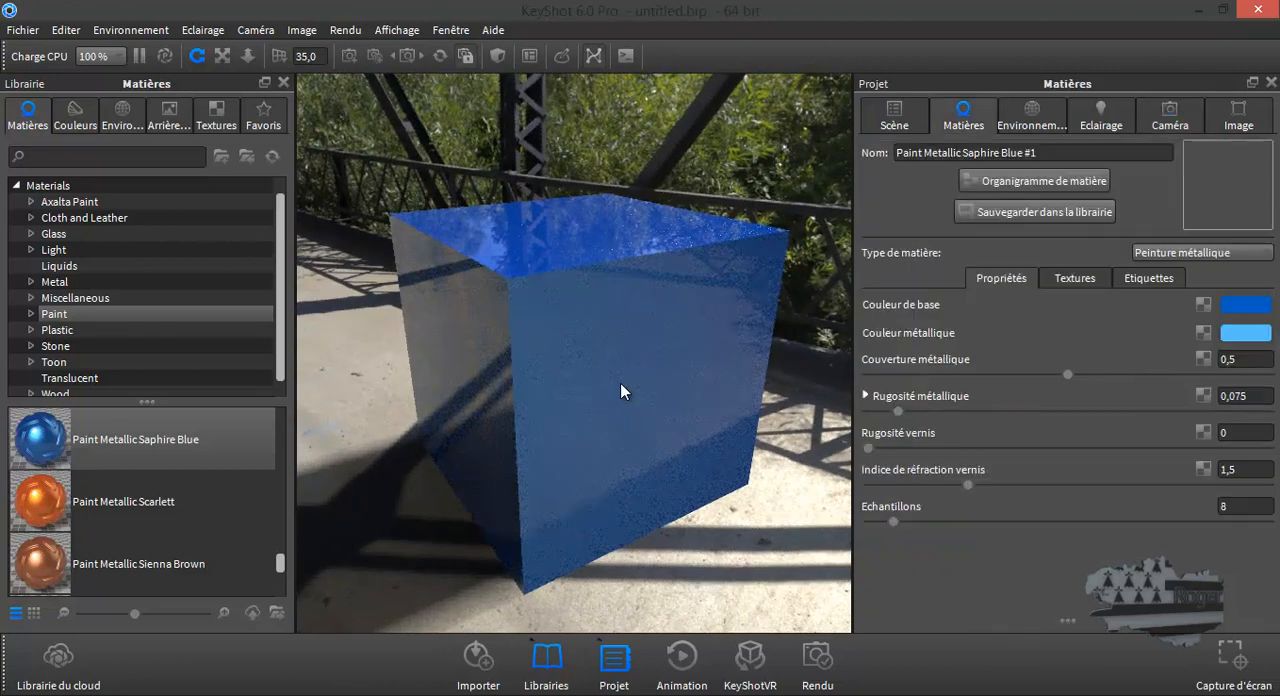
pyautogui.click(1157, 280)
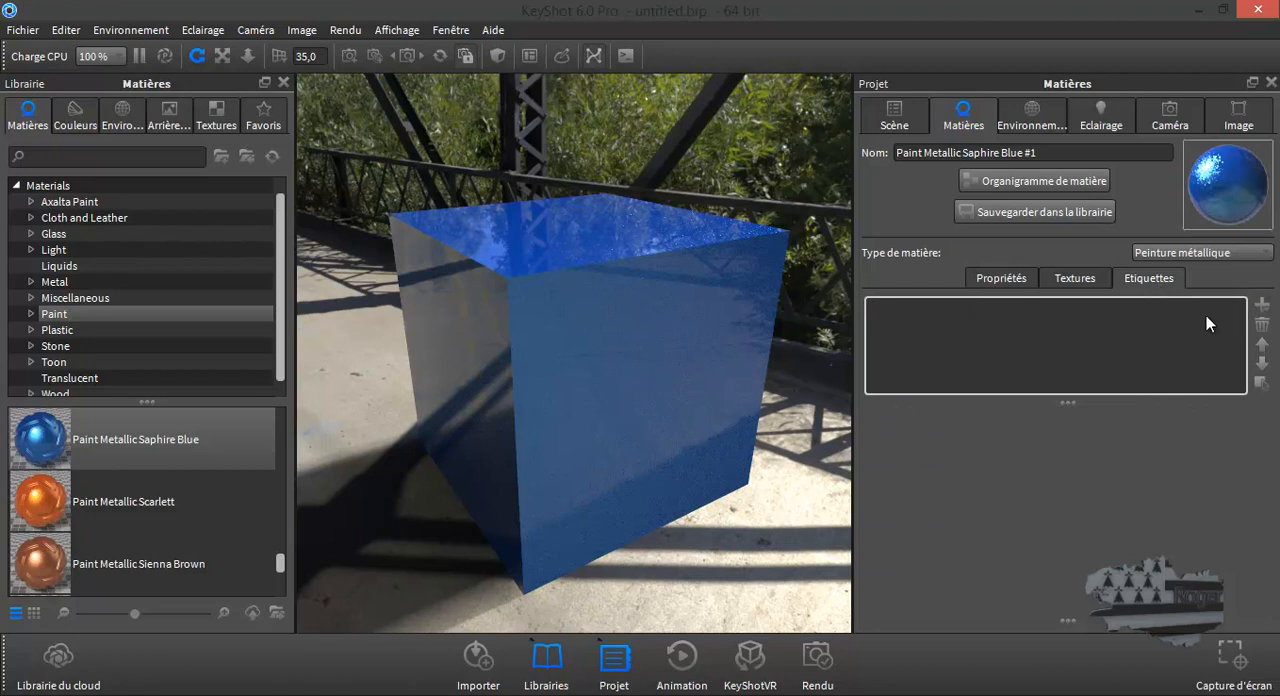
pyautogui.click(1263, 305)
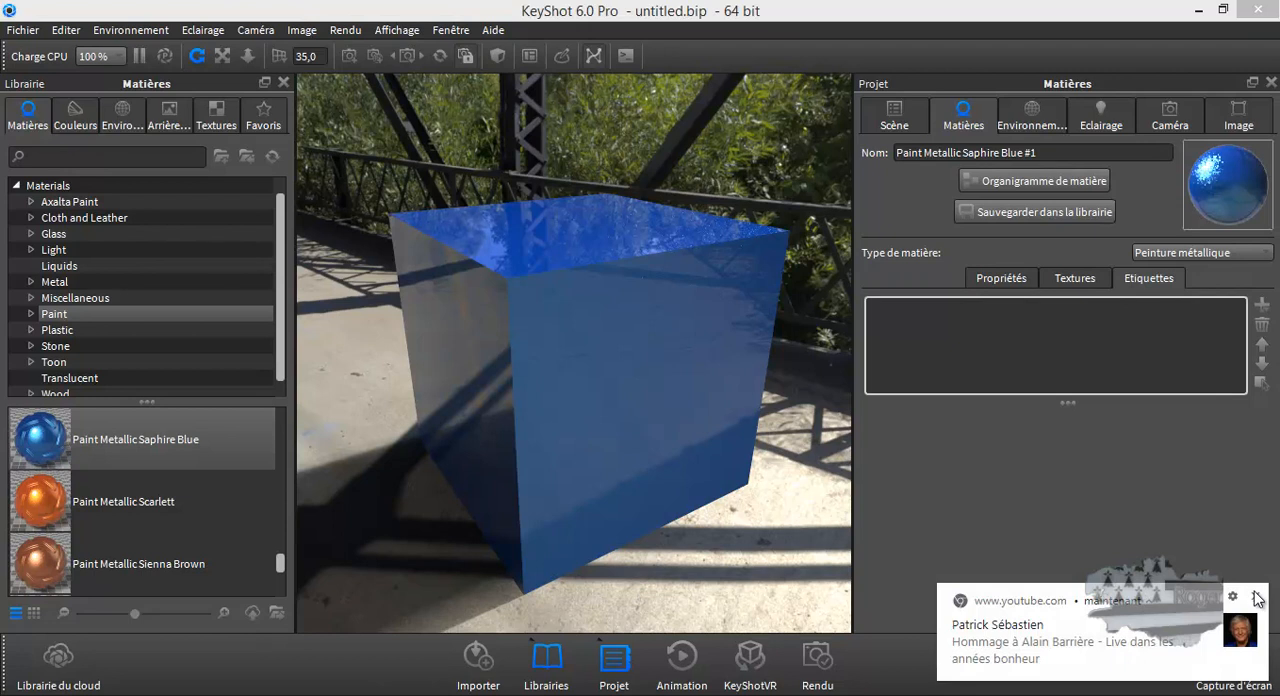
pyautogui.moveTo(622, 172); pyautogui.dragTo(618, 326)
pyautogui.click(192, 290)
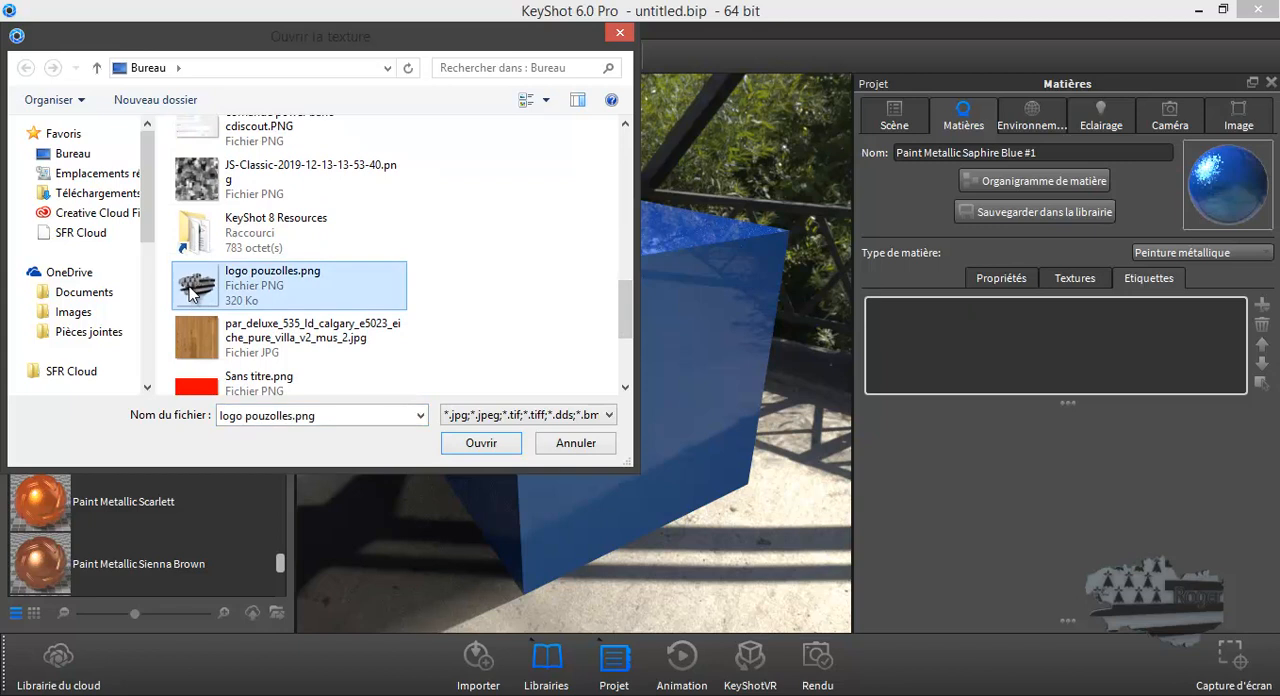
pyautogui.click(500, 447)
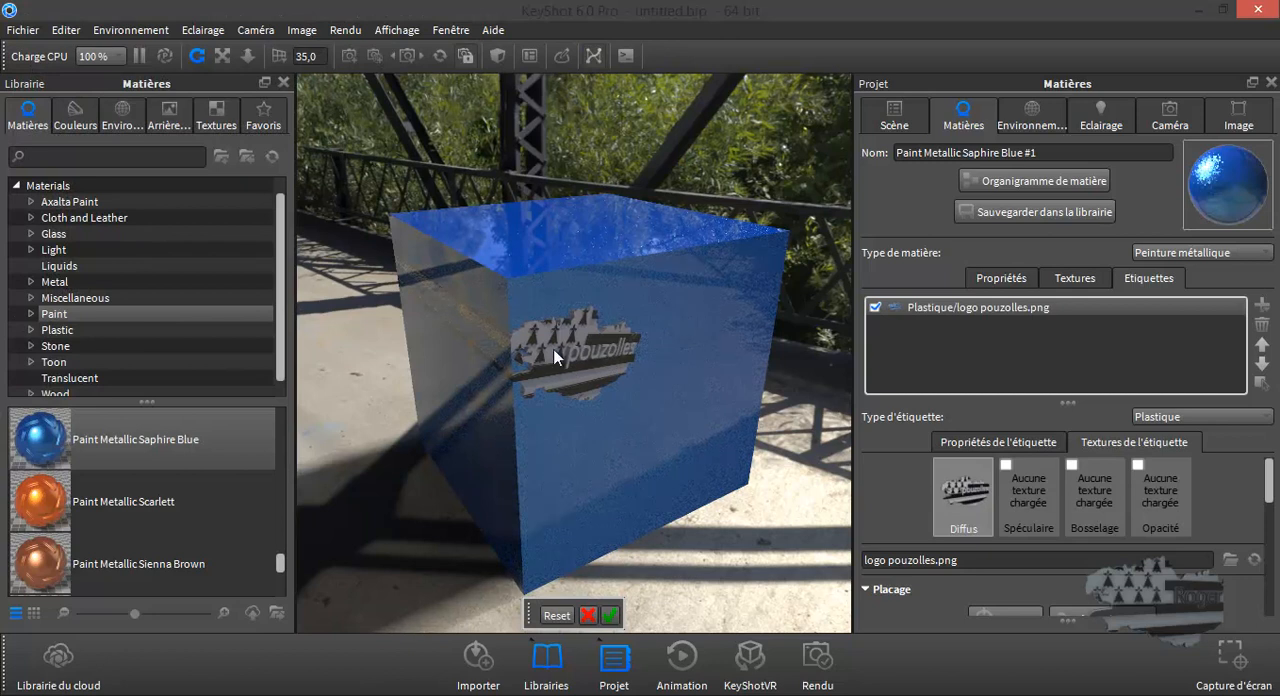
# - Position the logo label near the centre of the cube's front face, and delete it from the material's labels
pyautogui.click(654, 391)
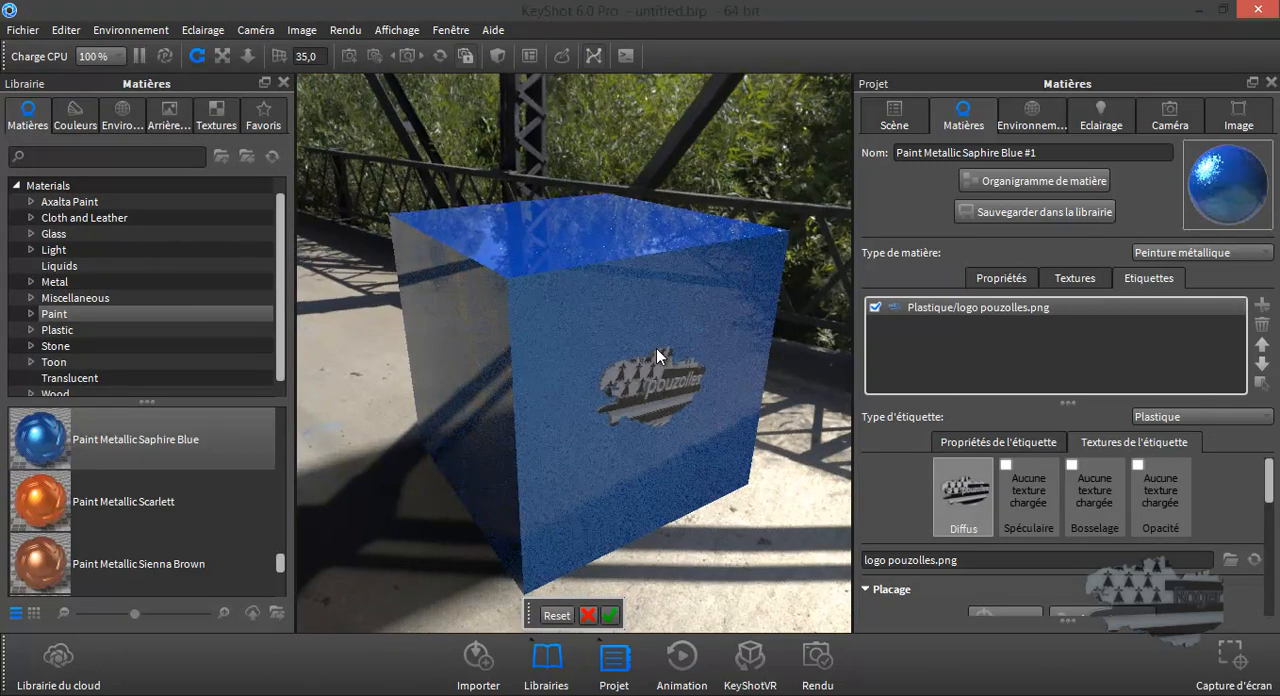
pyautogui.click(656, 348)
pyautogui.click(655, 385)
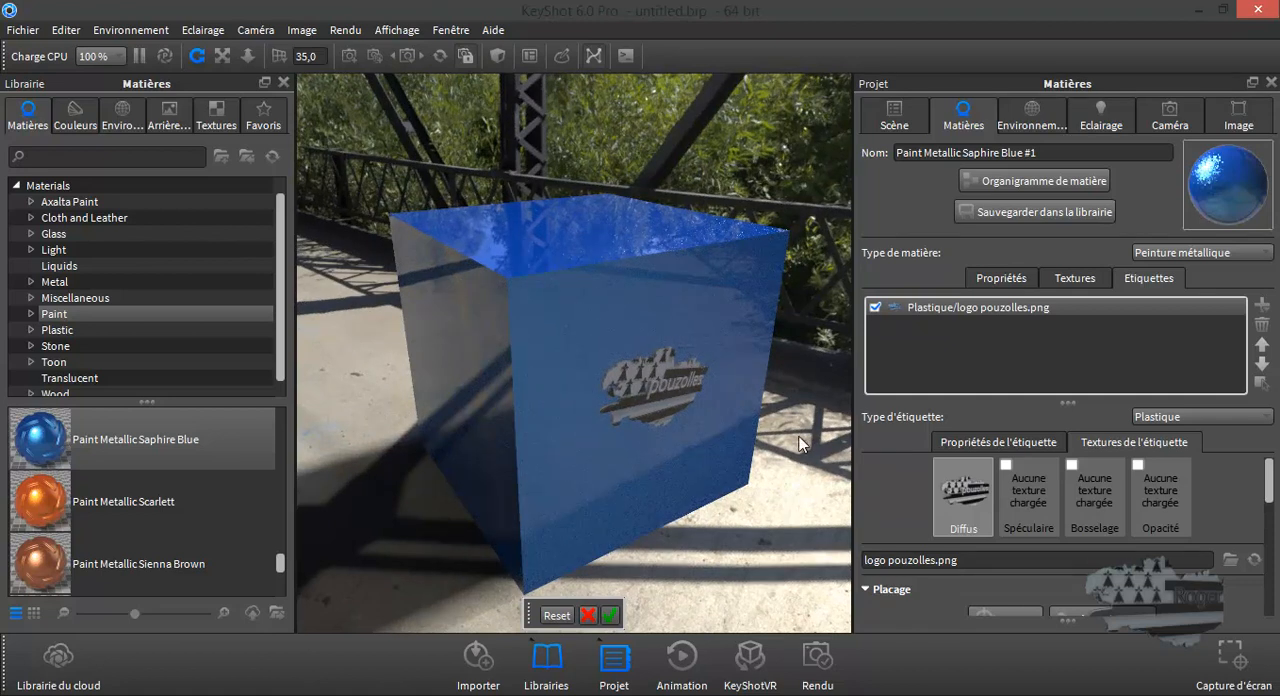
pyautogui.moveTo(798, 440); pyautogui.dragTo(714, 412)
pyautogui.click(588, 373)
pyautogui.moveTo(588, 373); pyautogui.dragTo(578, 373)
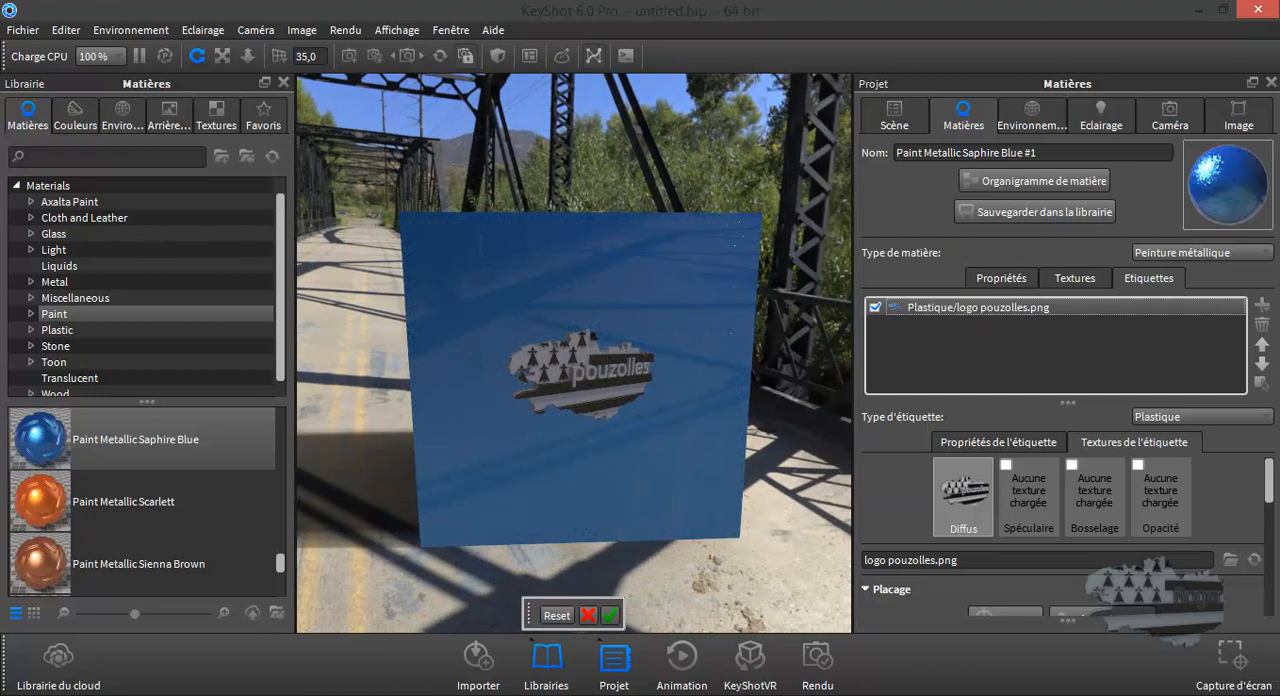
pyautogui.click(1262, 325)
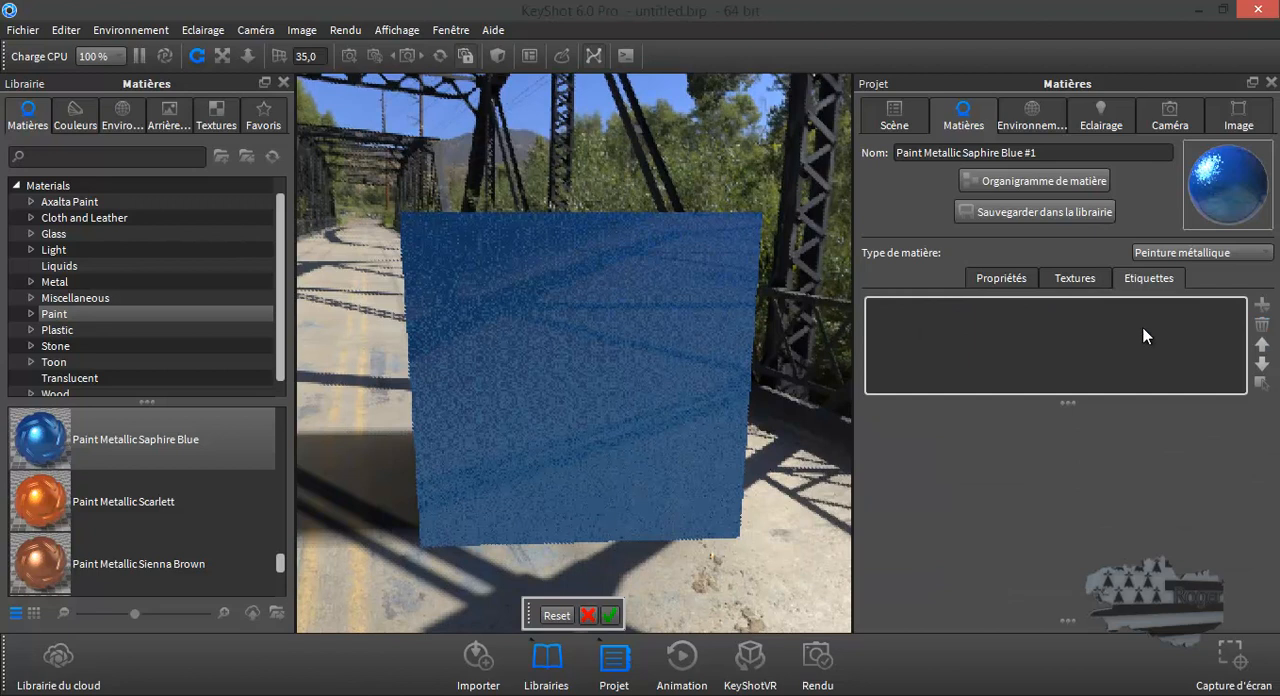
# - Set the camera's standard view to Face so the cube is seen straight from the front
pyautogui.click(1159, 125)
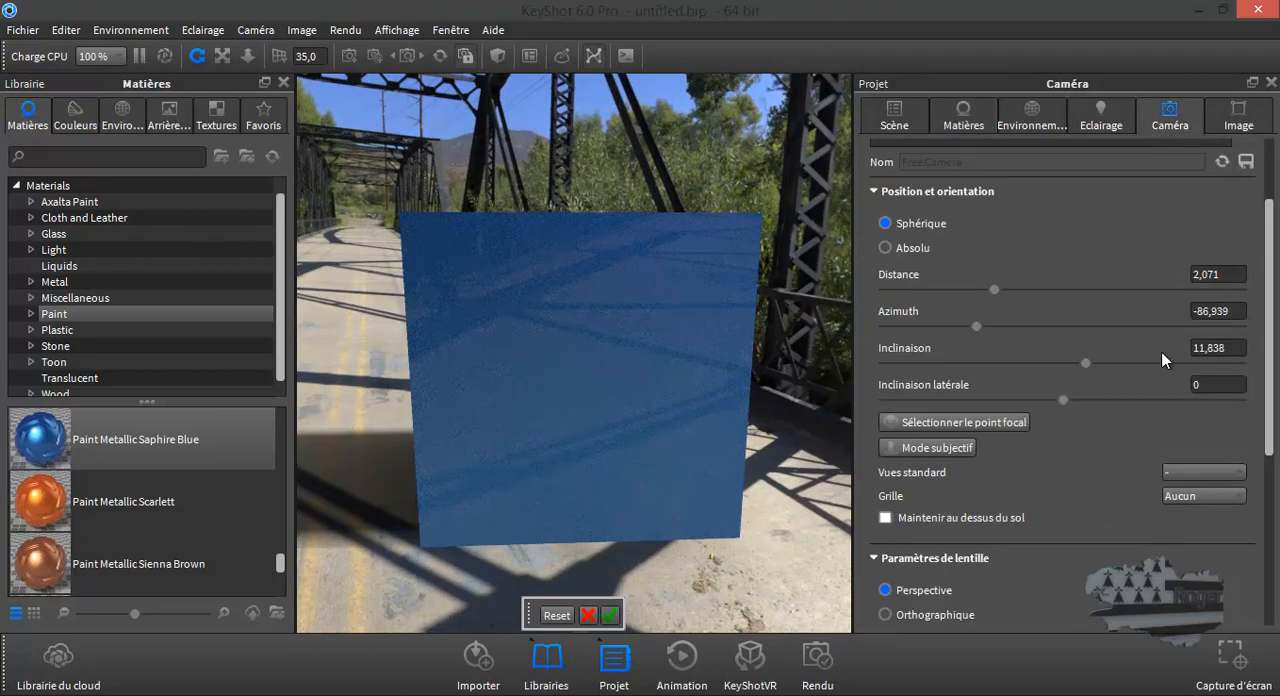
pyautogui.click(1185, 474)
pyautogui.click(1180, 503)
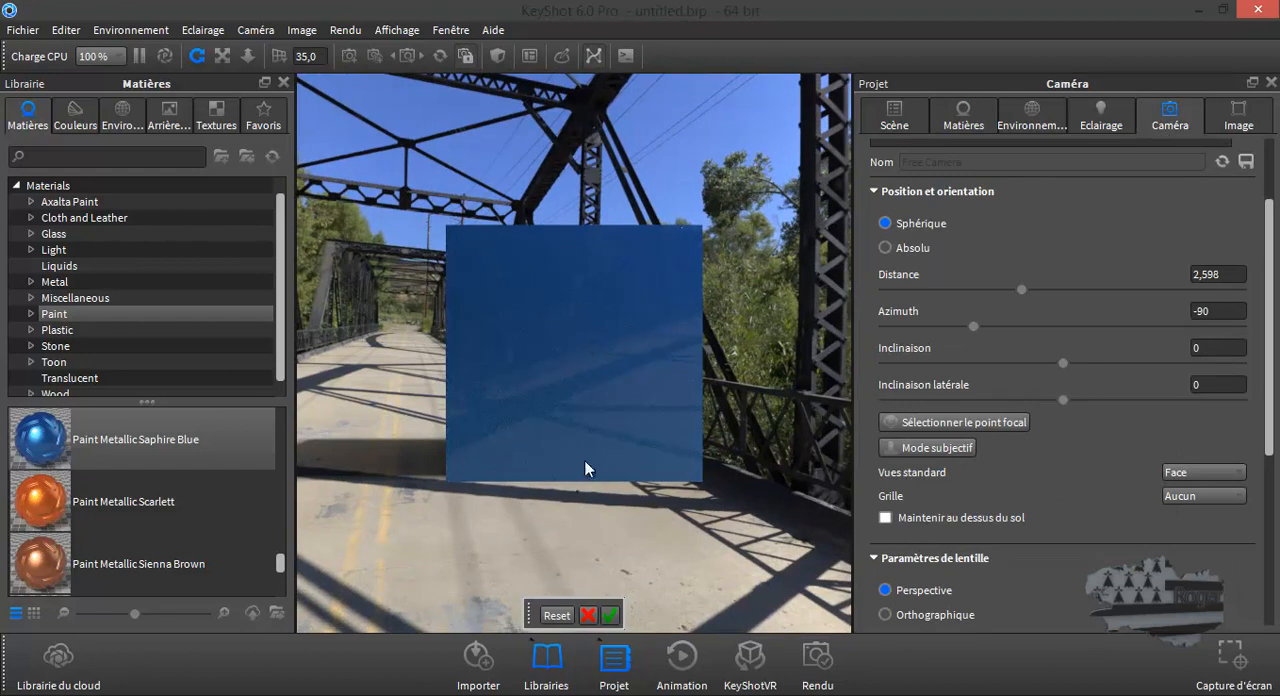
# - Add the image logo pouzolles.png from the desktop as a new label on the cube's blue metallic material
pyautogui.click(609, 615)
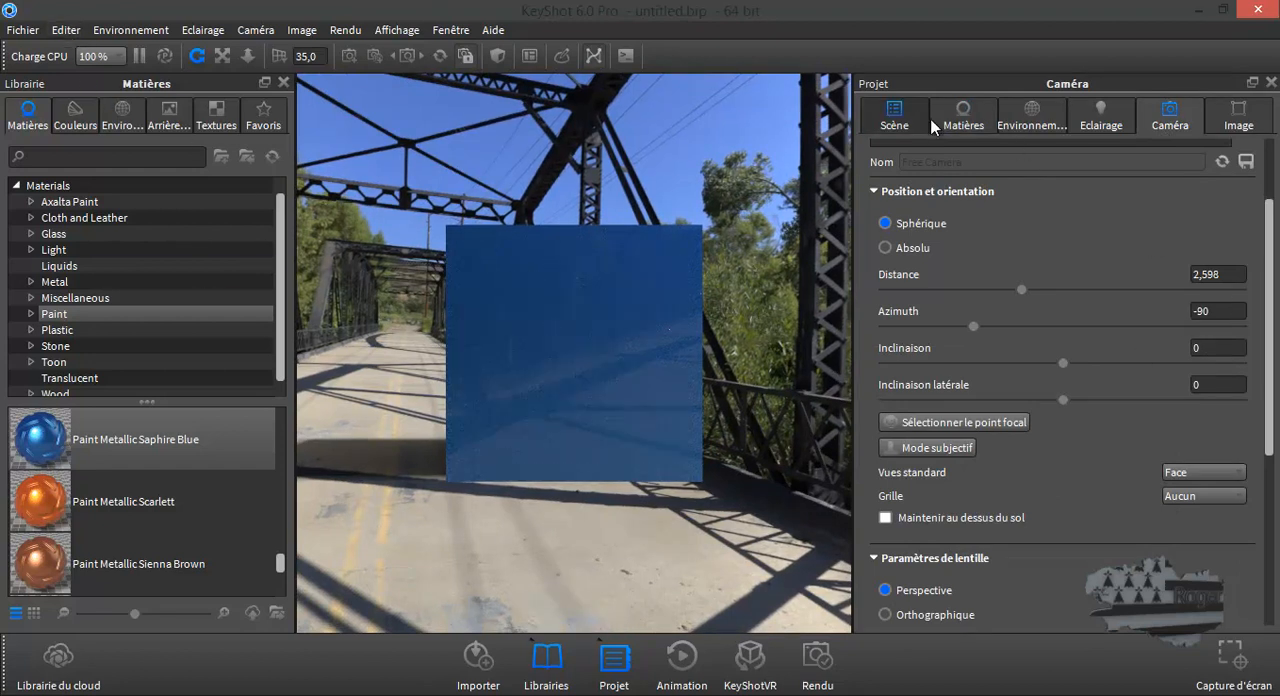
pyautogui.click(963, 115)
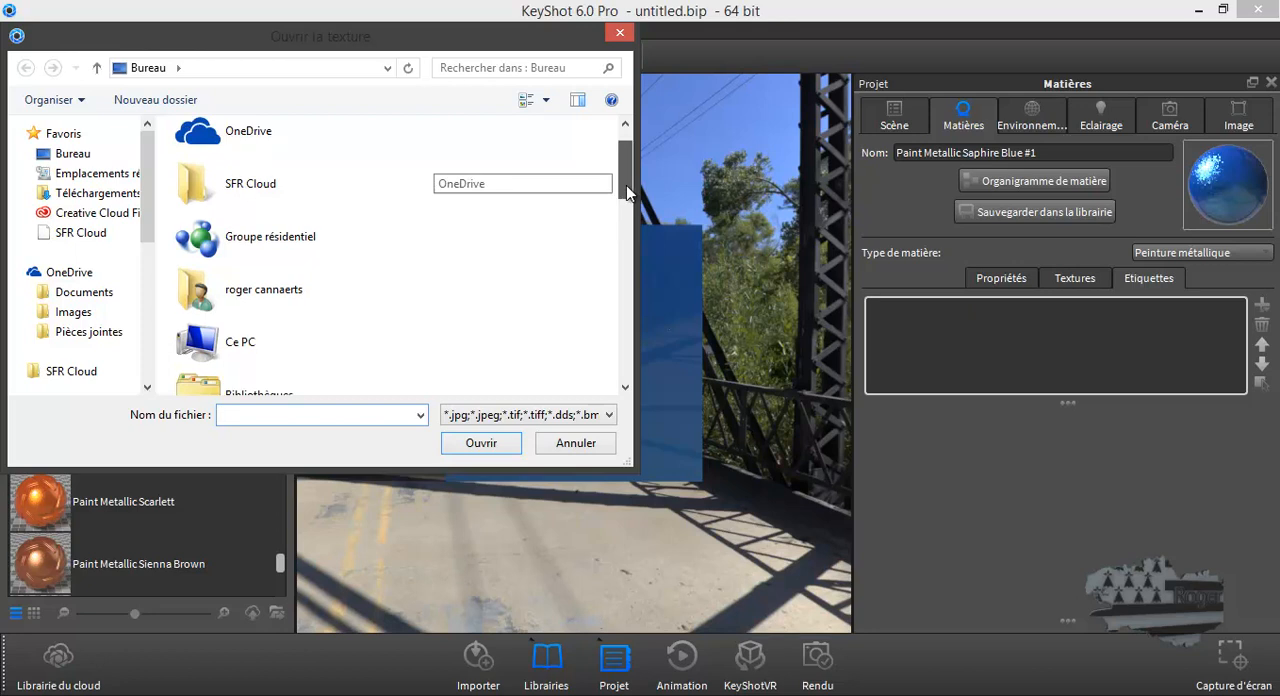
pyautogui.moveTo(627, 192); pyautogui.dragTo(624, 325)
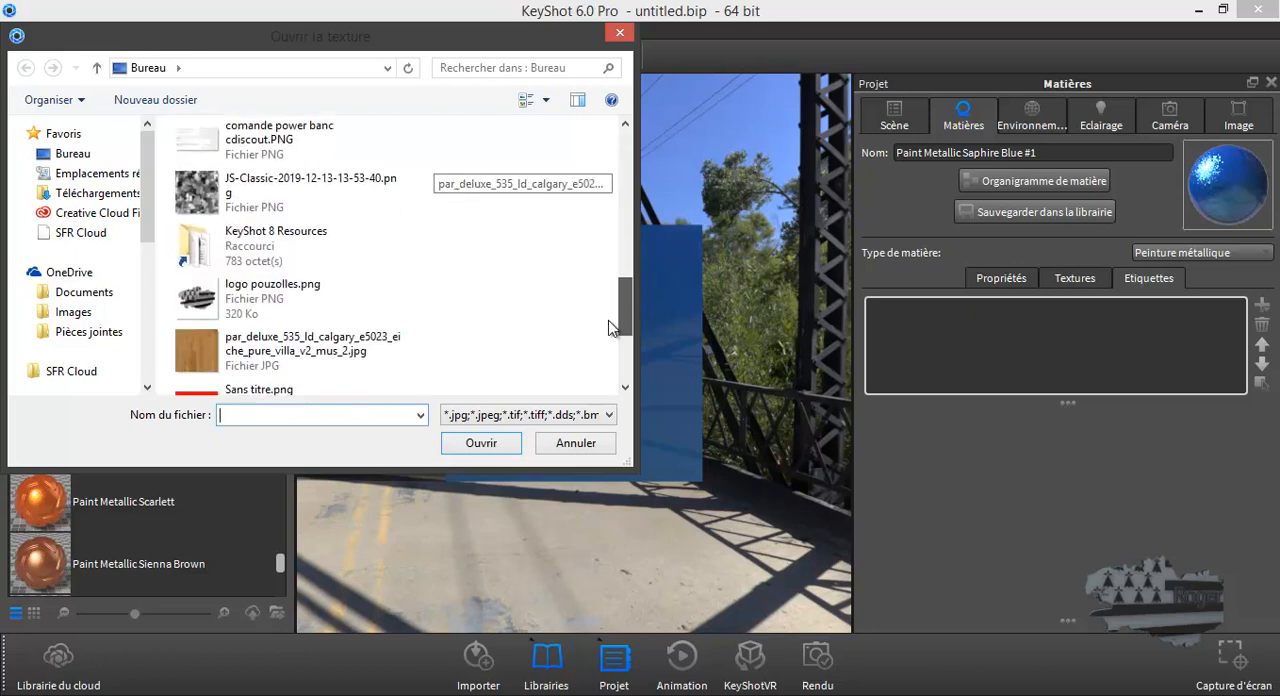
pyautogui.click(199, 302)
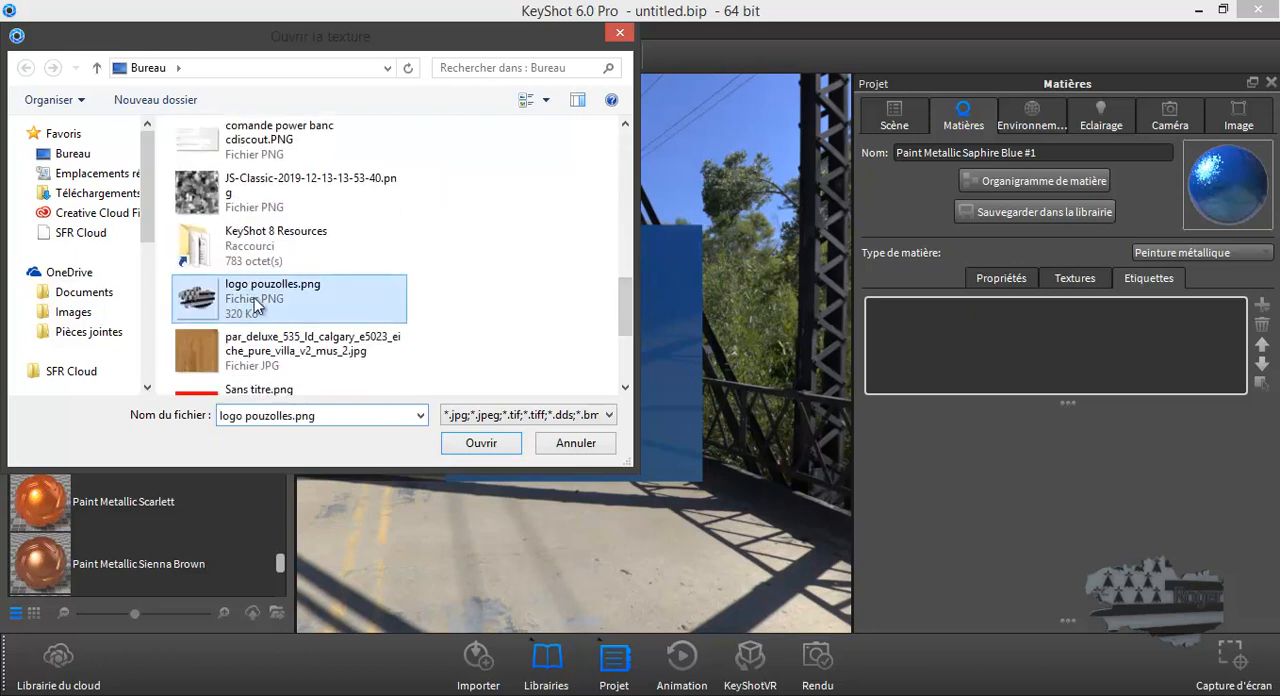
pyautogui.click(481, 443)
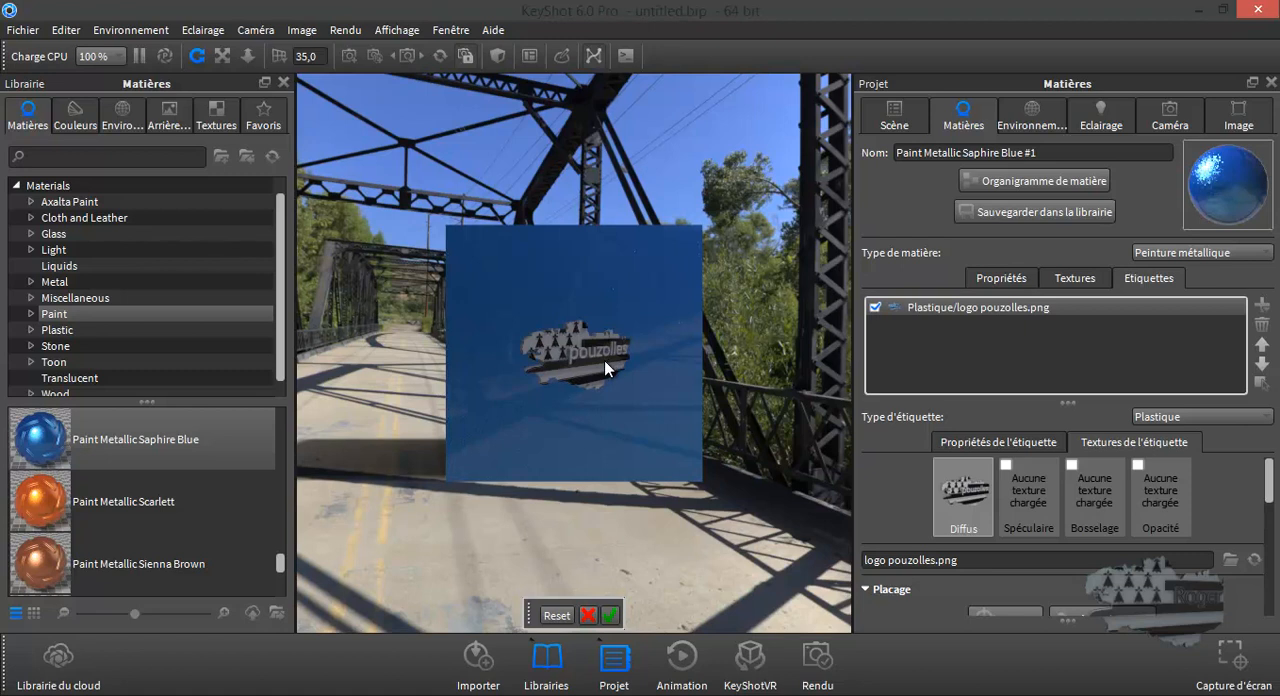
# - Try the logo label at a scale of 2 on the front face, and set its scale back to 1
pyautogui.scroll(5, 604, 361)
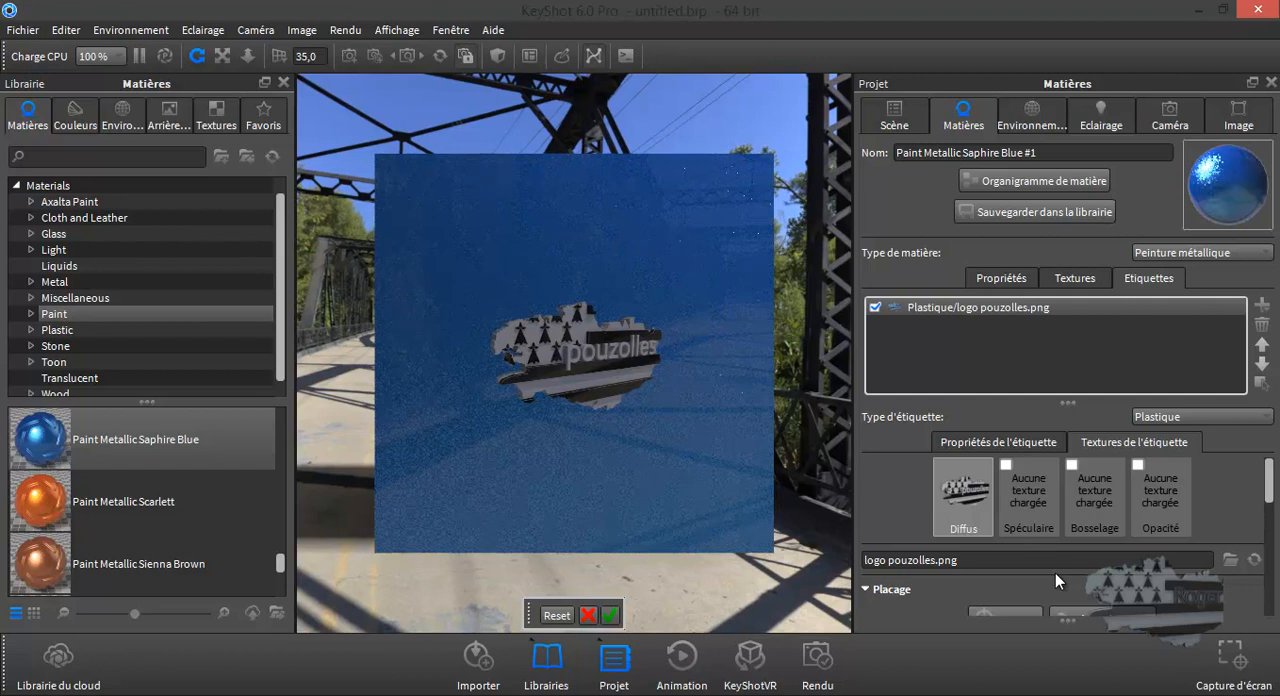
pyautogui.scroll(-3, 1270, 485)
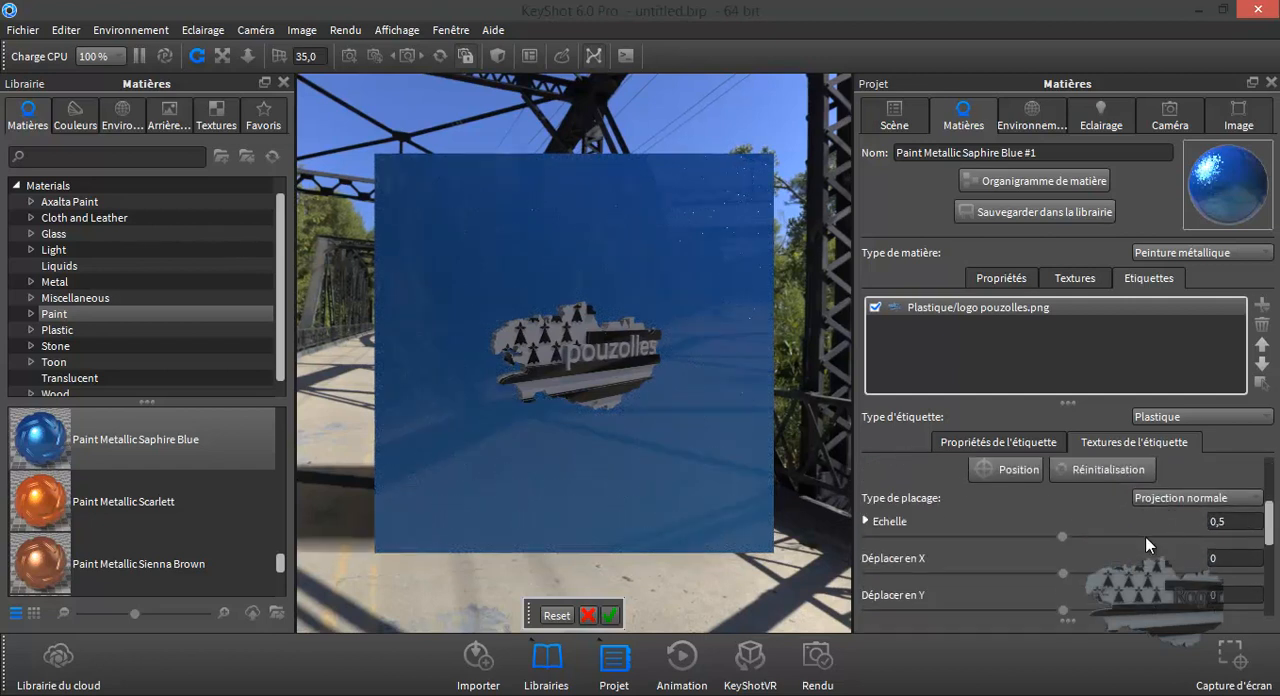
pyautogui.moveTo(1066, 537); pyautogui.dragTo(1264, 543)
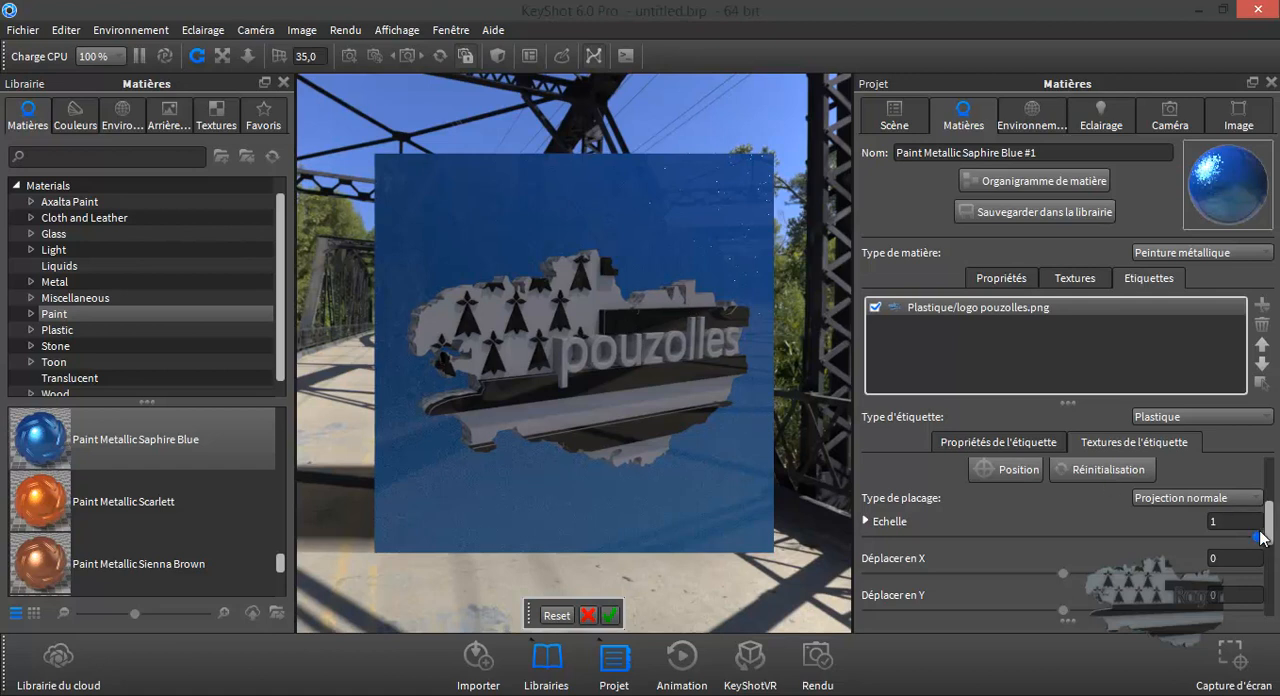
pyautogui.moveTo(1234, 517); pyautogui.dragTo(1210, 521)
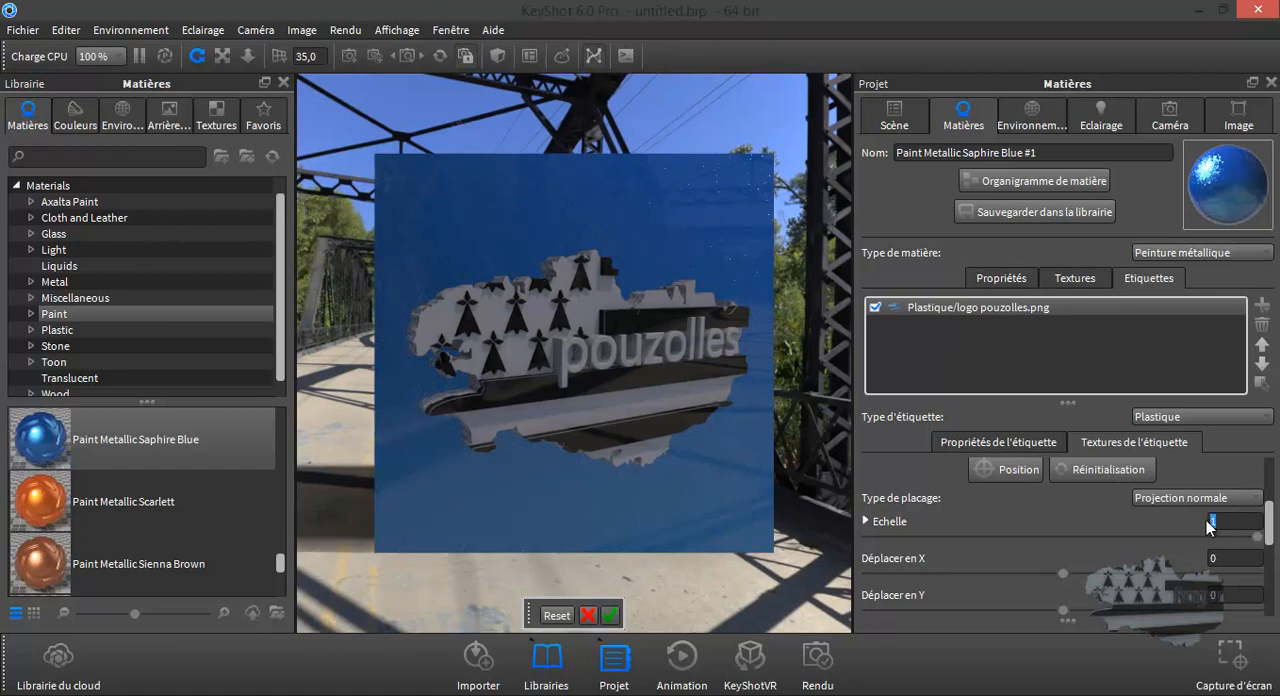
pyautogui.doubleClick(1211, 521)
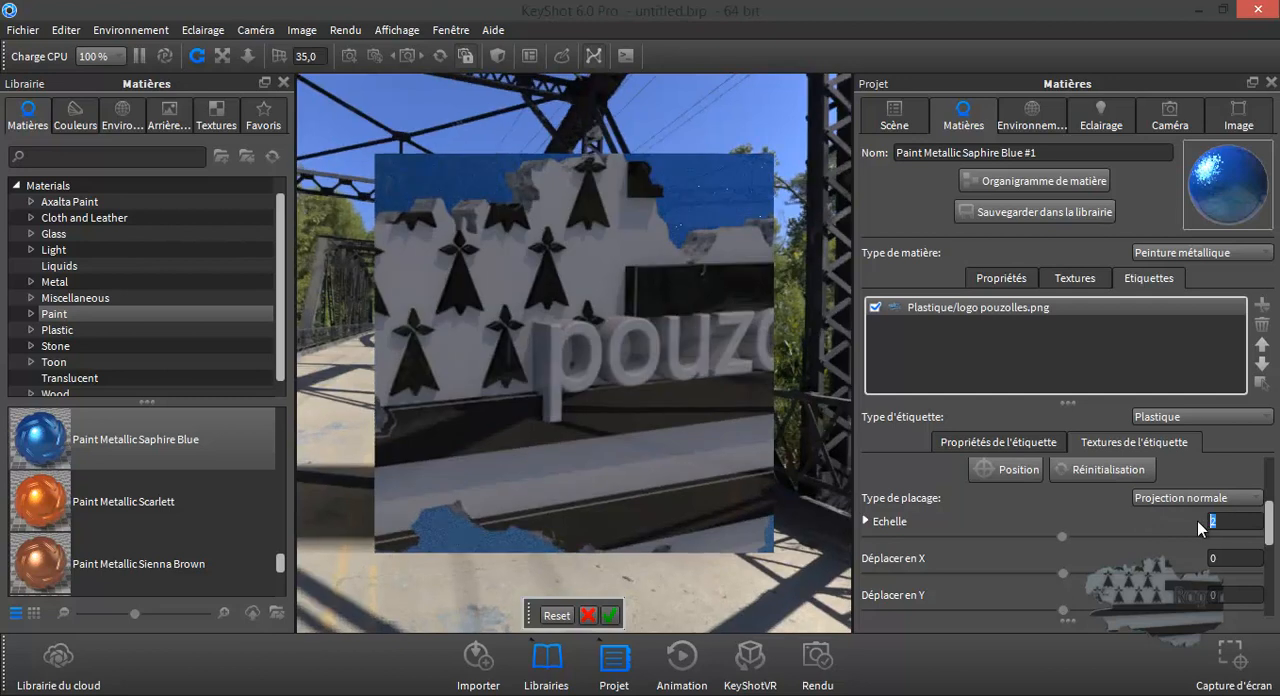
pyautogui.write('1')
pyautogui.press('Return')
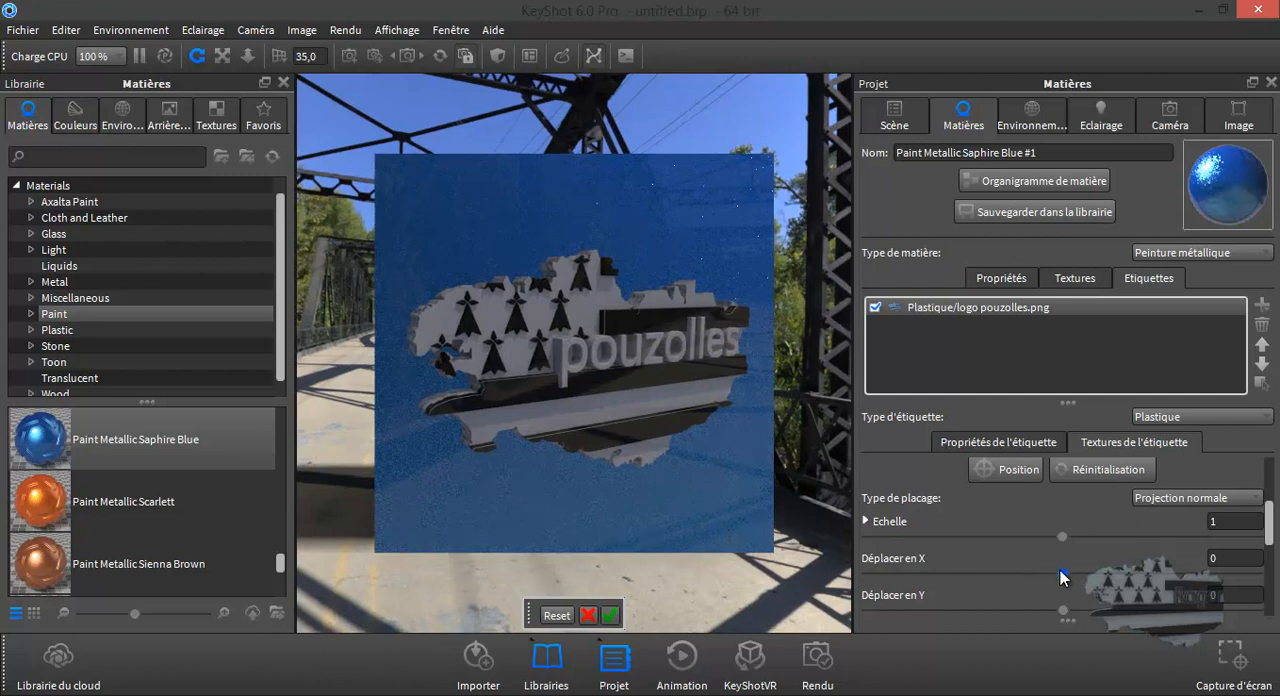
# - Try shifting the logo label along X and Y, and reset both offsets to 0
pyautogui.moveTo(1060, 573)
pyautogui.mouseDown()
pyautogui.moveTo(1085, 572)
pyautogui.moveTo(1071, 570)
pyautogui.mouseUp()
pyautogui.click(1221, 558)
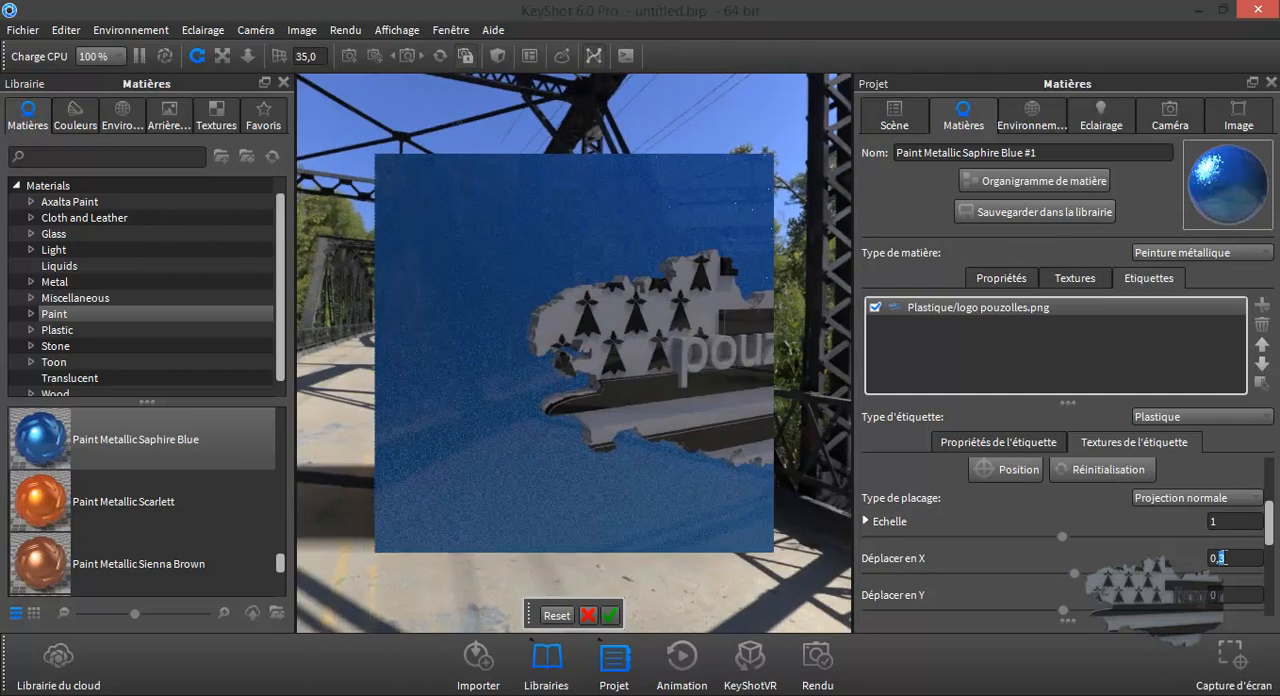
pyautogui.tripleClick(1226, 558)
pyautogui.tripleClick(1226, 558)
pyautogui.write('0')
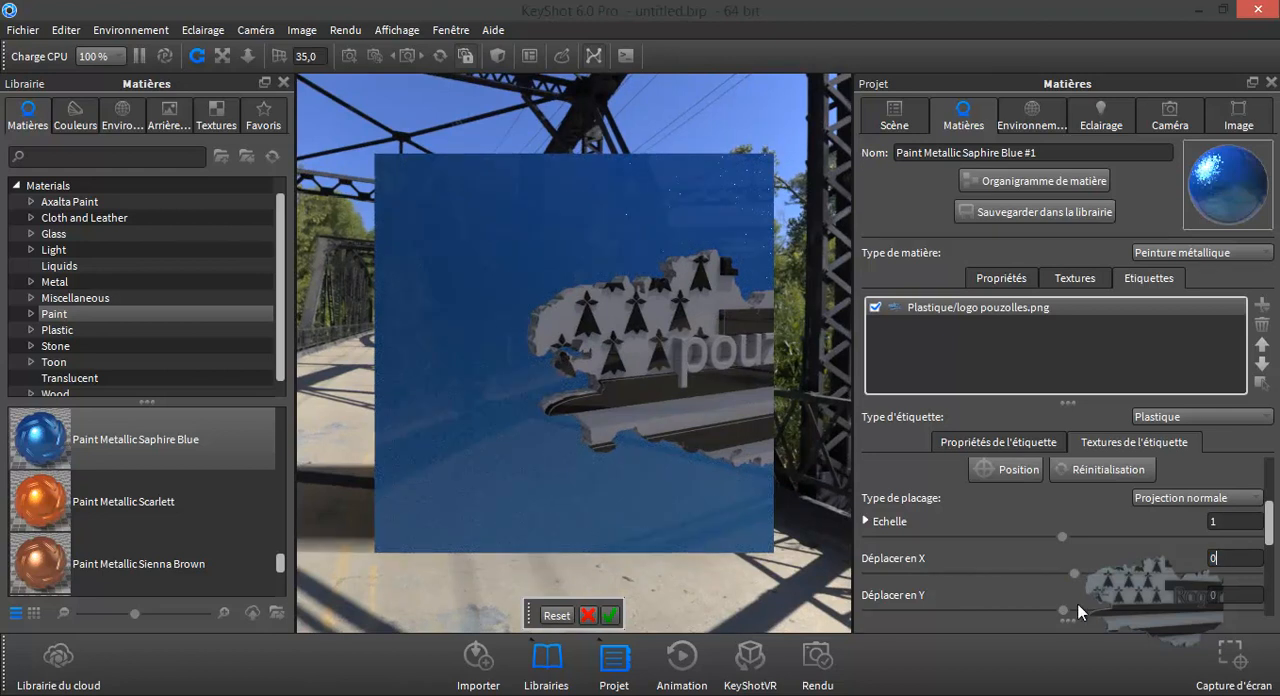
pyautogui.moveTo(1063, 608)
pyautogui.mouseDown()
pyautogui.moveTo(1079, 612)
pyautogui.moveTo(1067, 606)
pyautogui.mouseUp()
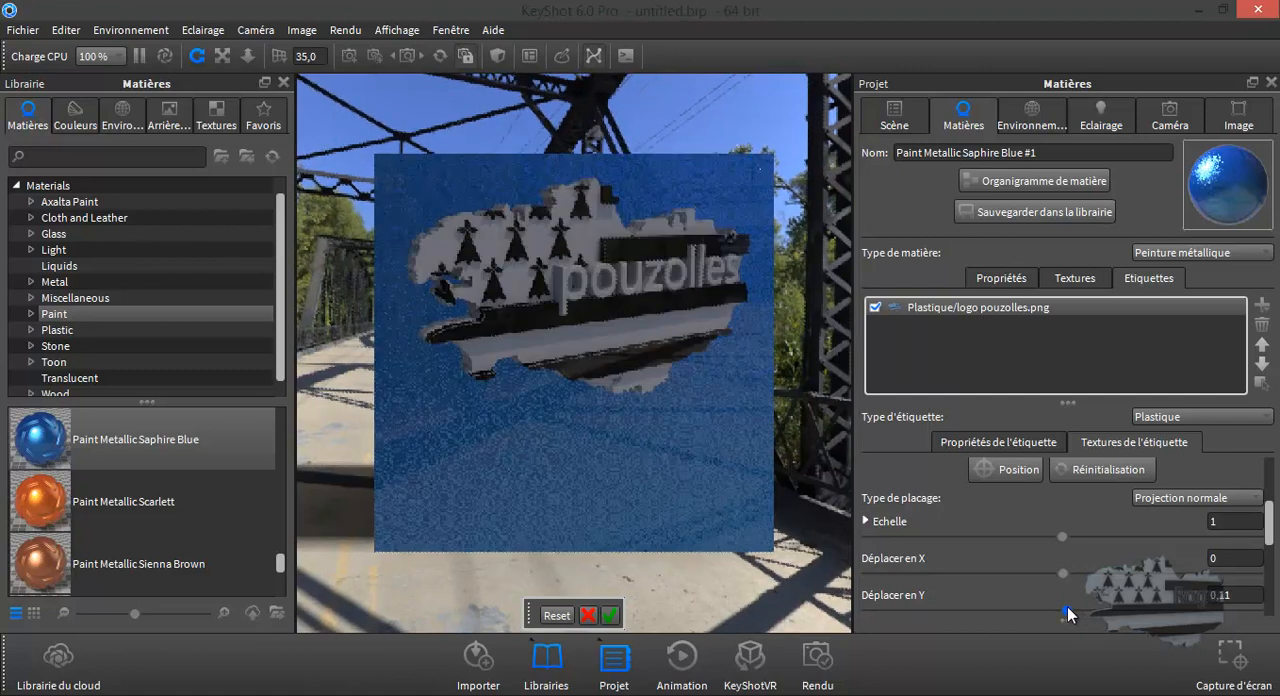
pyautogui.doubleClick(1233, 596)
pyautogui.write('0')
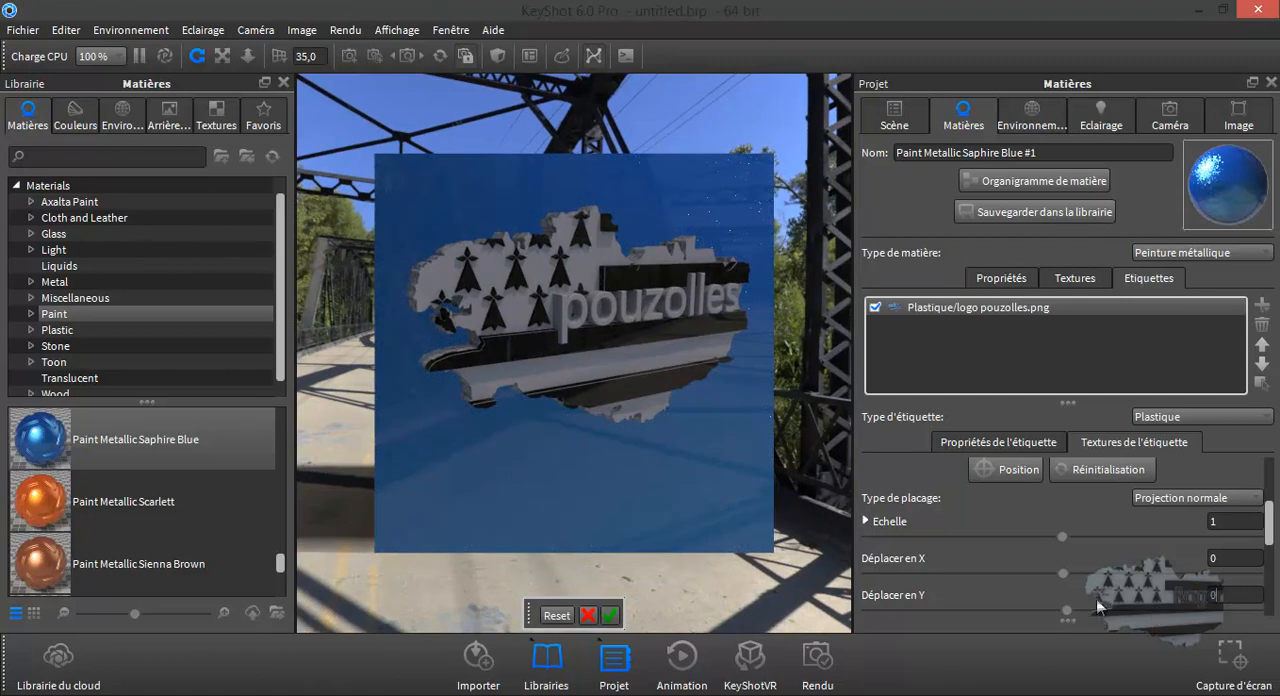
pyautogui.scroll(-1, 1097, 621)
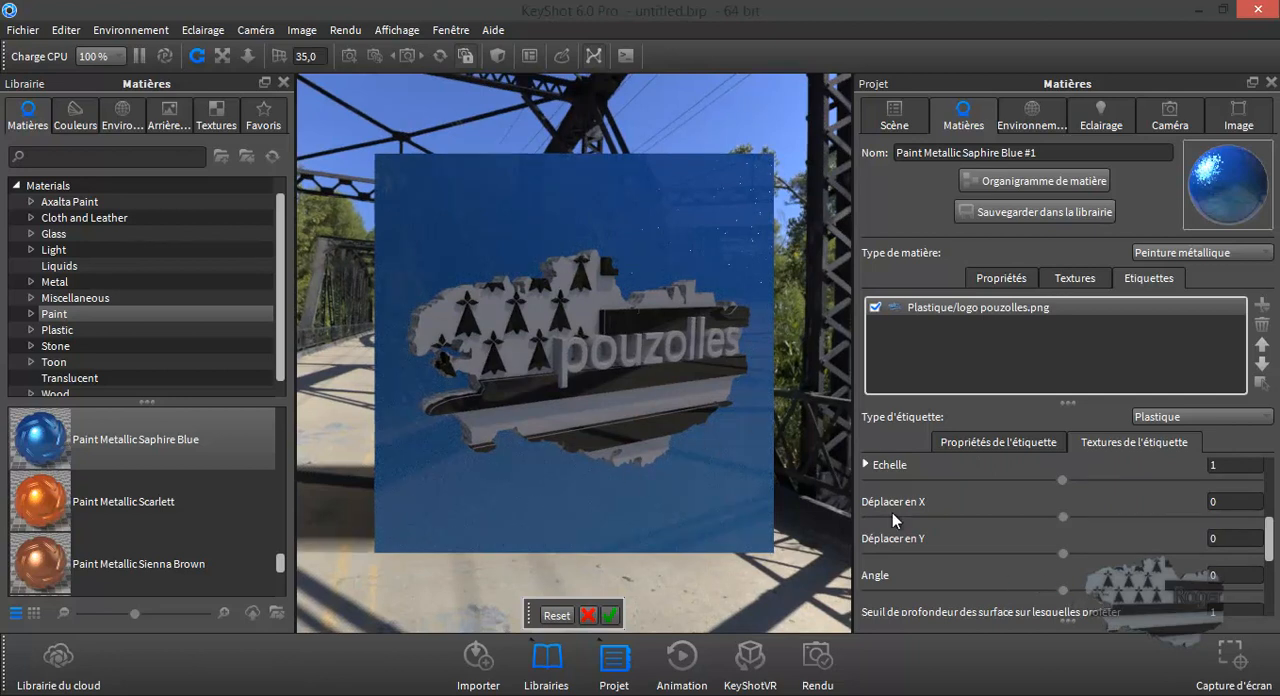
# - Move the logo label freely across the front face, recentre it there, and validate its placement
pyautogui.scroll(-2, 1022, 558)
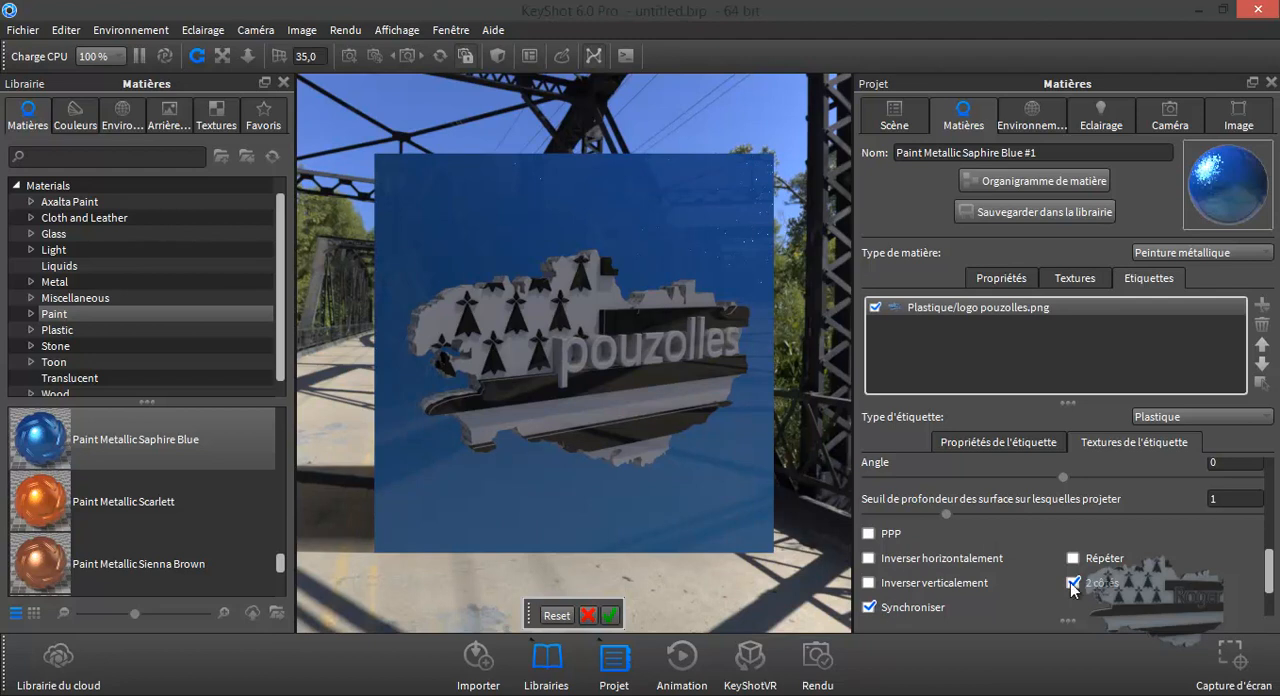
pyautogui.moveTo(735, 441); pyautogui.dragTo(691, 430)
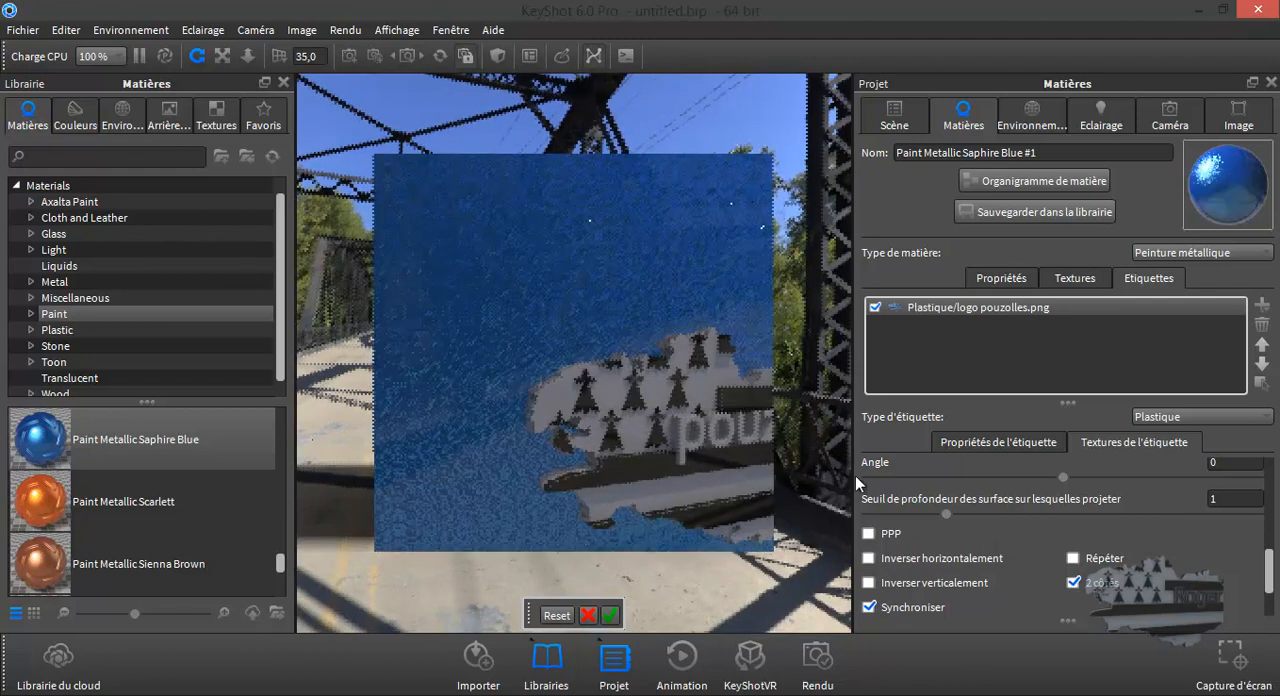
pyautogui.scroll(3, 1124, 598)
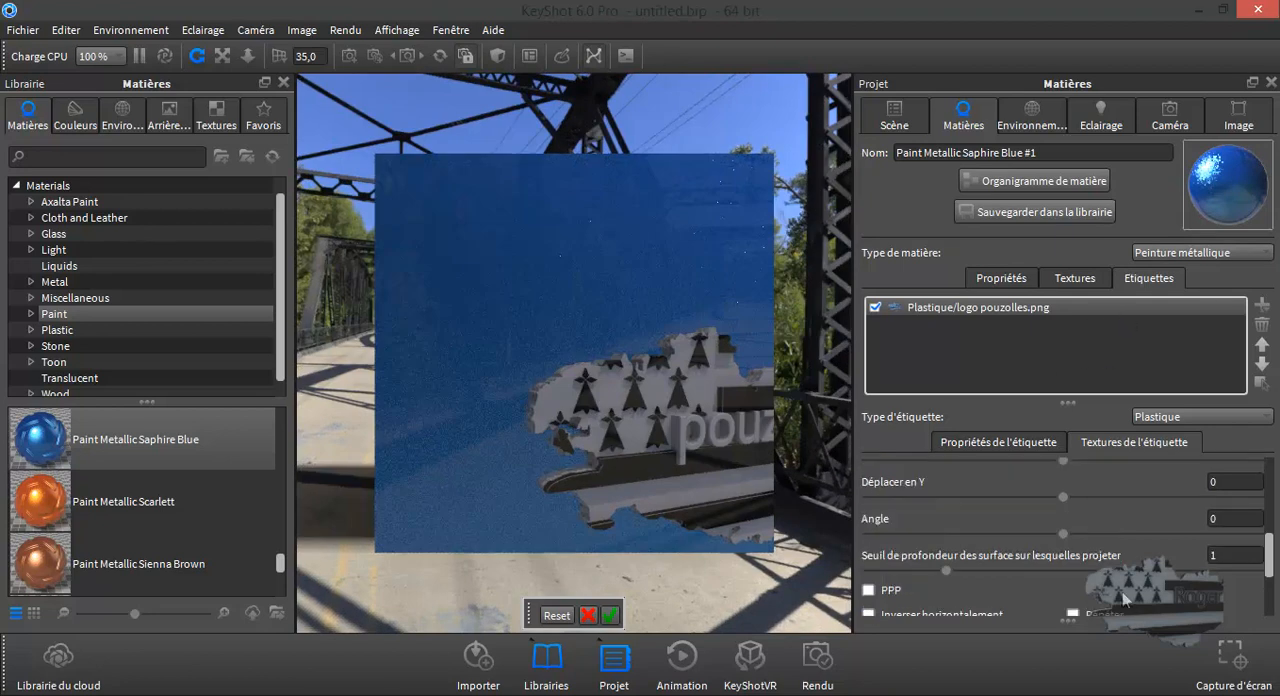
pyautogui.scroll(2, 1124, 598)
pyautogui.scroll(-2, 1124, 598)
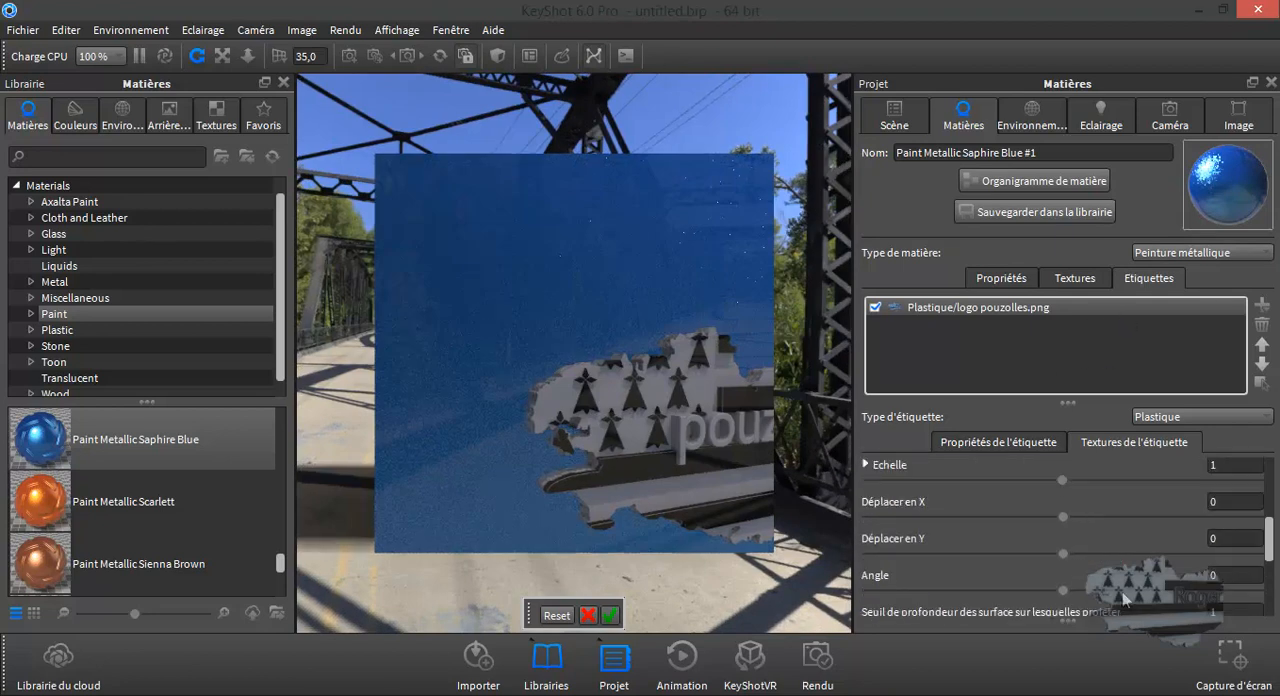
pyautogui.scroll(-2, 1124, 598)
pyautogui.scroll(4, 1124, 598)
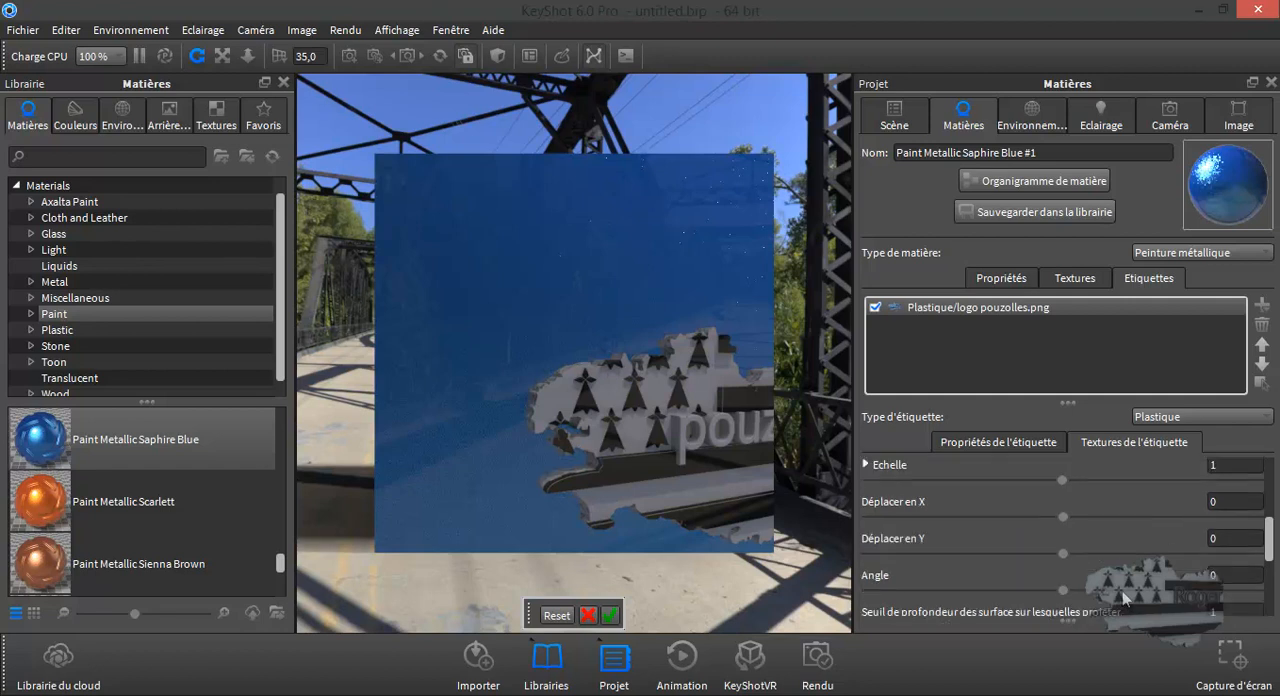
pyautogui.click(568, 355)
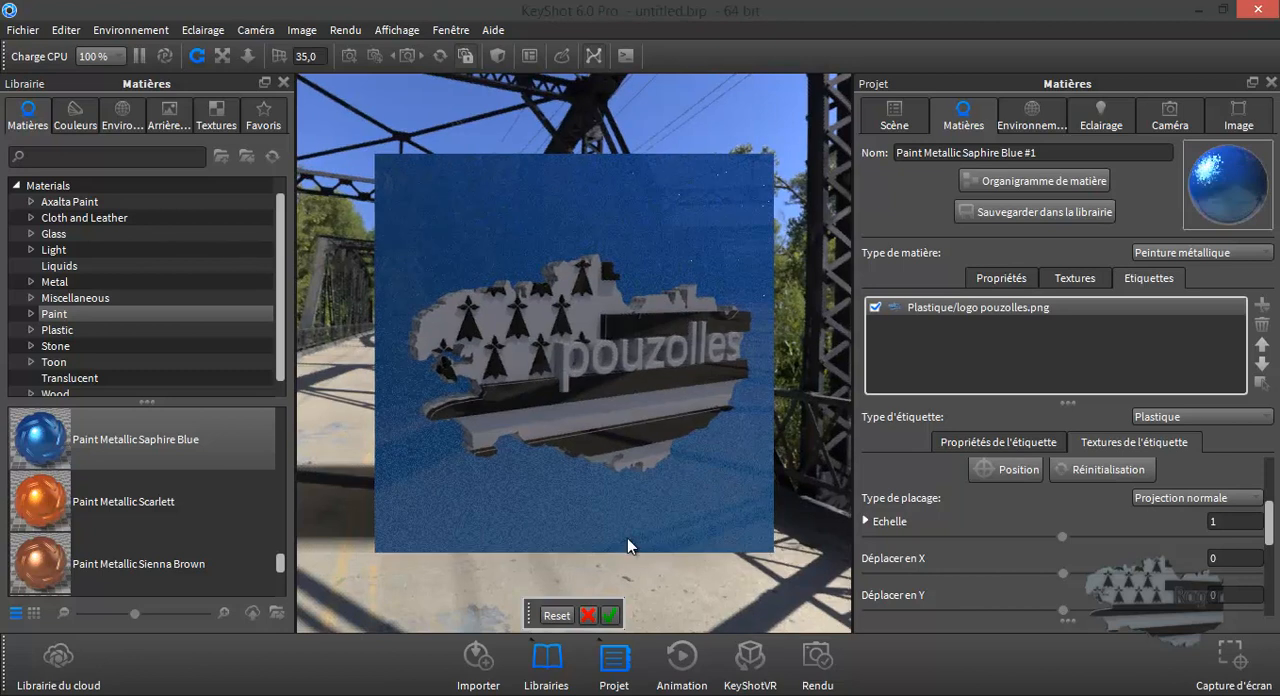
pyautogui.click(612, 614)
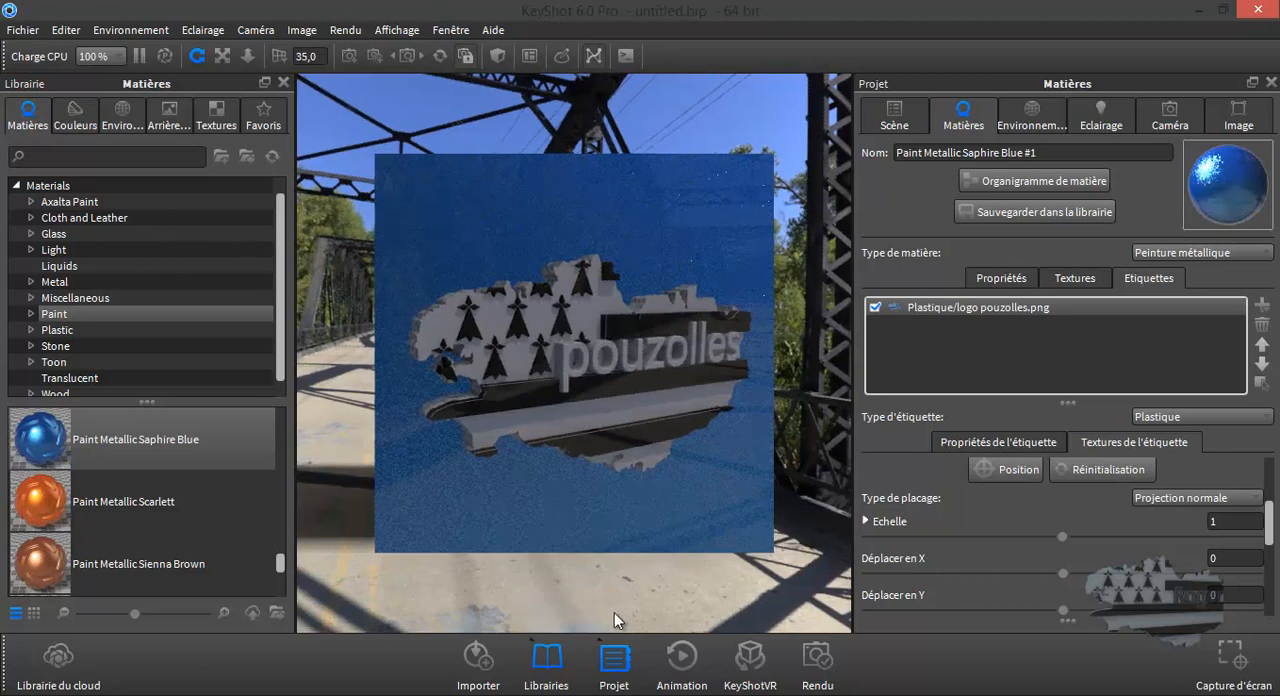
# - Turn off the label's 2 côtés option so the logo is projected on the front face only, and compare the rear and front faces
pyautogui.doubleClick(657, 365)
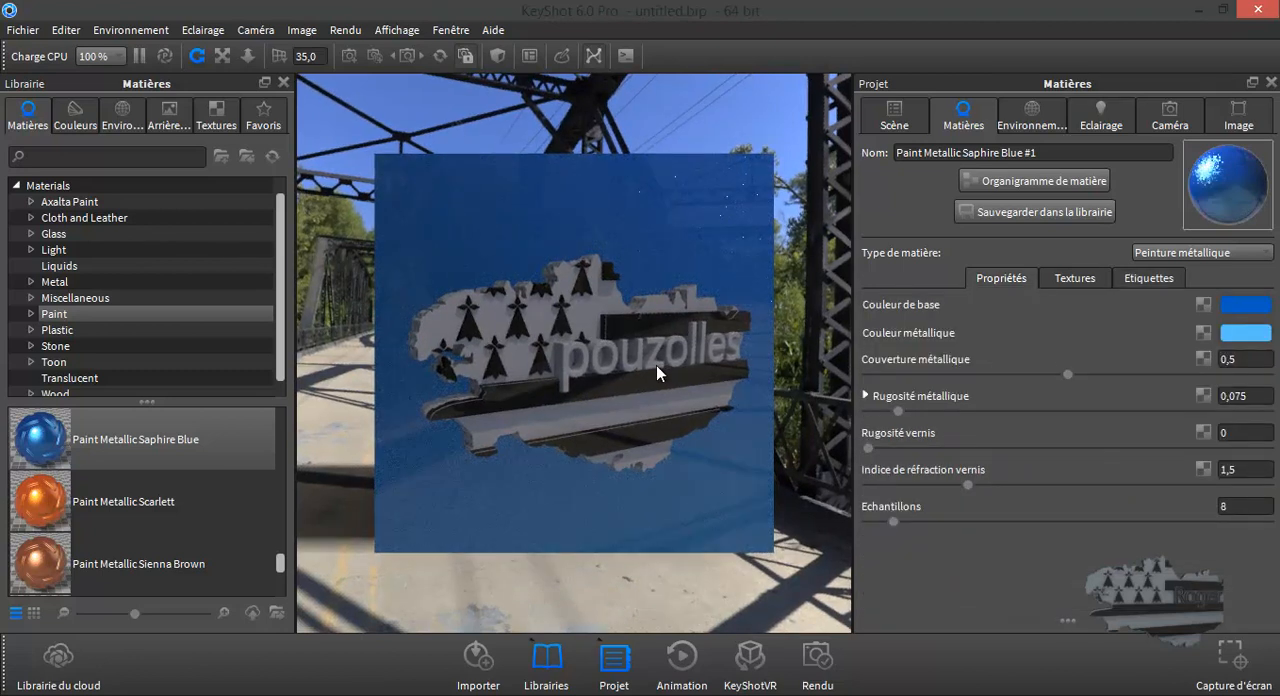
pyautogui.moveTo(821, 387); pyautogui.dragTo(282, 409)
pyautogui.scroll(-5, 740, 415)
pyautogui.scroll(5, 611, 360)
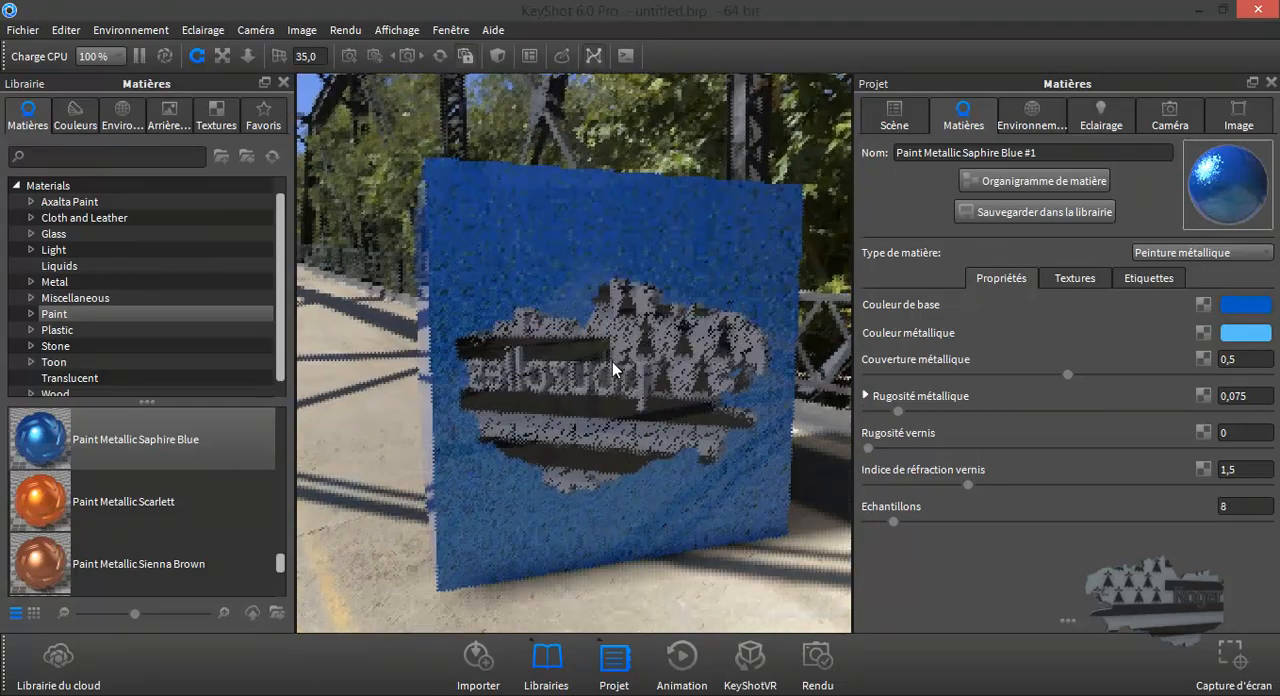
pyautogui.scroll(-2, 628, 383)
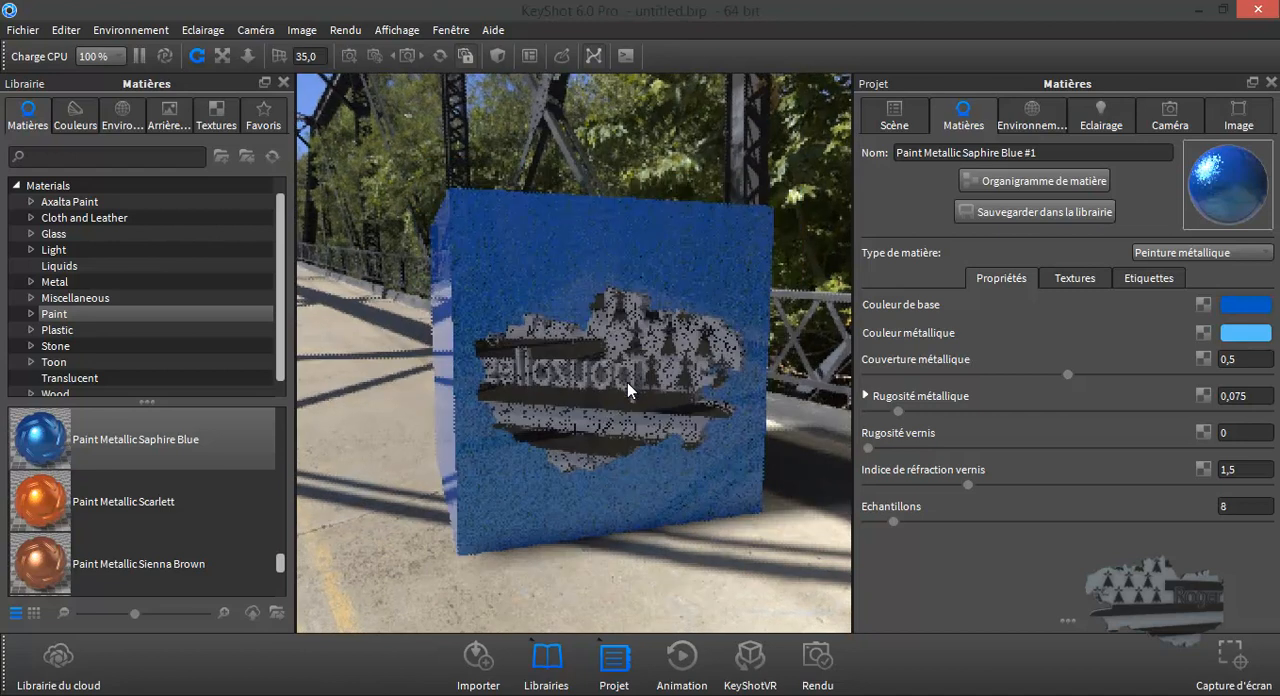
pyautogui.click(1140, 279)
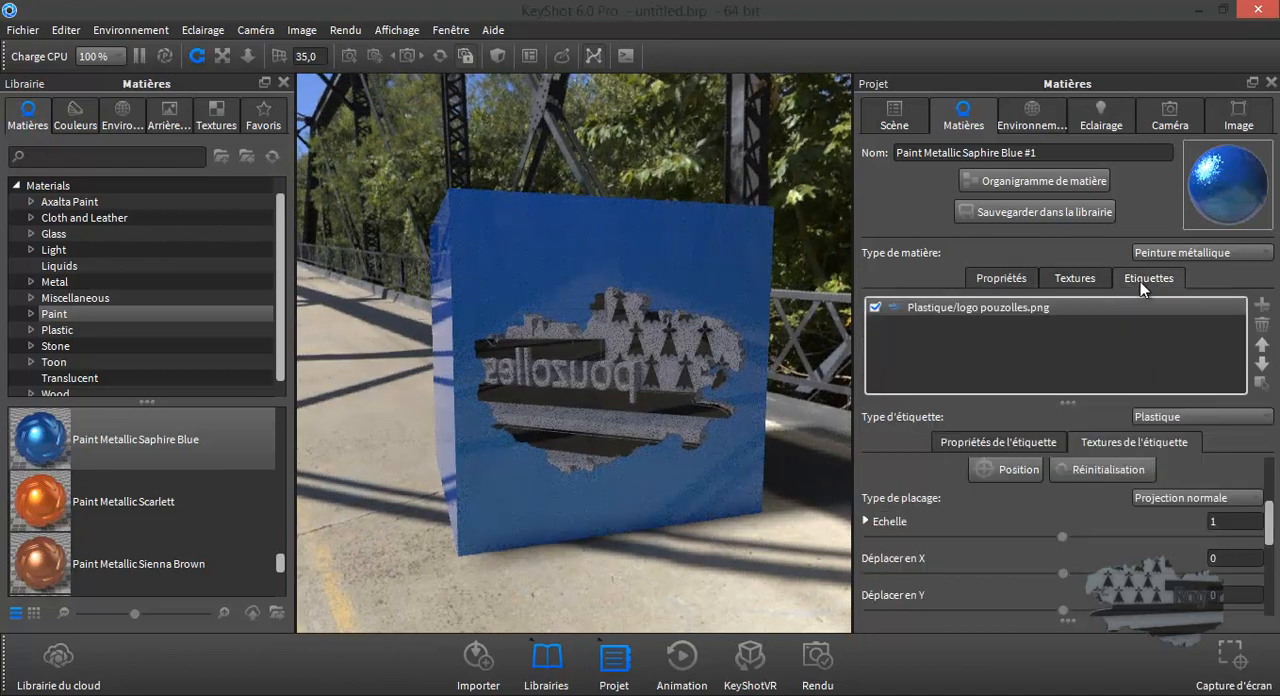
pyautogui.scroll(-5, 1042, 520)
pyautogui.scroll(-1, 1042, 520)
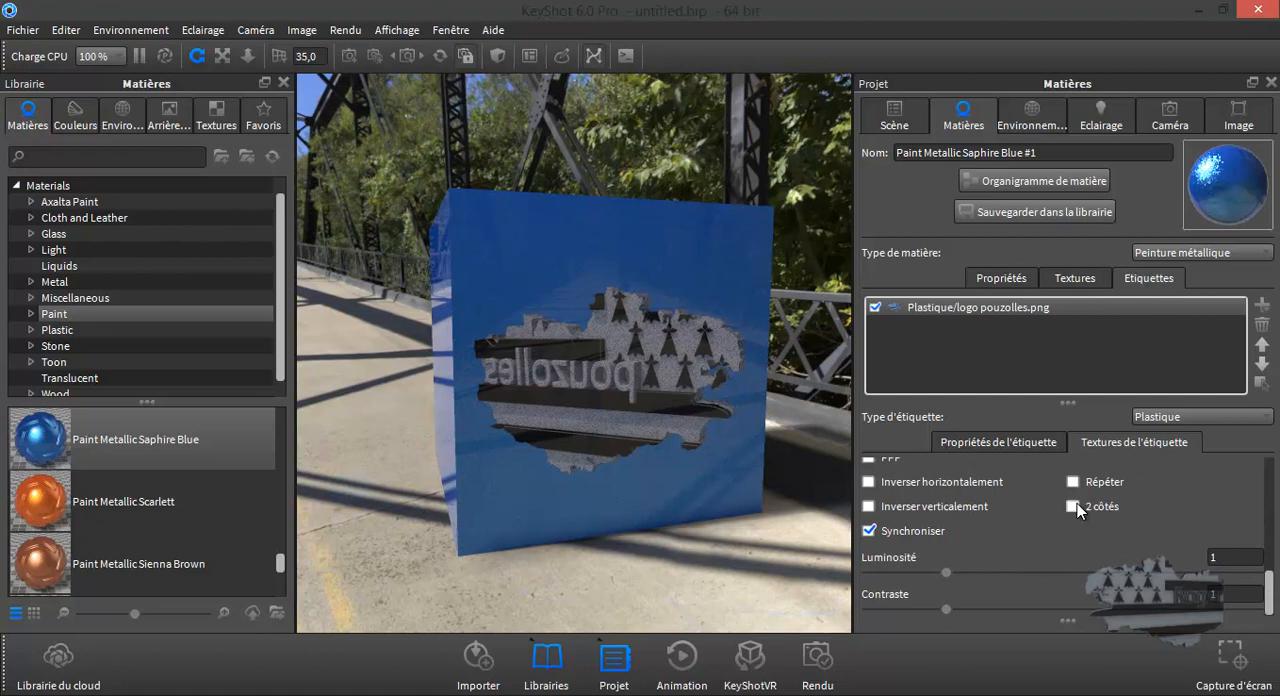
pyautogui.click(1074, 506)
pyautogui.moveTo(571, 386); pyautogui.dragTo(806, 408)
pyautogui.moveTo(1020, 378); pyautogui.dragTo(614, 370)
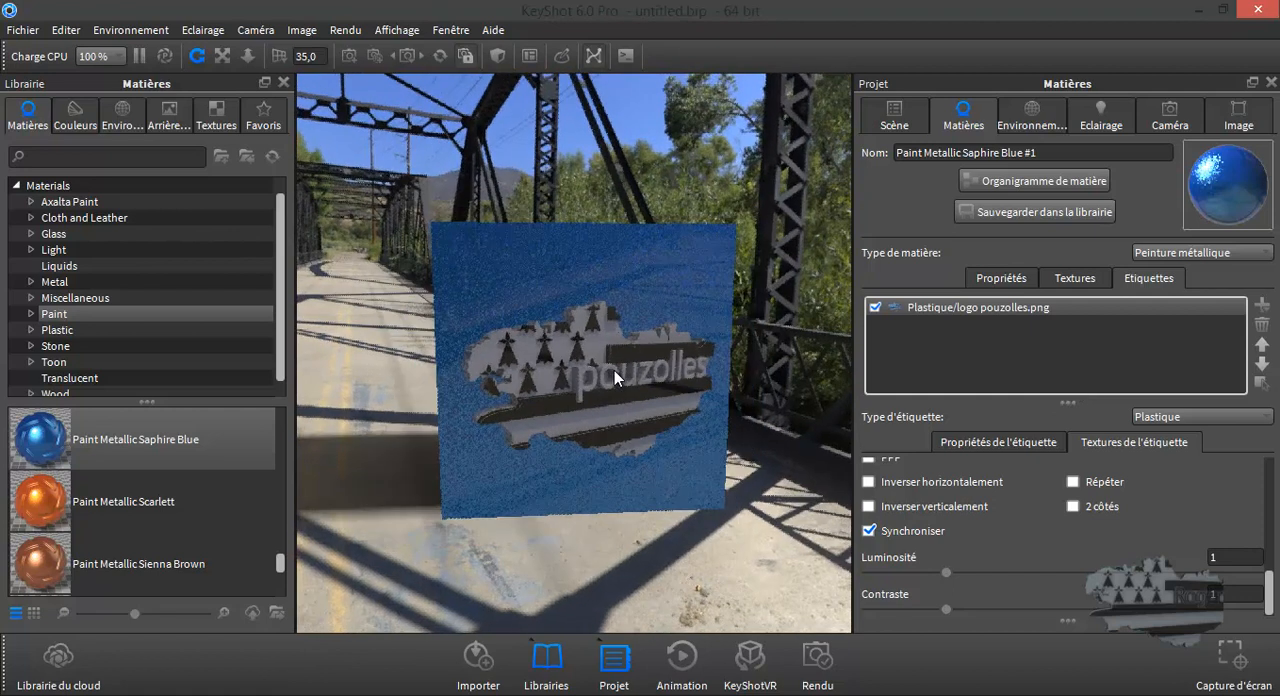
pyautogui.scroll(4, 615, 372)
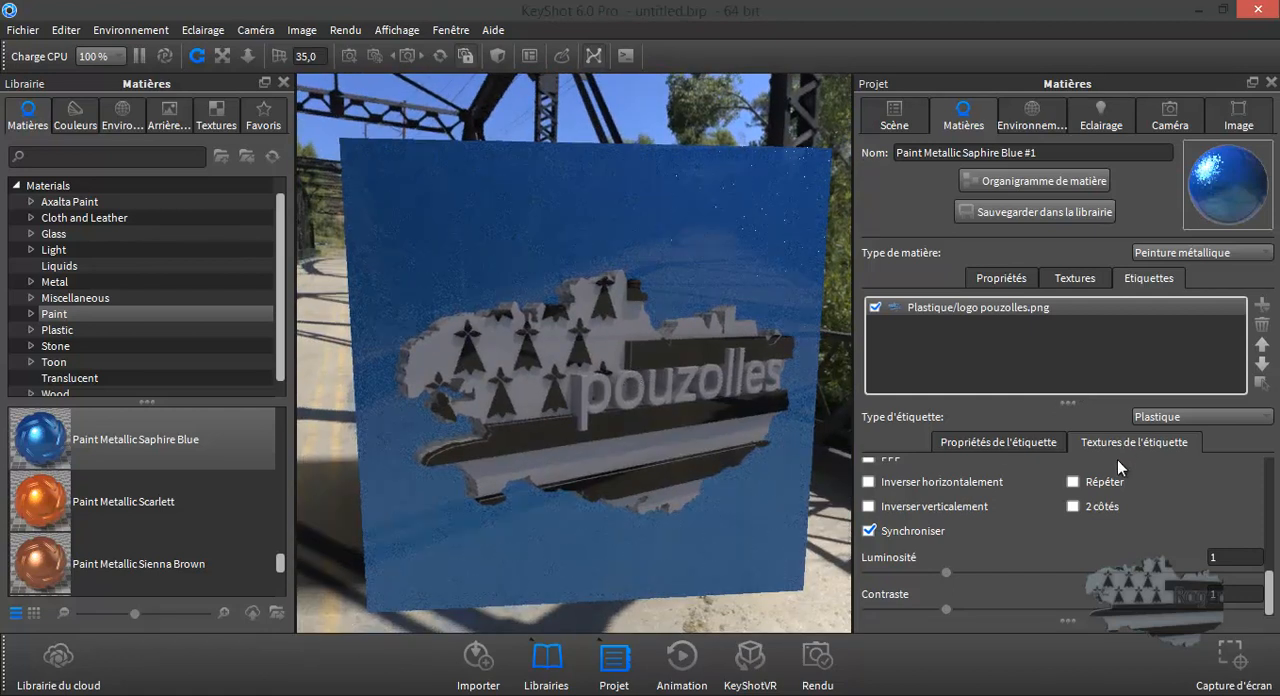
# - Review the logo label's texture channels, mapping settings, material properties and available label types
pyautogui.scroll(5, 1092, 550)
pyautogui.scroll(3, 1092, 550)
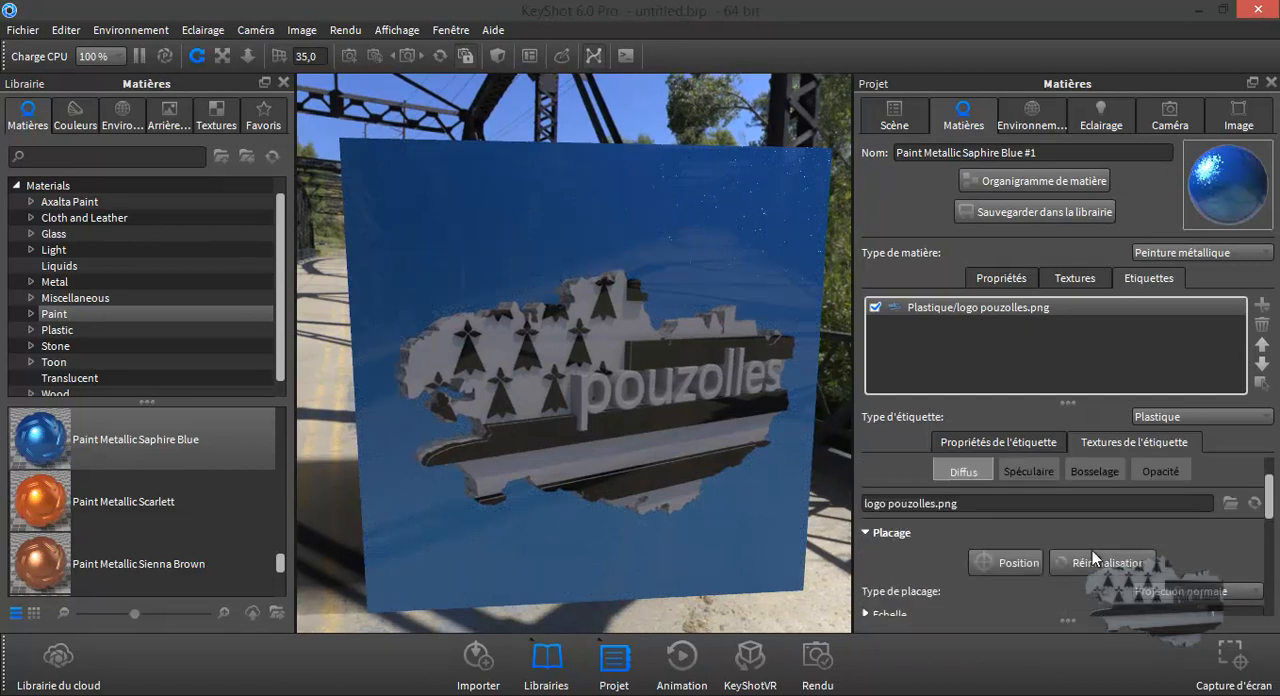
pyautogui.scroll(-1, 1092, 550)
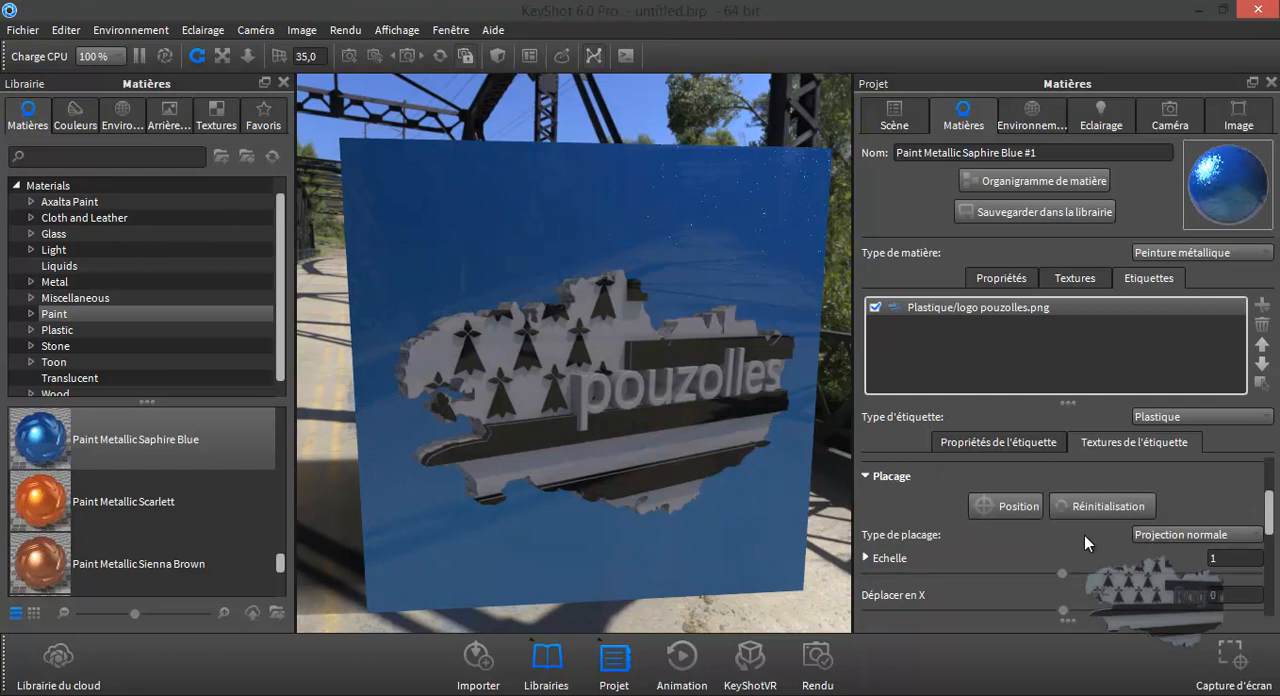
pyautogui.scroll(2, 1083, 535)
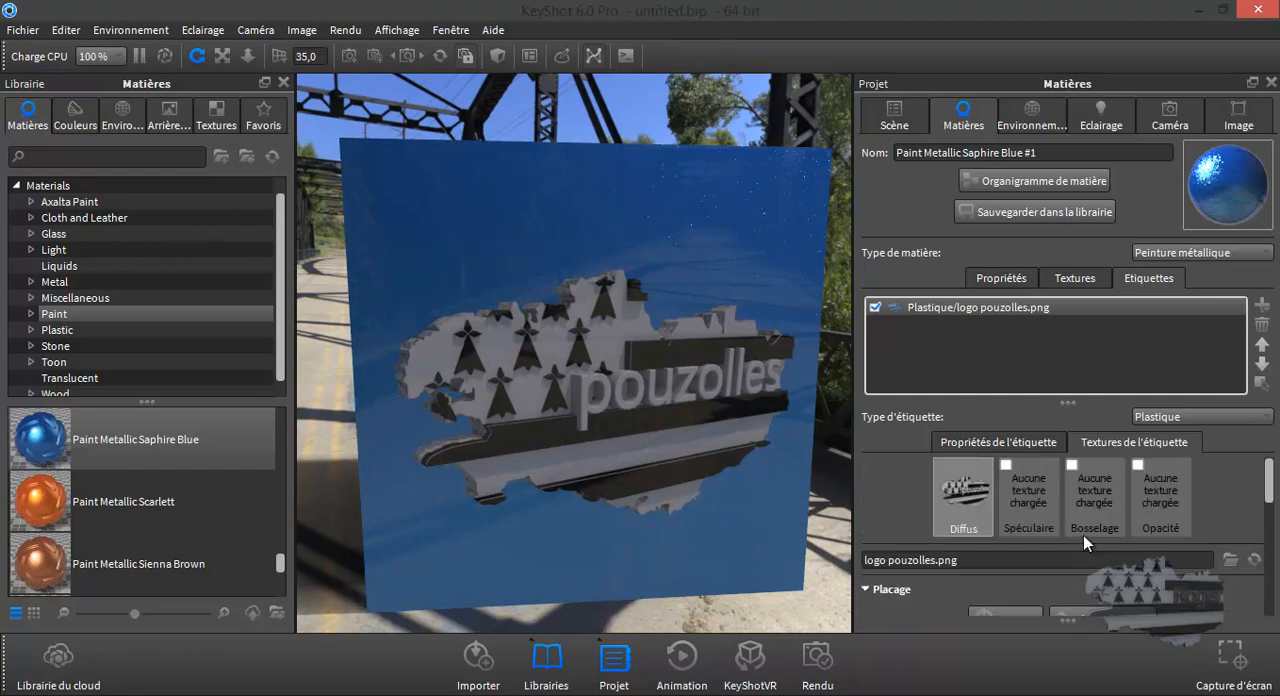
pyautogui.click(1038, 441)
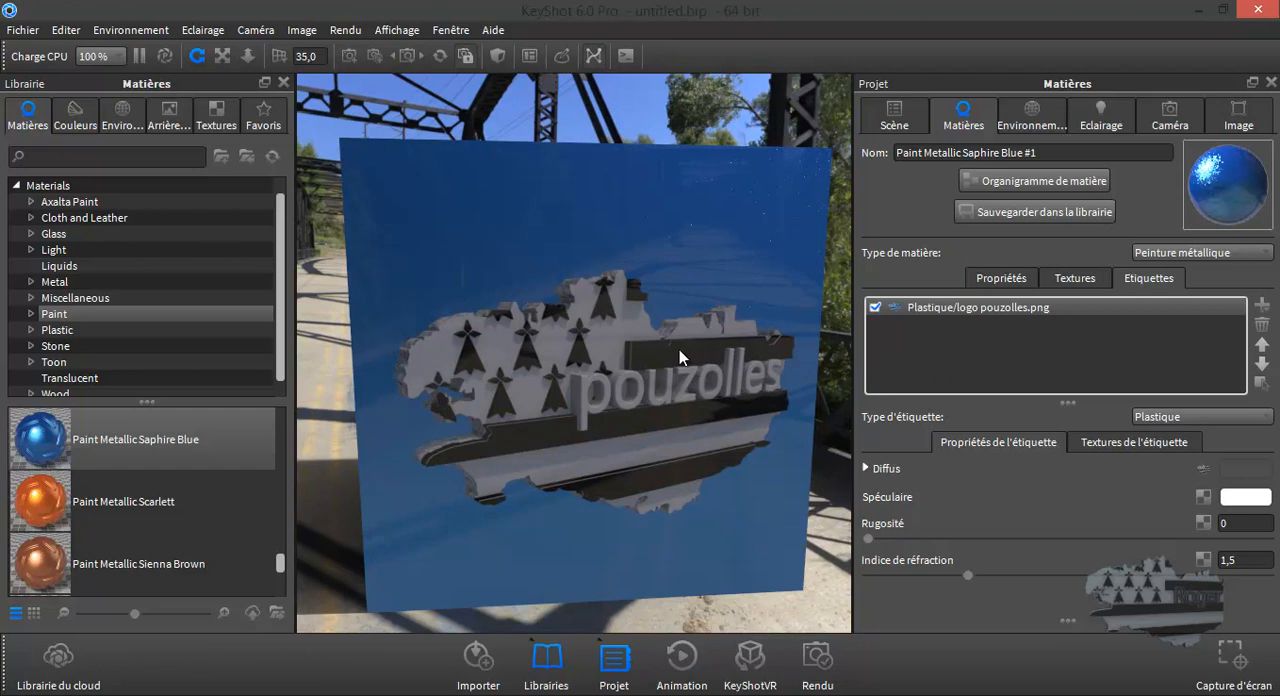
pyautogui.click(1156, 418)
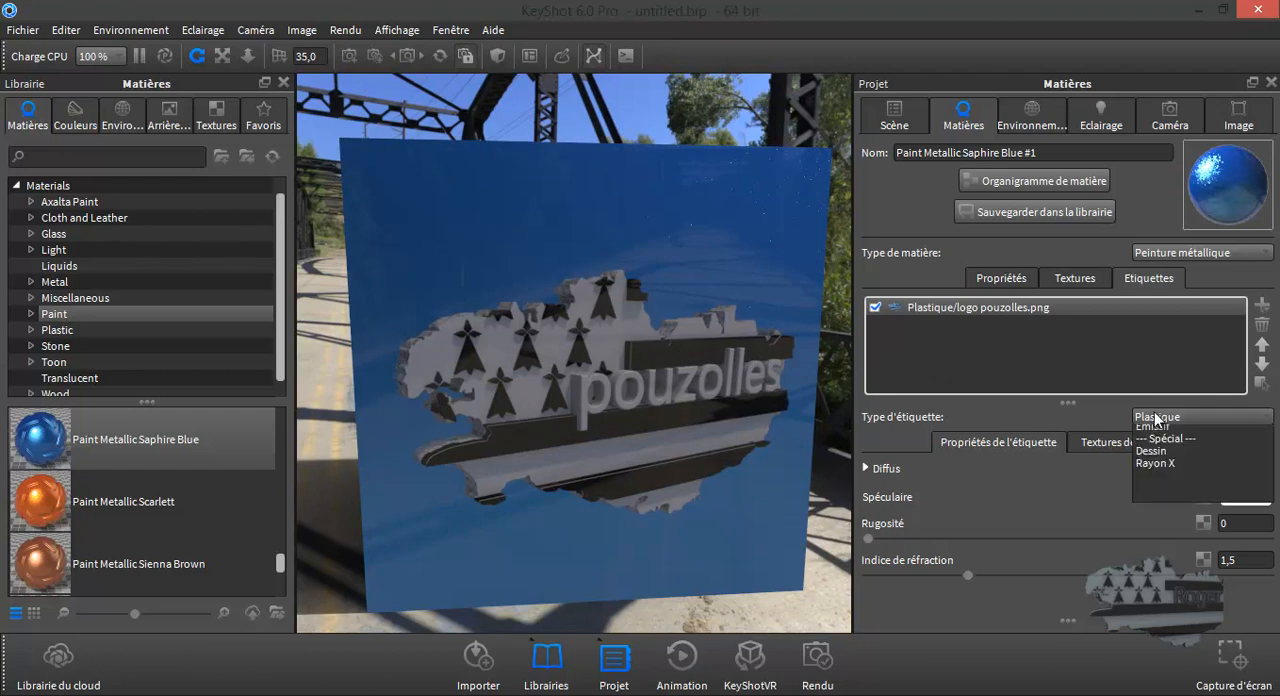
pyautogui.click(1156, 418)
pyautogui.moveTo(727, 415); pyautogui.dragTo(770, 389)
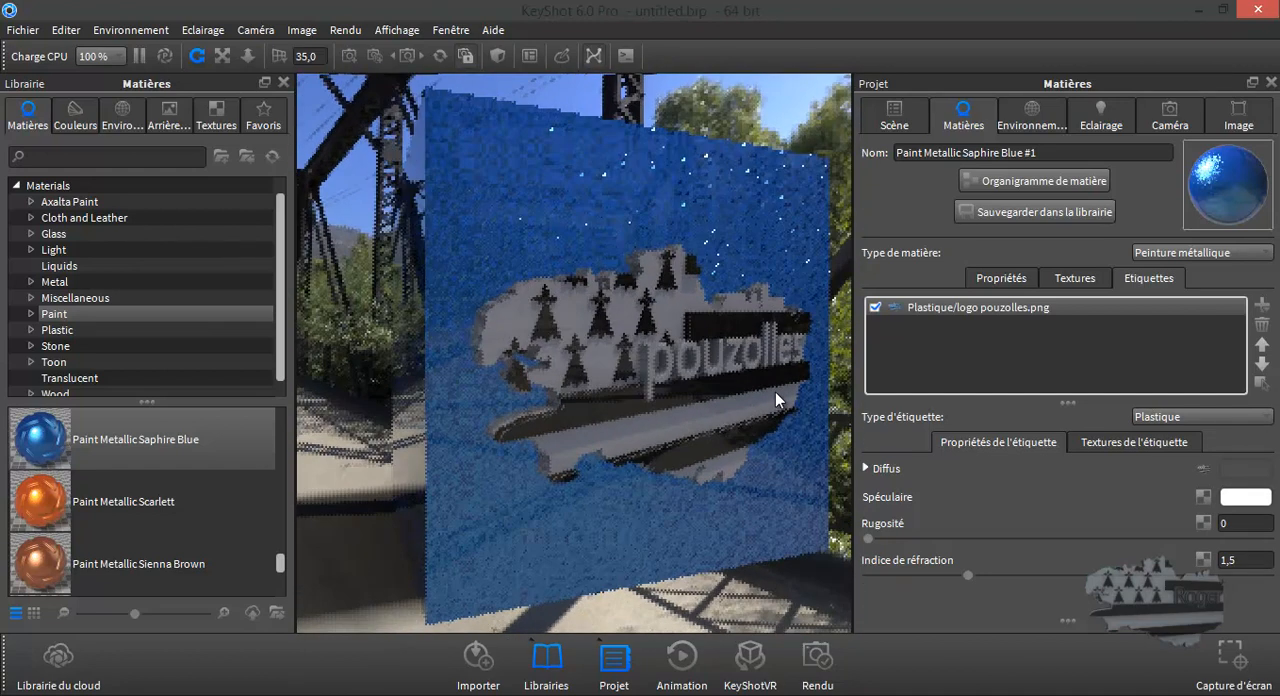
# - Try the Diffus and Métal types on the logo label, and set its type back to Plastique
pyautogui.click(1151, 418)
pyautogui.click(1164, 442)
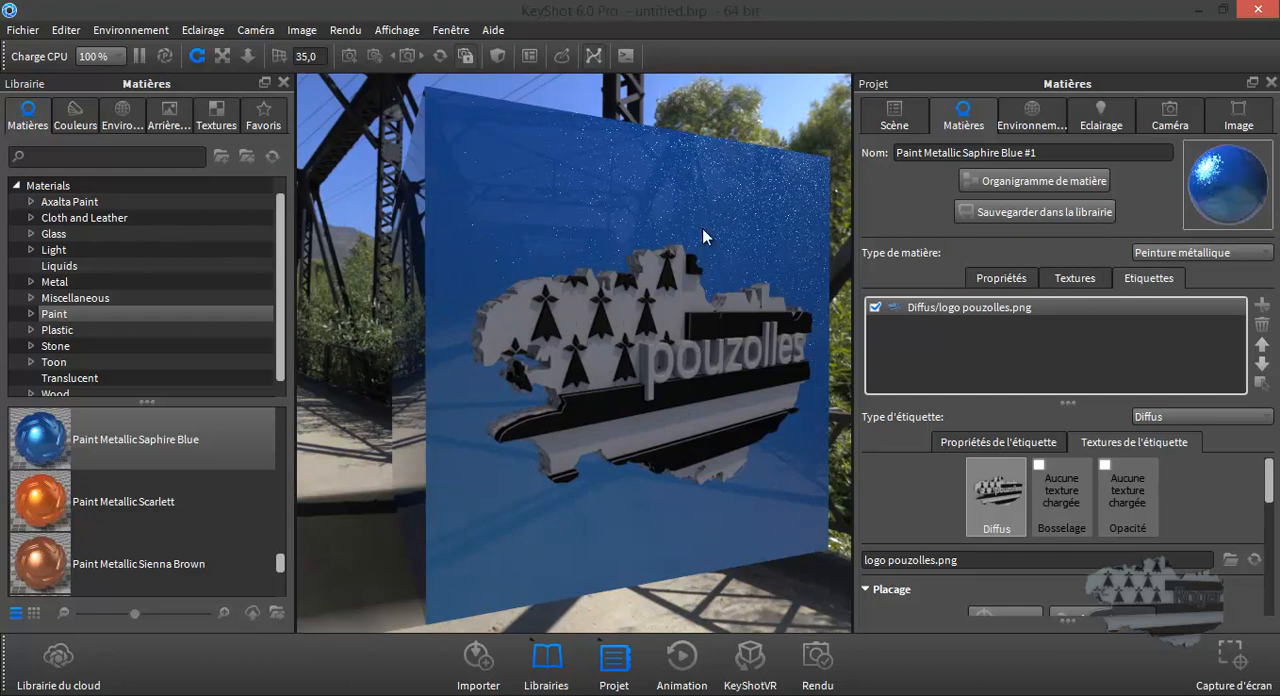
pyautogui.click(1165, 418)
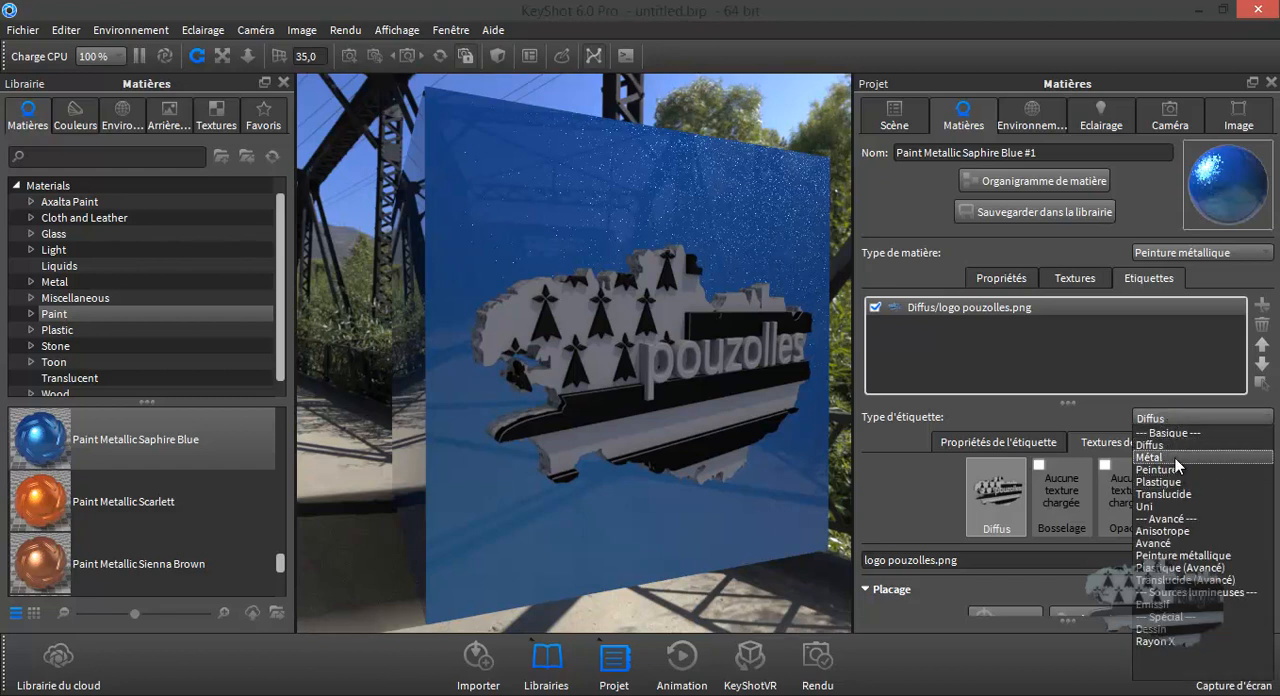
pyautogui.click(1175, 458)
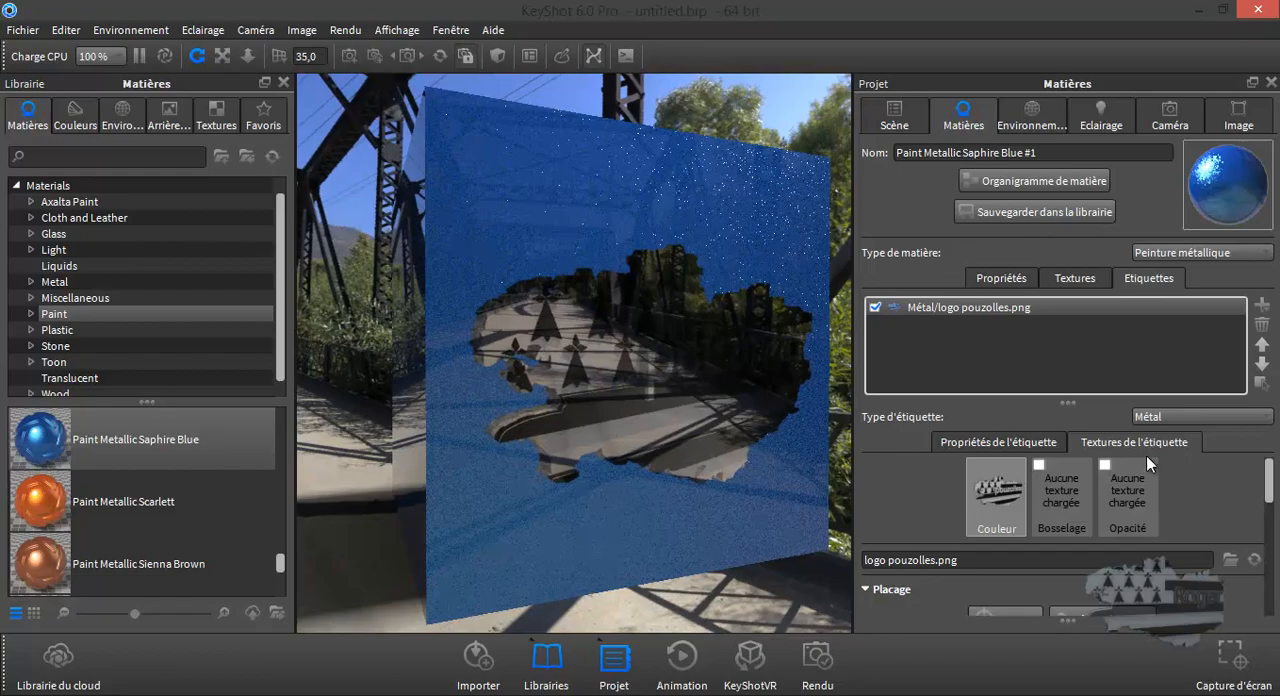
pyautogui.moveTo(737, 441); pyautogui.dragTo(710, 450)
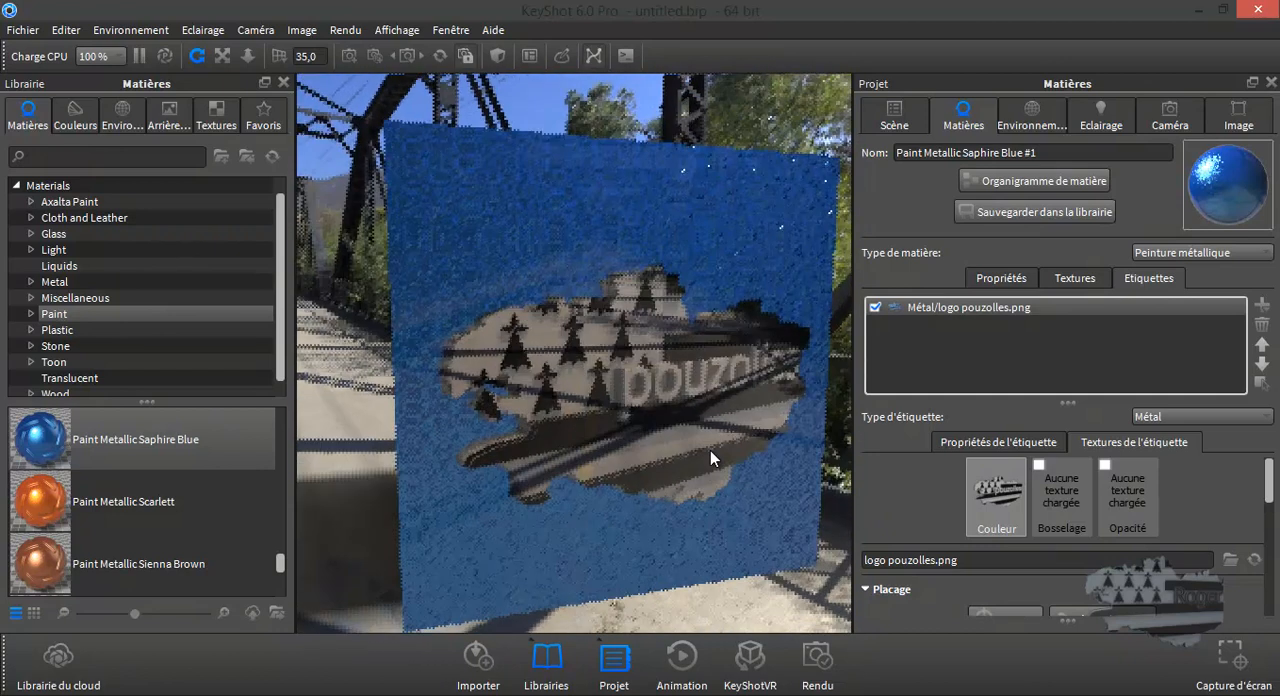
pyautogui.click(1207, 420)
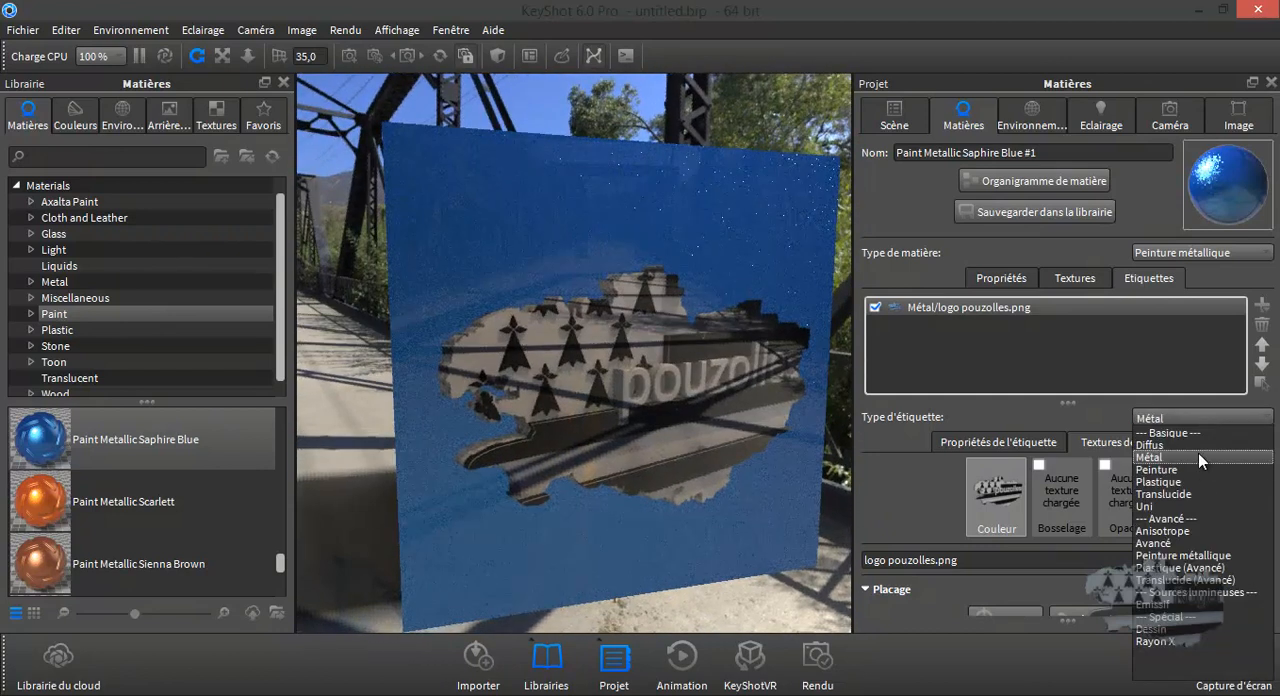
pyautogui.click(1191, 481)
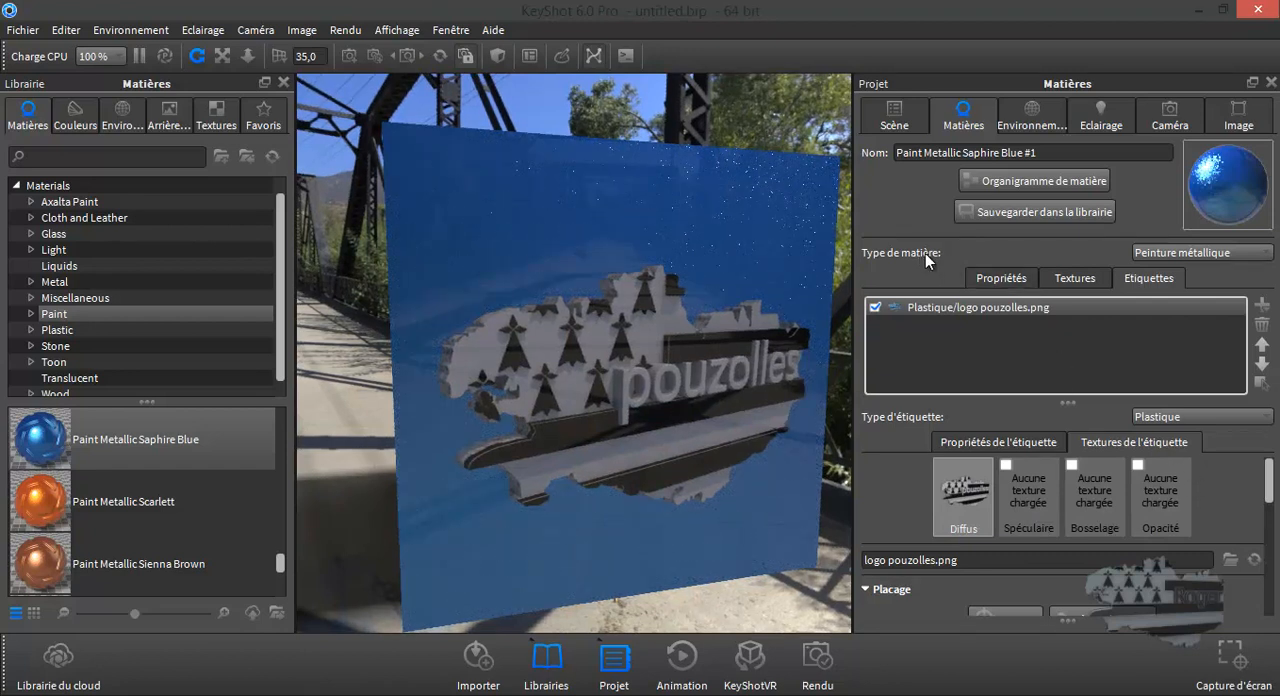
# - Try the Métal and Plastique material types on the cube, and inspect the result from another angle
pyautogui.click(1200, 252)
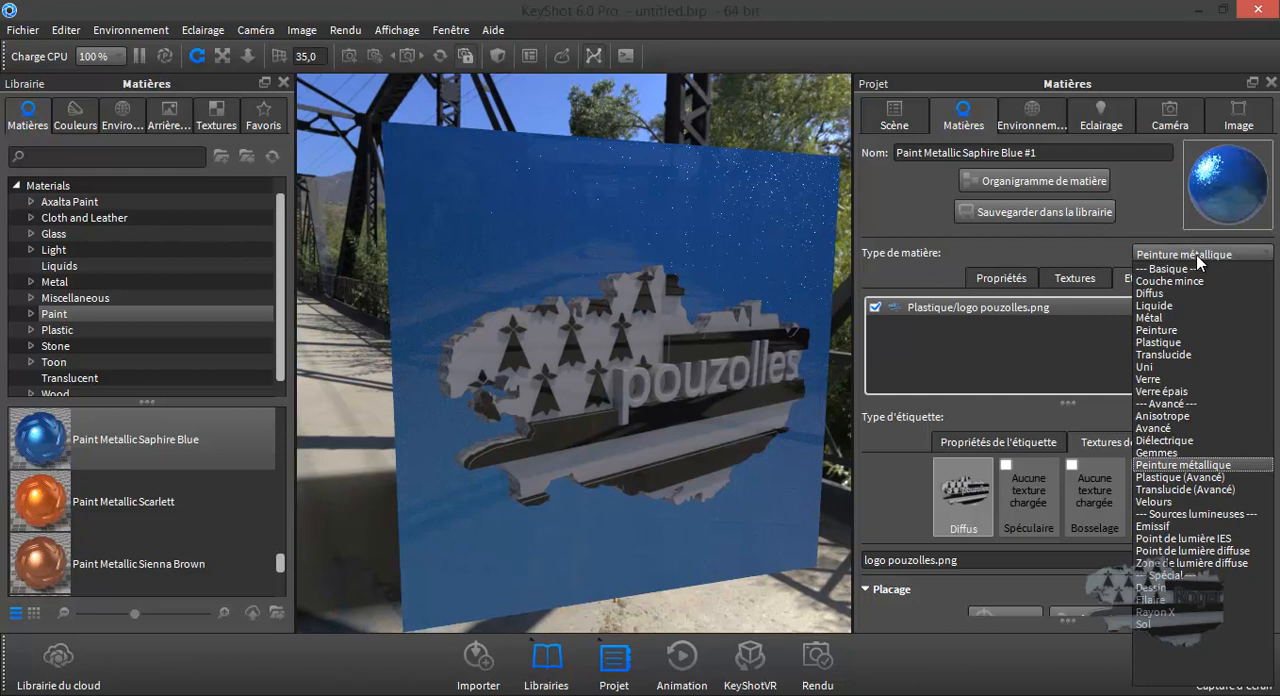
pyautogui.click(1174, 317)
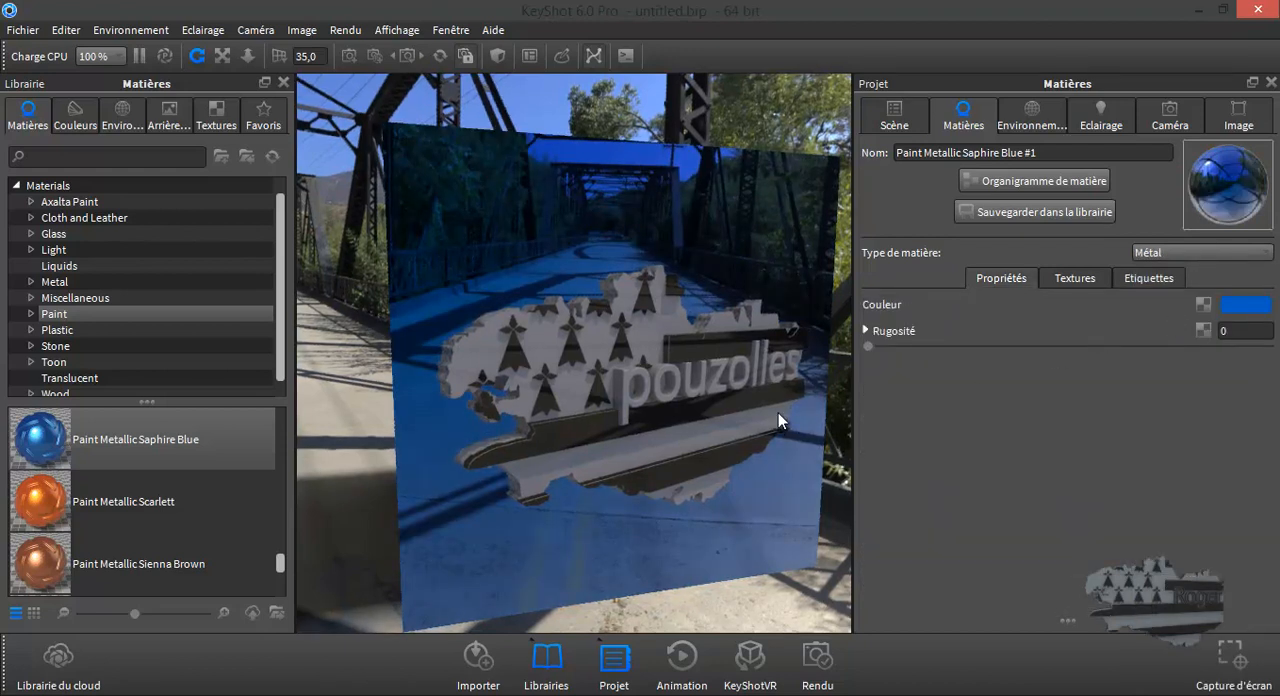
pyautogui.moveTo(870, 345)
pyautogui.mouseDown()
pyautogui.moveTo(886, 344)
pyautogui.moveTo(868, 346)
pyautogui.mouseUp()
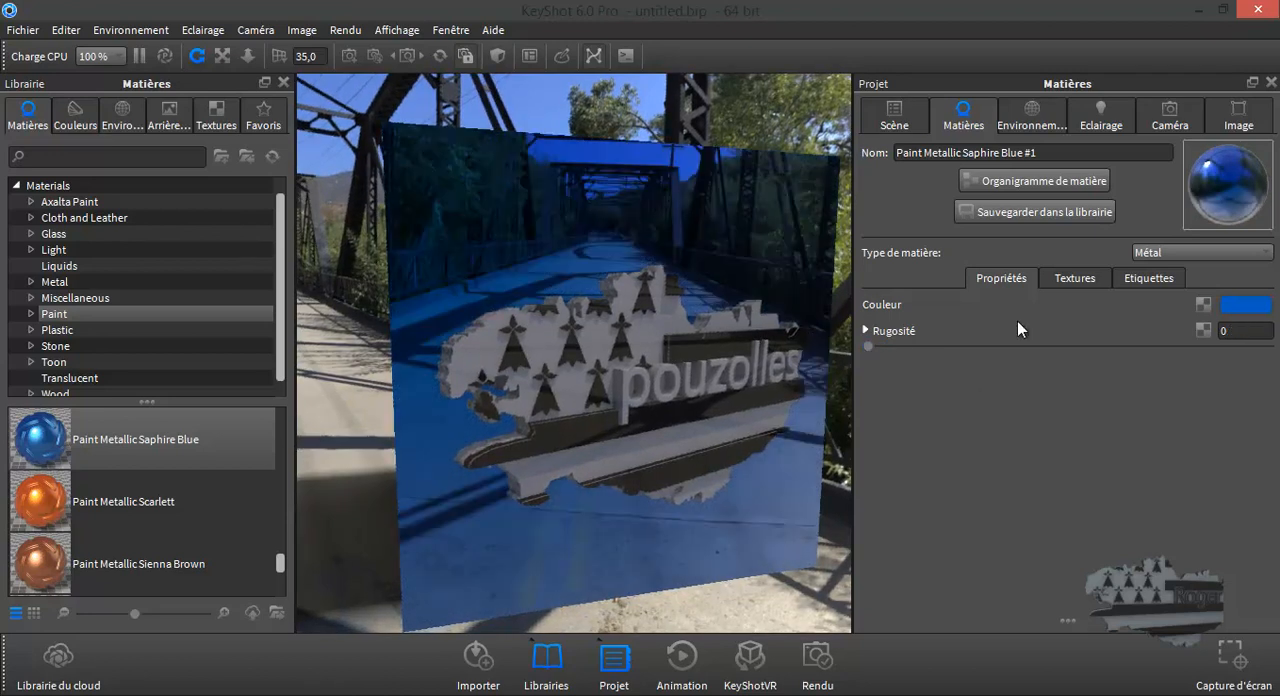
pyautogui.click(1185, 256)
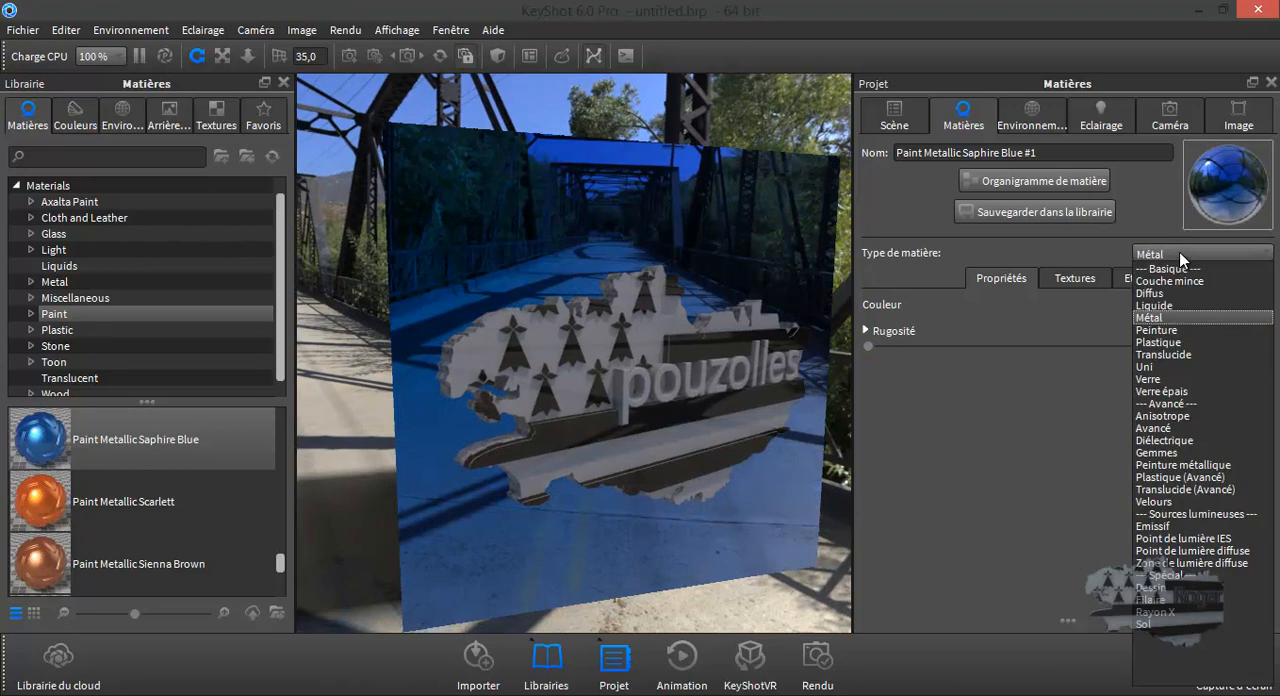
pyautogui.click(1160, 342)
pyautogui.moveTo(713, 429); pyautogui.dragTo(758, 430)
pyautogui.moveTo(753, 463); pyautogui.dragTo(724, 451)
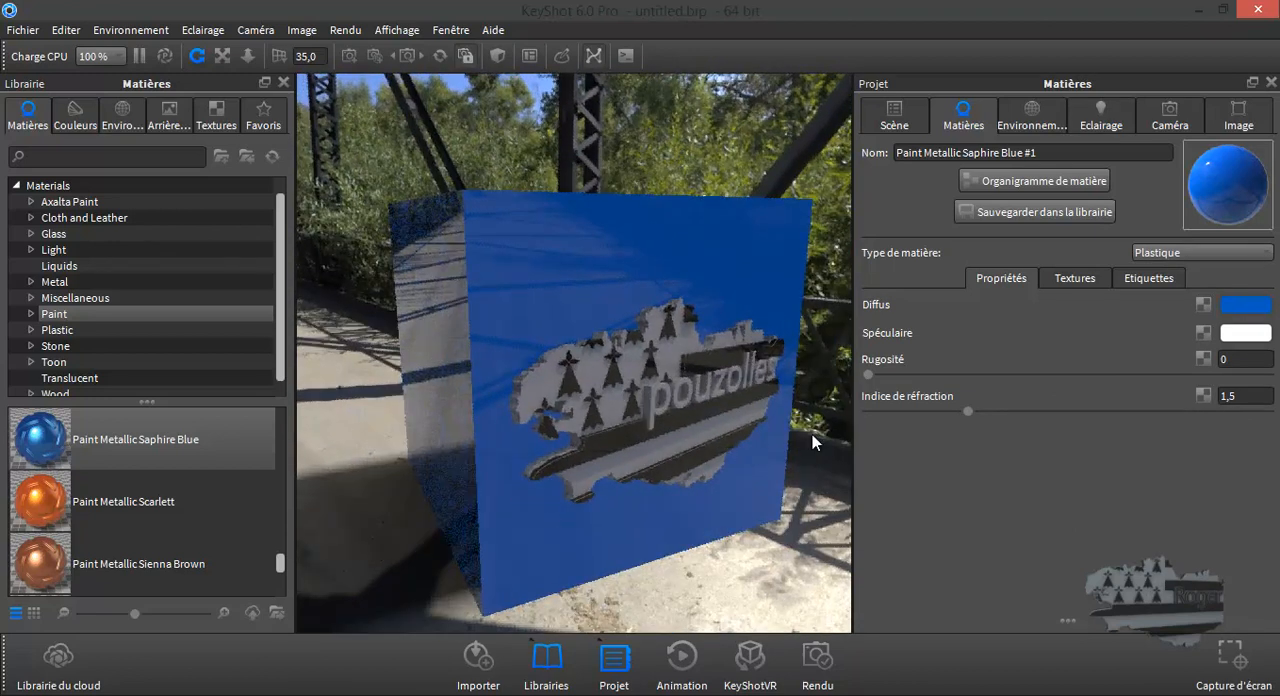
# - Narrow the project panel to widen the real-time view, and frame the whole cube in it
pyautogui.moveTo(854, 439); pyautogui.dragTo(1104, 453)
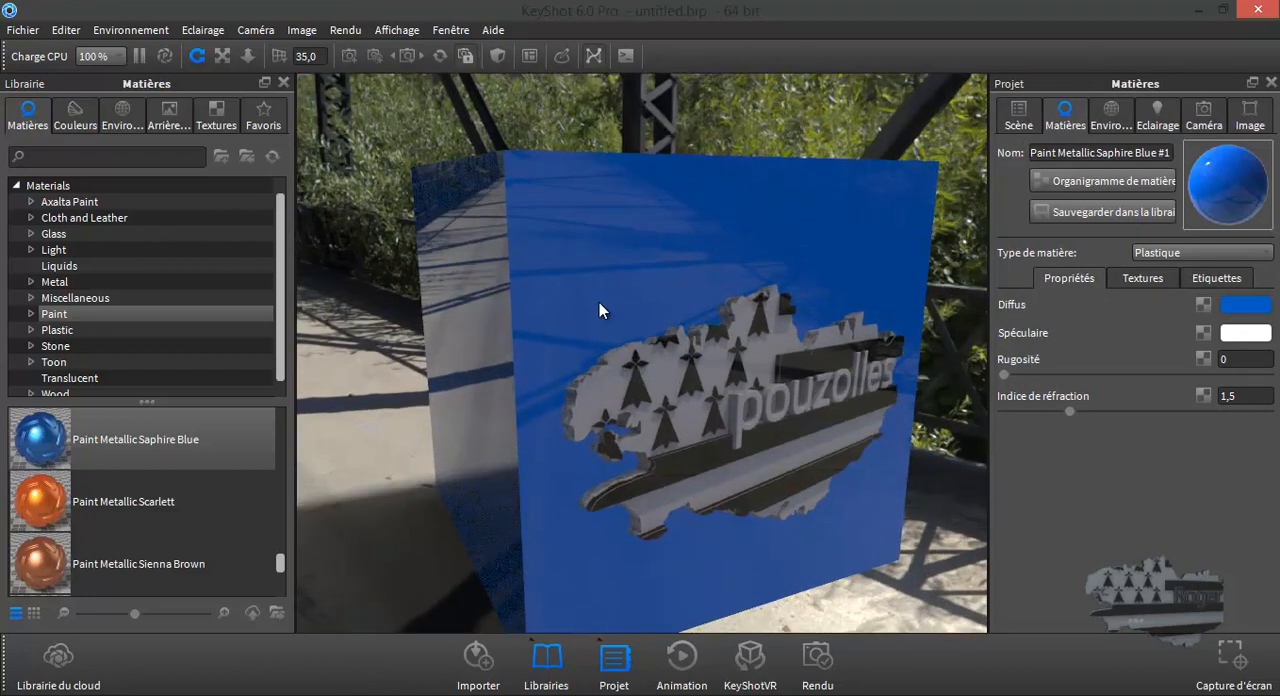
pyautogui.scroll(2, 591, 302)
pyautogui.scroll(-4, 591, 302)
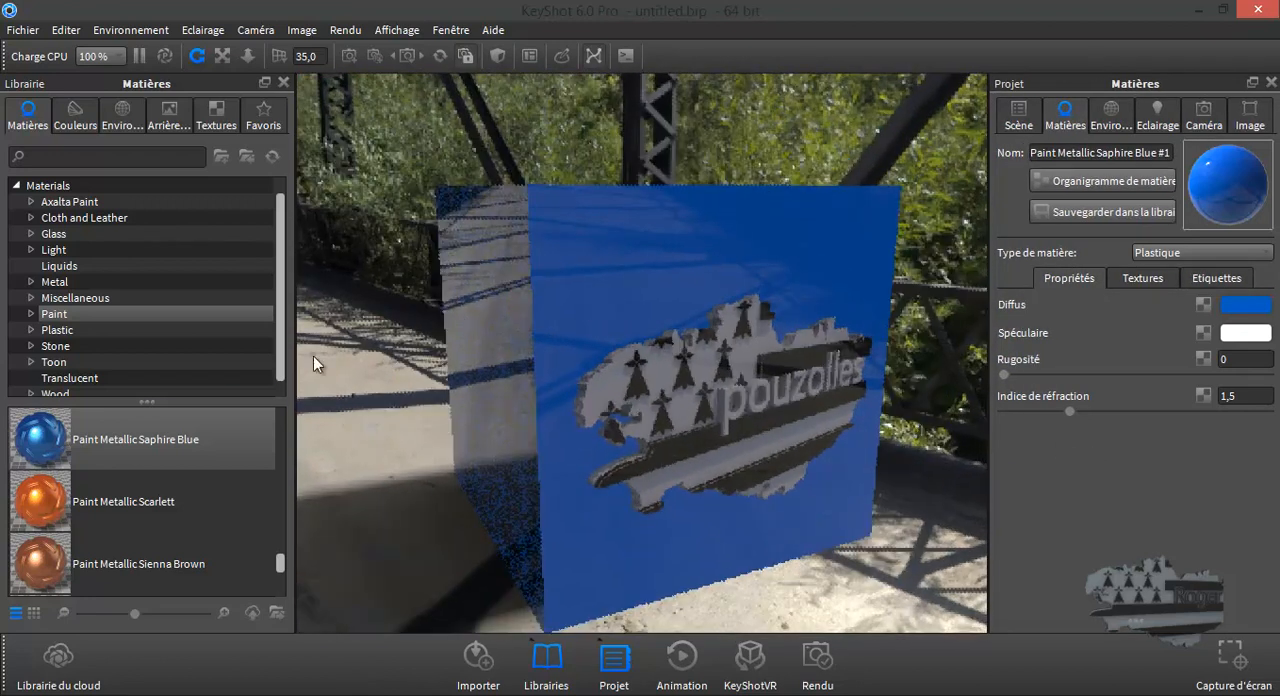
# - Try Paint Metallic Scarlett on the cube without preserving its label, and undo the material change
pyautogui.moveTo(37, 508)
pyautogui.mouseDown()
pyautogui.moveTo(443, 463)
pyautogui.moveTo(607, 296)
pyautogui.moveTo(620, 298)
pyautogui.mouseUp()
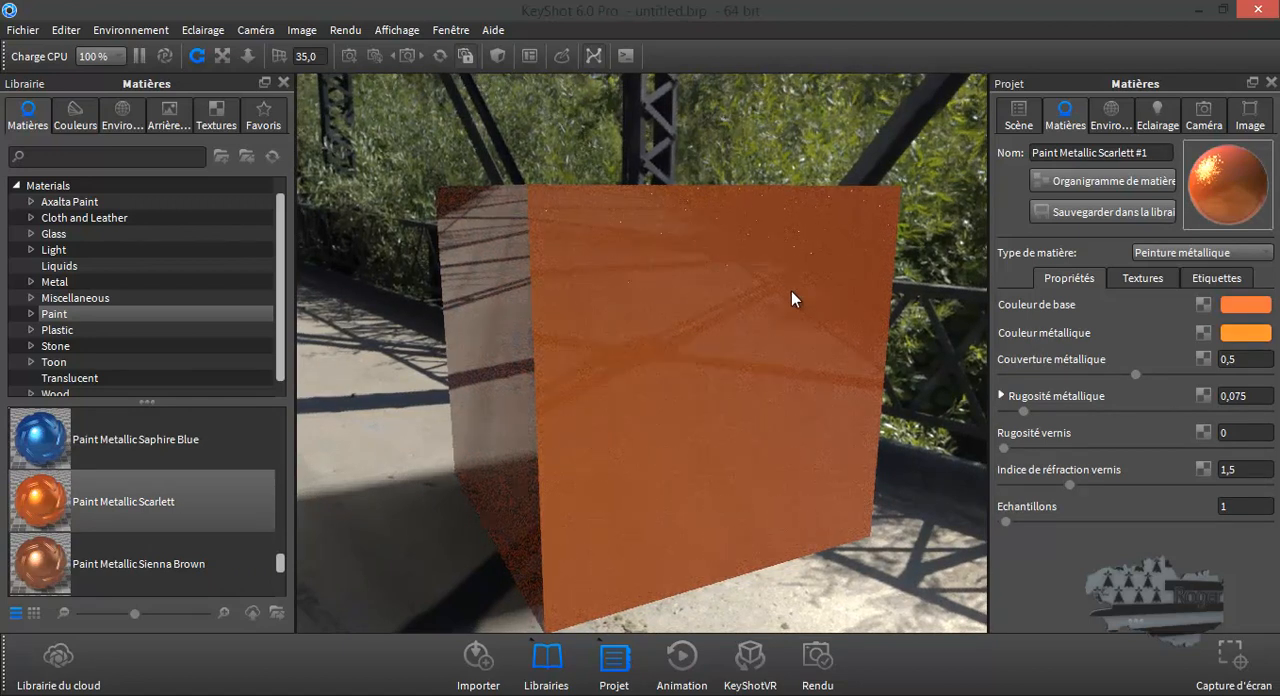
pyautogui.click(68, 30)
pyautogui.click(79, 48)
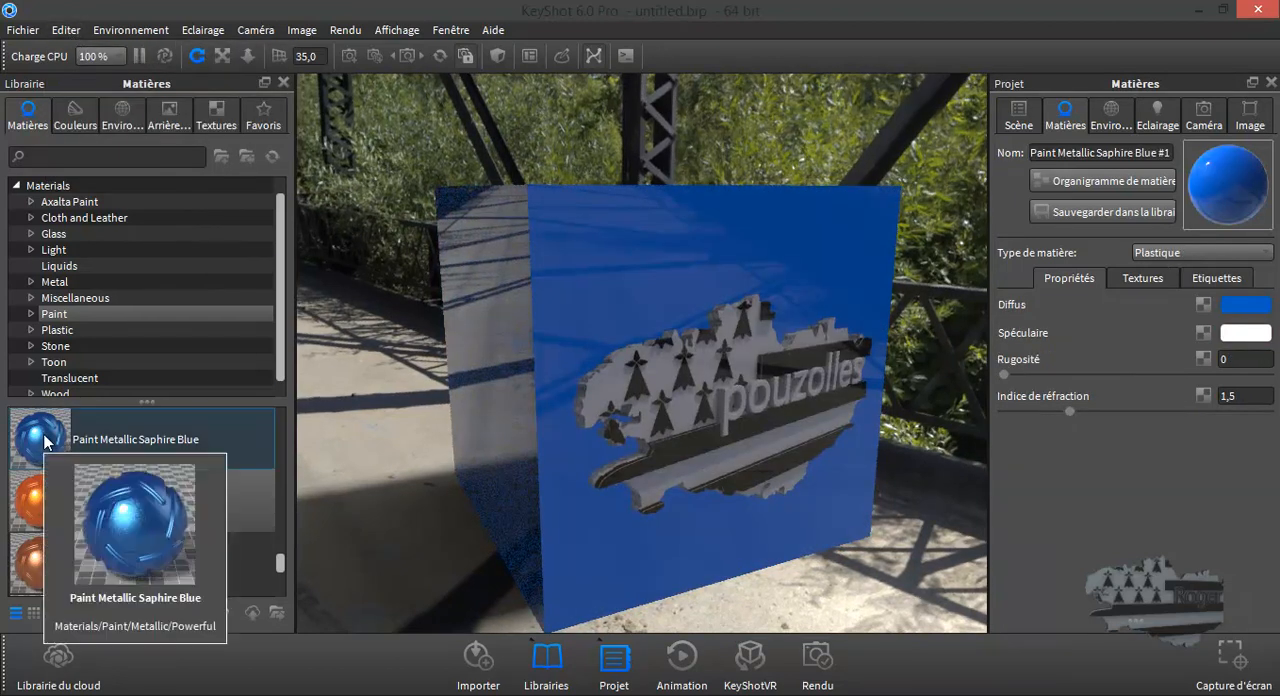
# - Apply Paint Metallic Scarlett to the cube while keeping its logo label, and check the labelled face
pyautogui.moveTo(45, 498)
pyautogui.mouseDown()
pyautogui.moveTo(172, 481)
pyautogui.moveTo(494, 374)
pyautogui.moveTo(602, 285)
pyautogui.moveTo(629, 171)
pyautogui.moveTo(442, 101)
pyautogui.moveTo(659, 100)
pyautogui.moveTo(691, 194)
pyautogui.moveTo(540, 262)
pyautogui.moveTo(635, 161)
pyautogui.moveTo(608, 100)
pyautogui.moveTo(847, 99)
pyautogui.moveTo(802, 122)
pyautogui.moveTo(671, 251)
pyautogui.mouseUp()
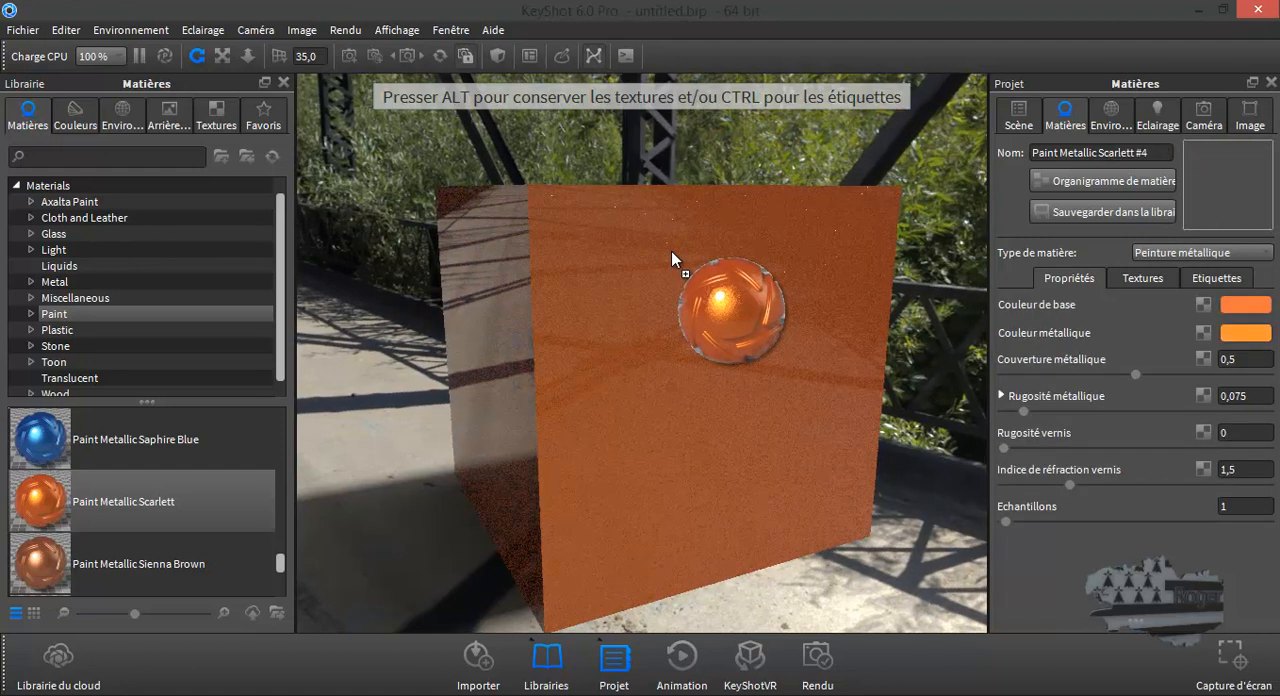
pyautogui.moveTo(671, 251); pyautogui.dragTo(671, 251)
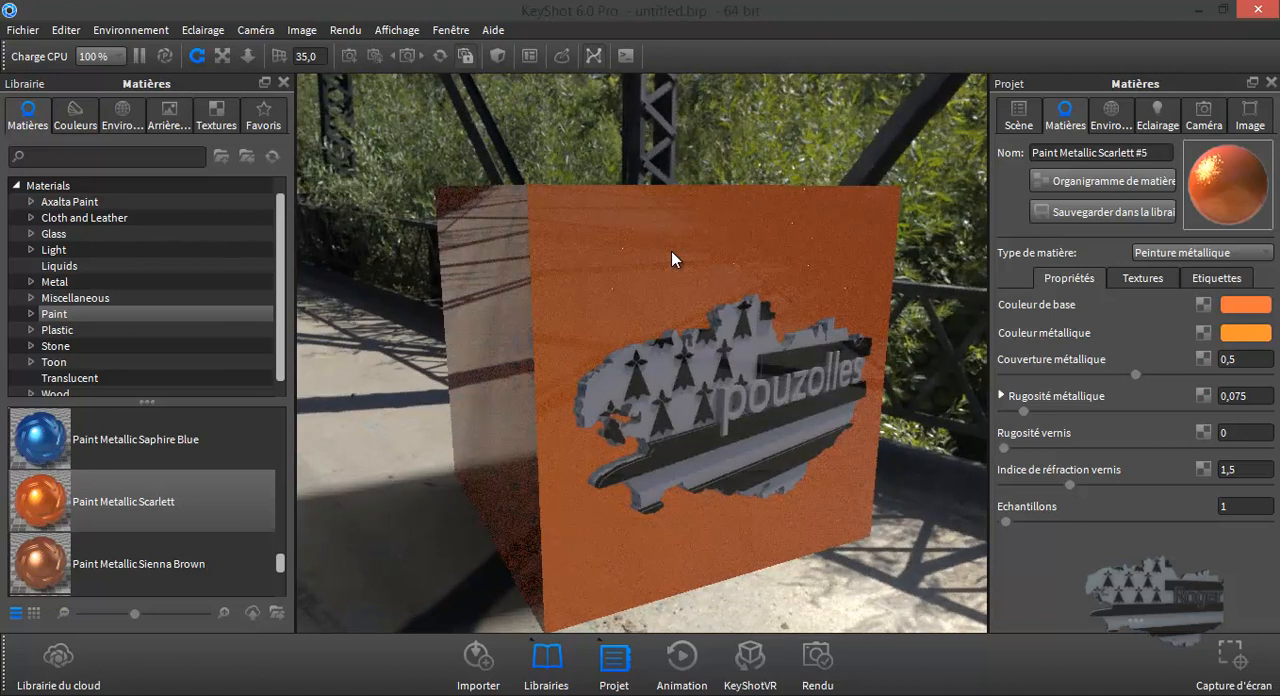
pyautogui.moveTo(690, 398); pyautogui.dragTo(722, 414)
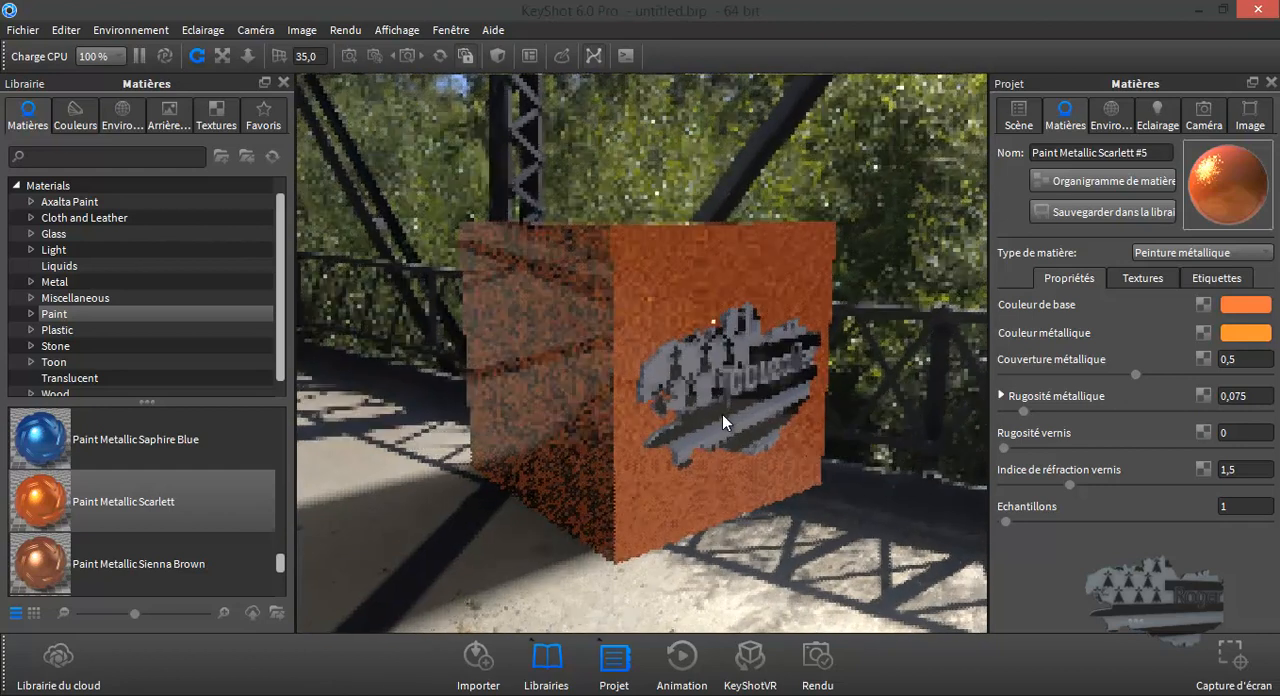
# - Set the camera to the standard view Gauche to face the cube's unlabelled left side
pyautogui.click(1201, 118)
pyautogui.click(1175, 471)
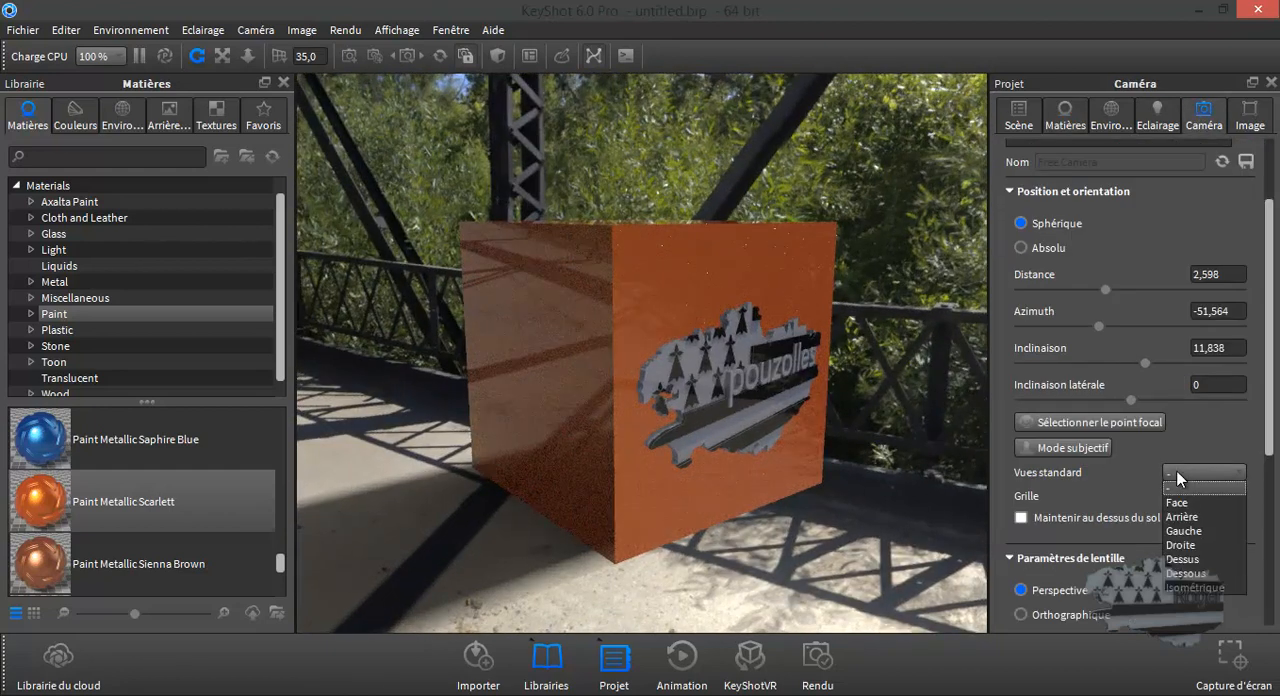
pyautogui.click(1183, 530)
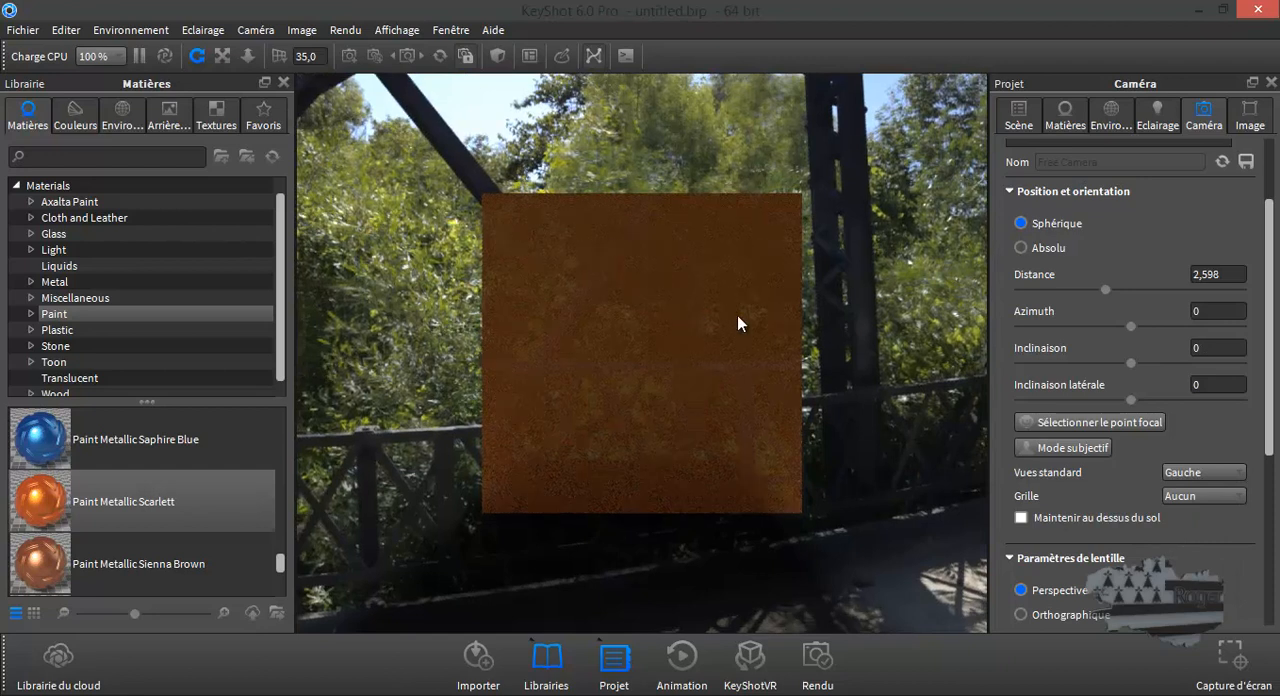
# - Add a second label to the cube's material from the image scene-de-vie-illuminee-village-de-noel_62822_1.jpg
pyautogui.click(1065, 118)
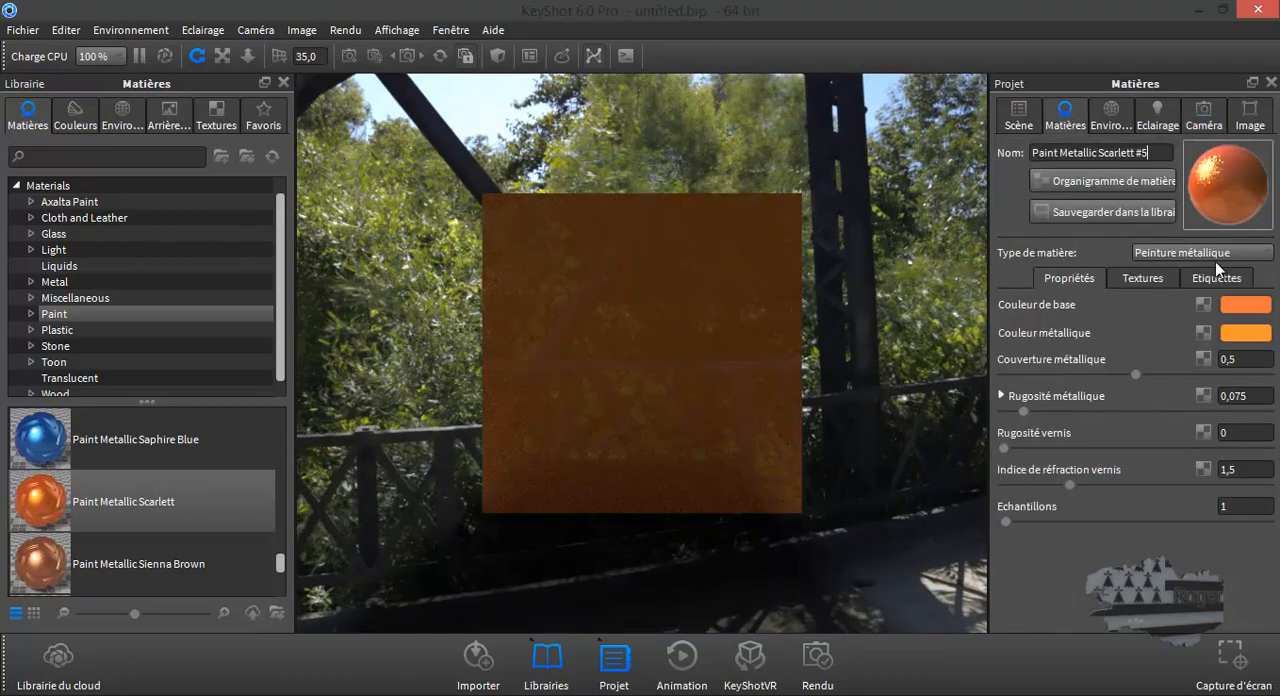
pyautogui.click(1214, 277)
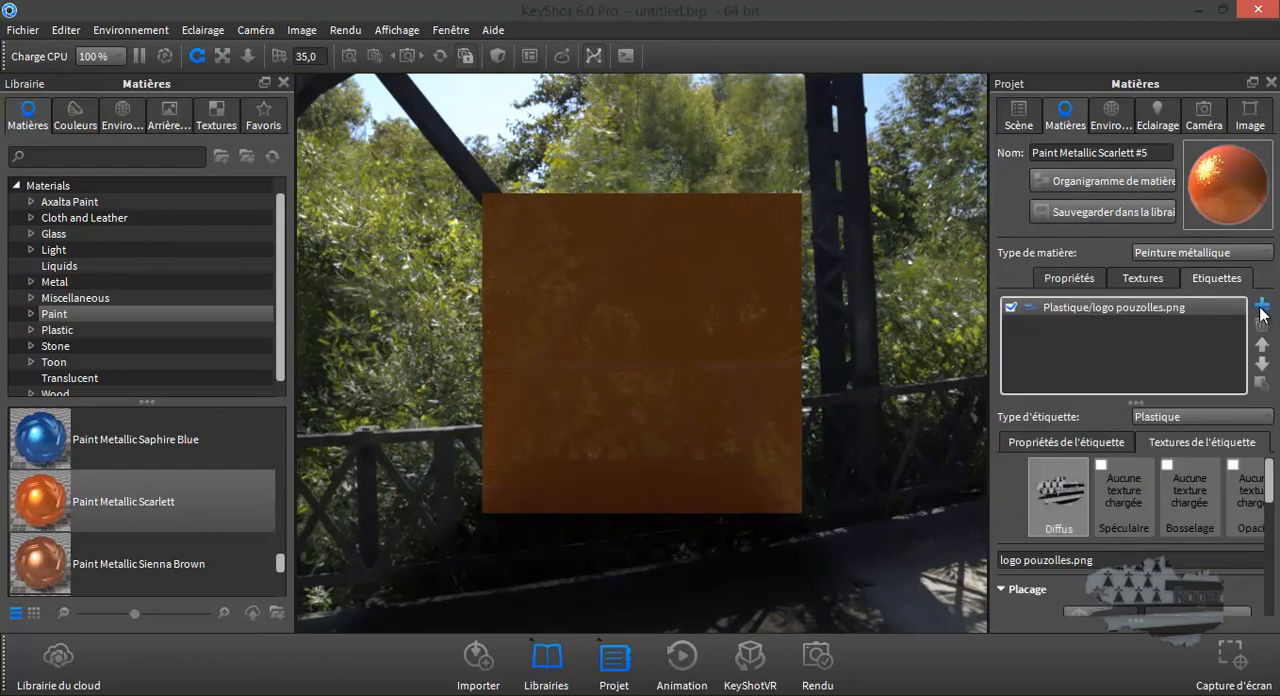
pyautogui.click(1261, 307)
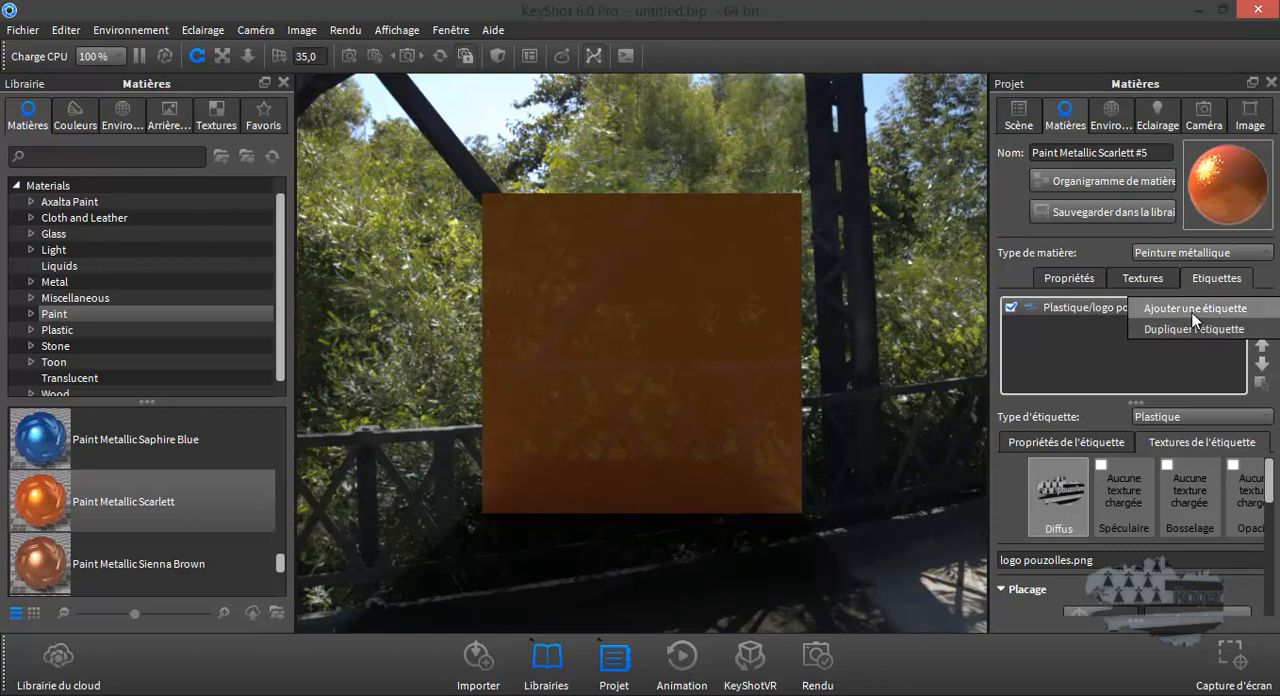
pyautogui.click(1192, 317)
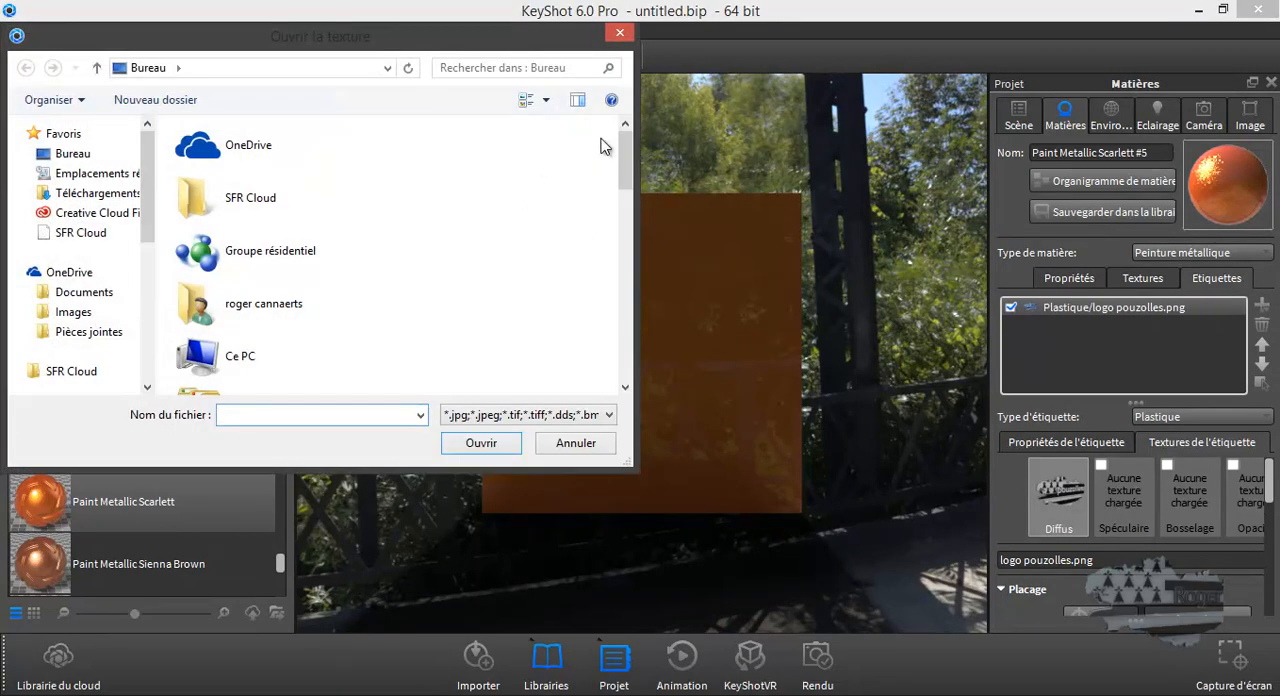
pyautogui.moveTo(625, 155); pyautogui.dragTo(630, 346)
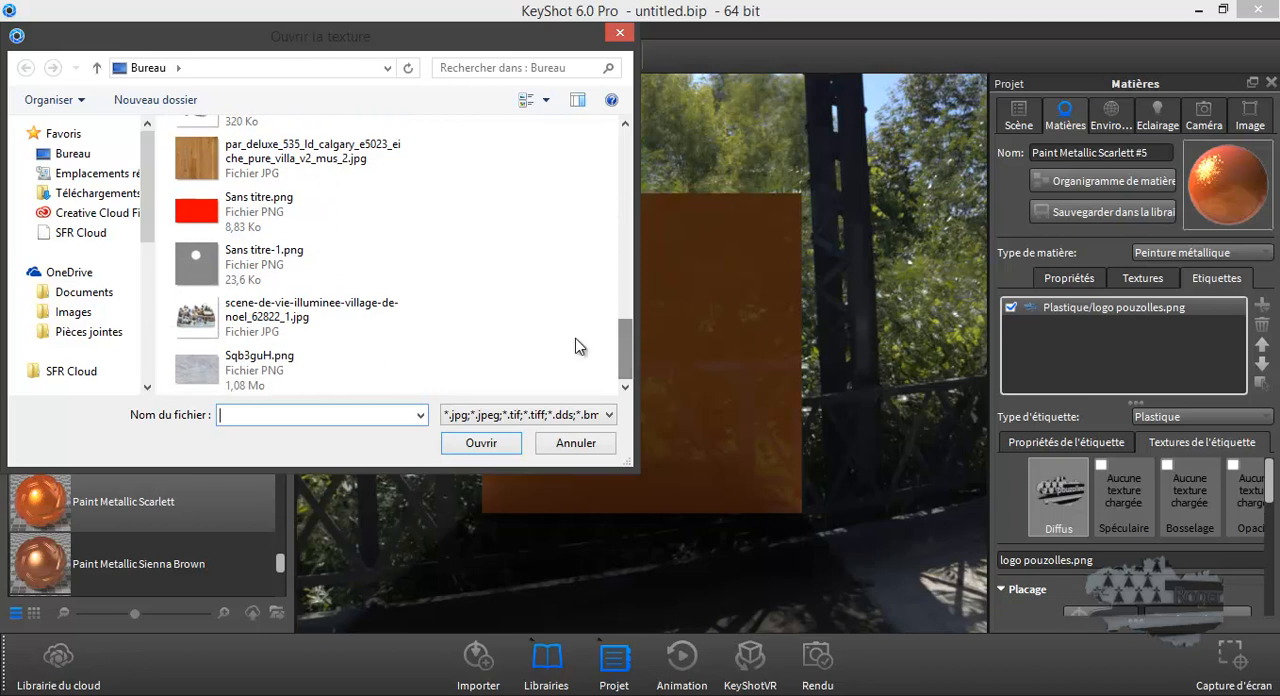
pyautogui.click(205, 329)
pyautogui.click(502, 446)
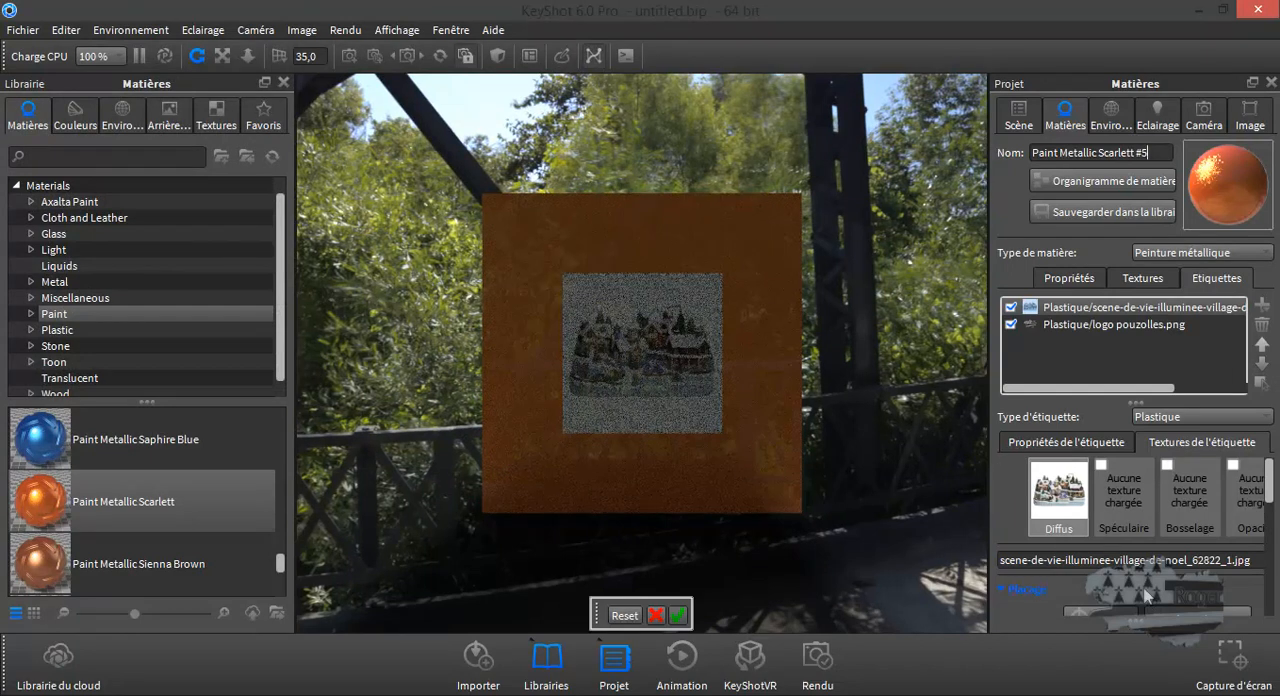
# - Scale the village label up to cover most of the left face, validate its placement, and inspect it at an angle
pyautogui.scroll(-3, 1147, 600)
pyautogui.moveTo(1163, 517); pyautogui.dragTo(1270, 530)
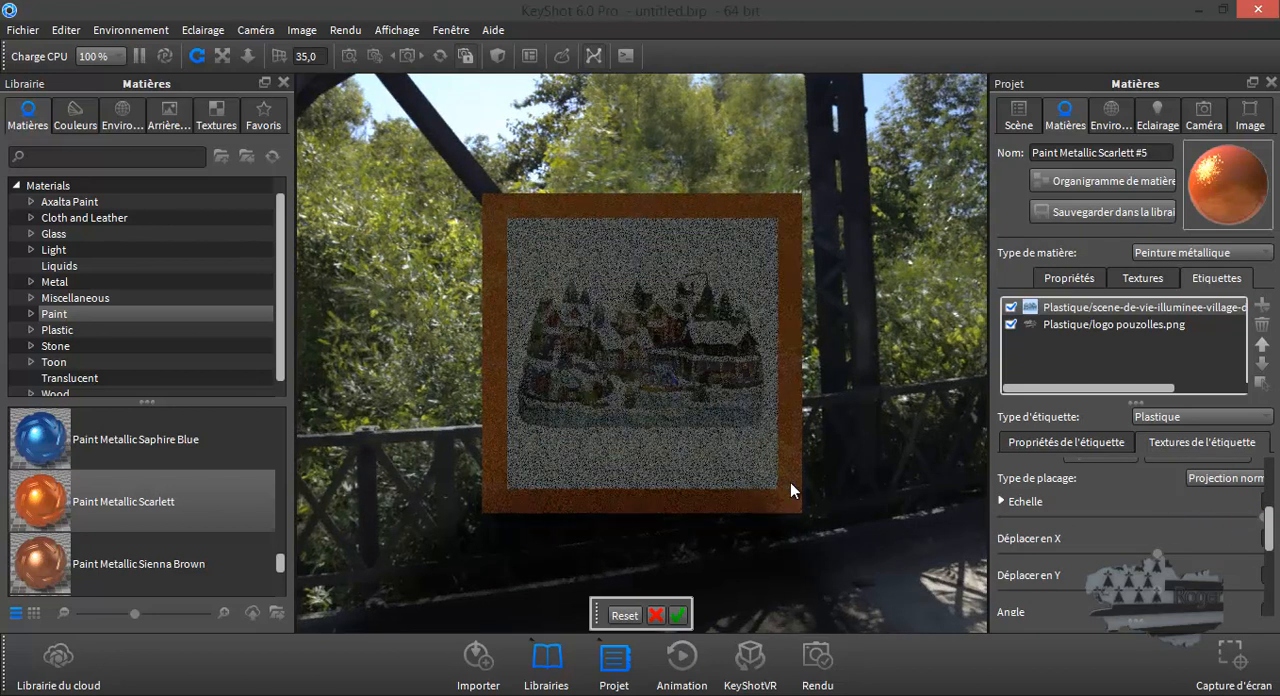
pyautogui.click(677, 615)
pyautogui.moveTo(725, 512); pyautogui.dragTo(800, 507)
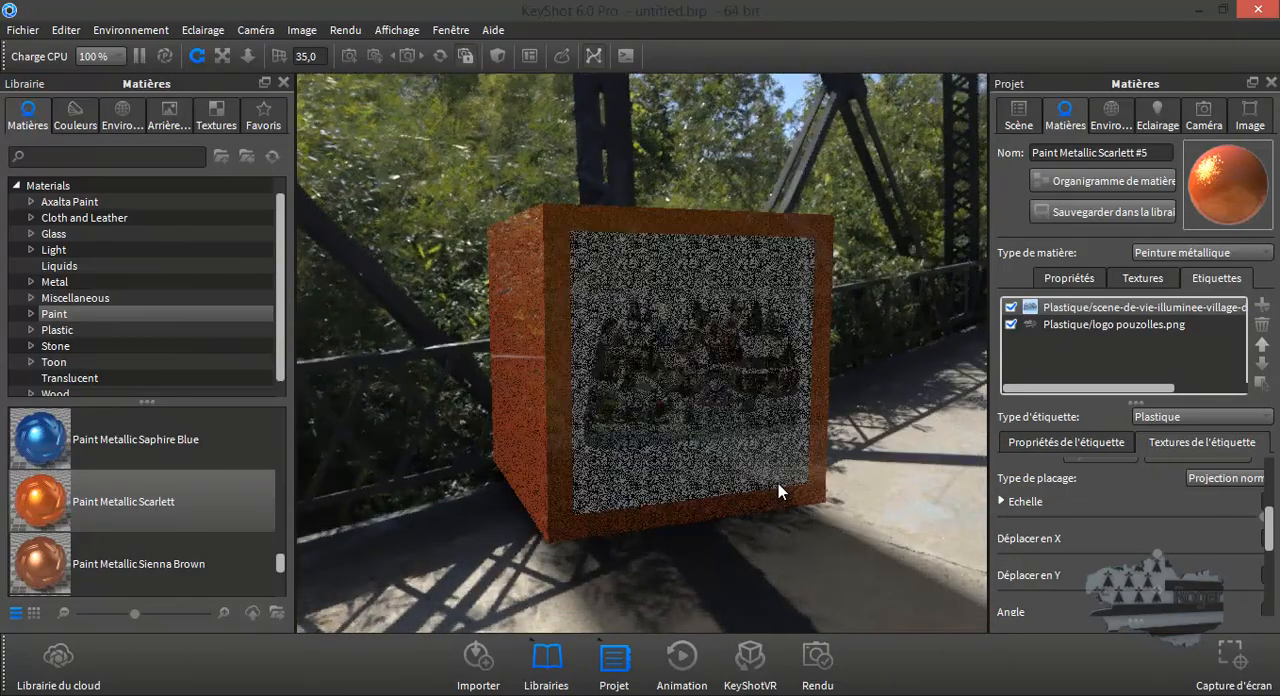
pyautogui.scroll(-2, 778, 484)
pyautogui.scroll(4, 778, 484)
pyautogui.scroll(2, 778, 484)
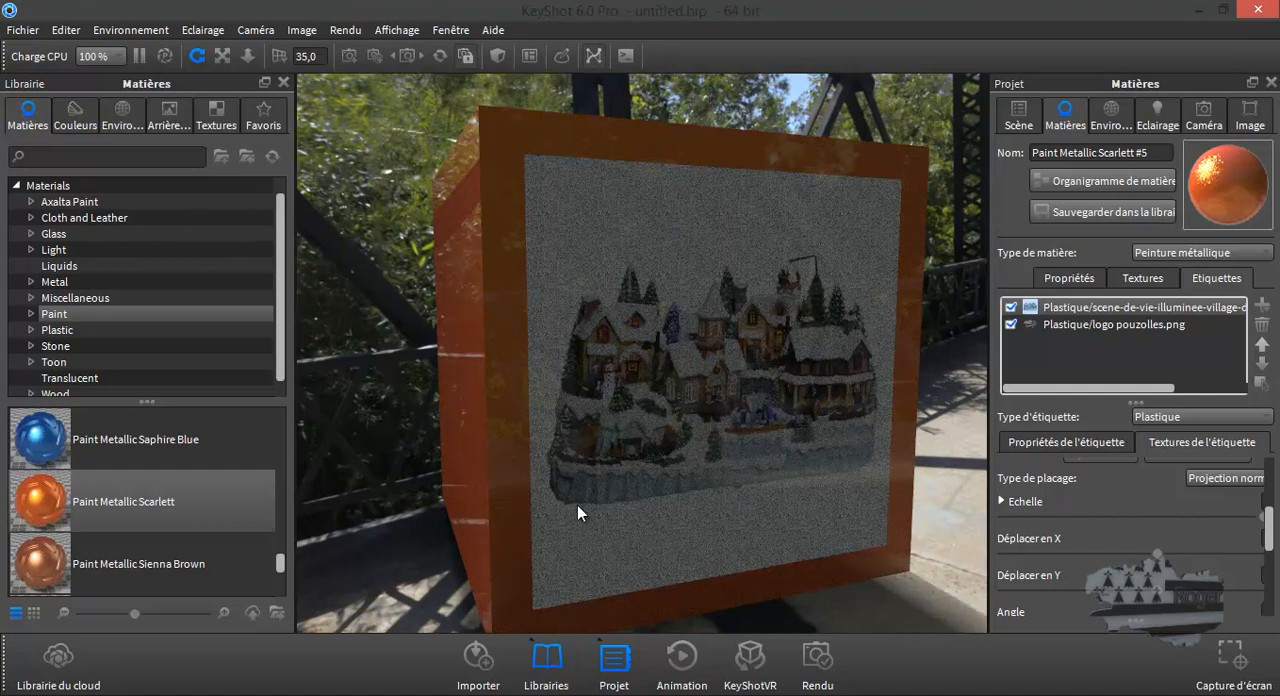
# - Check the village label on the opposite face of the cube and disable the 2 côtés option for that label
pyautogui.moveTo(748, 486); pyautogui.dragTo(550, 466)
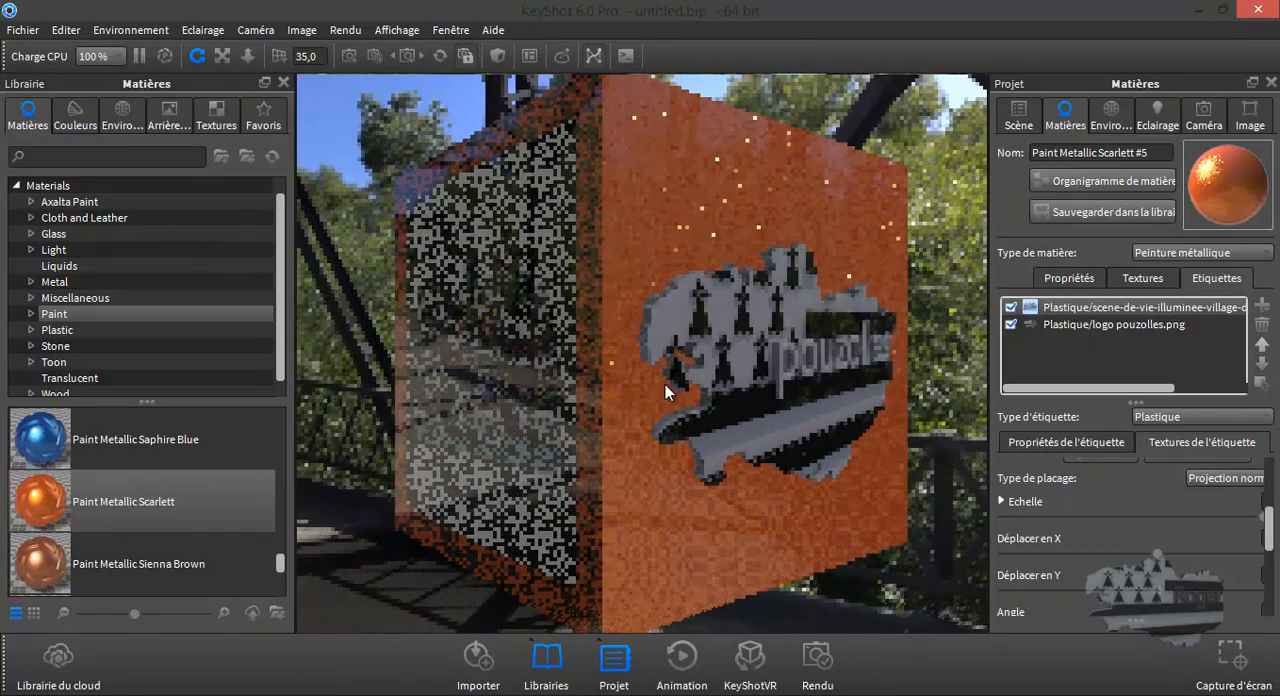
pyautogui.moveTo(557, 354); pyautogui.dragTo(815, 362)
pyautogui.moveTo(722, 369); pyautogui.dragTo(417, 360)
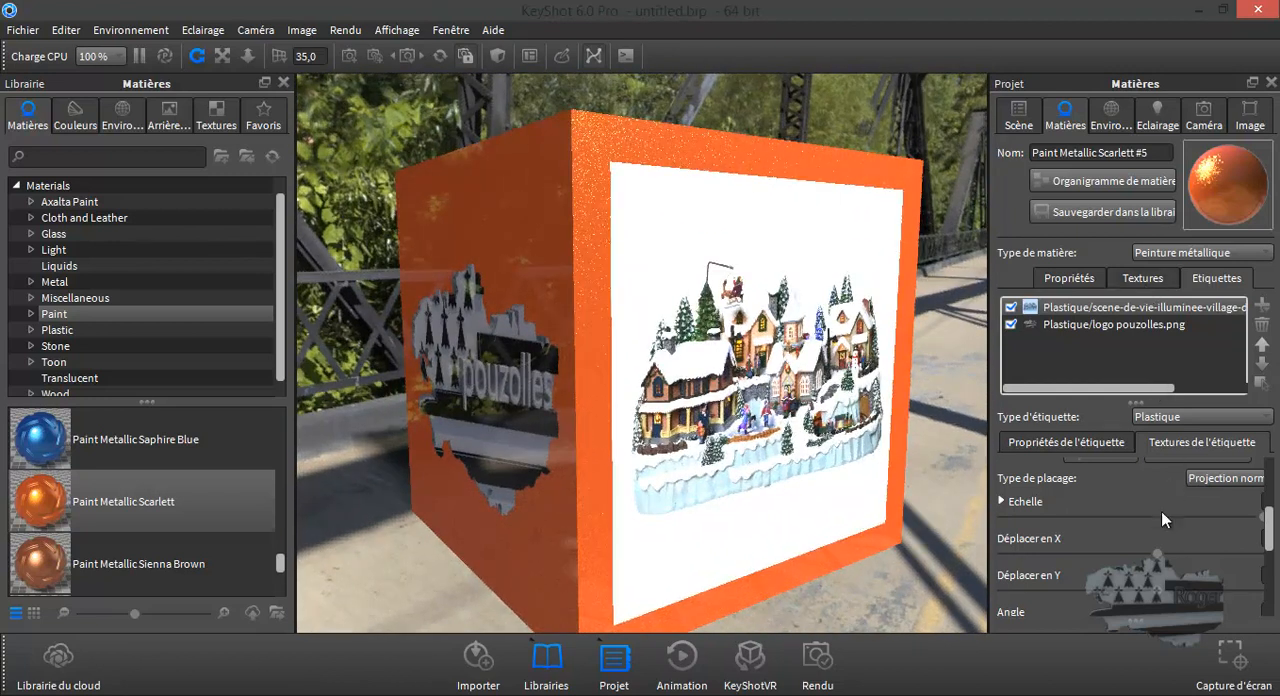
pyautogui.moveTo(1271, 528); pyautogui.dragTo(1270, 588)
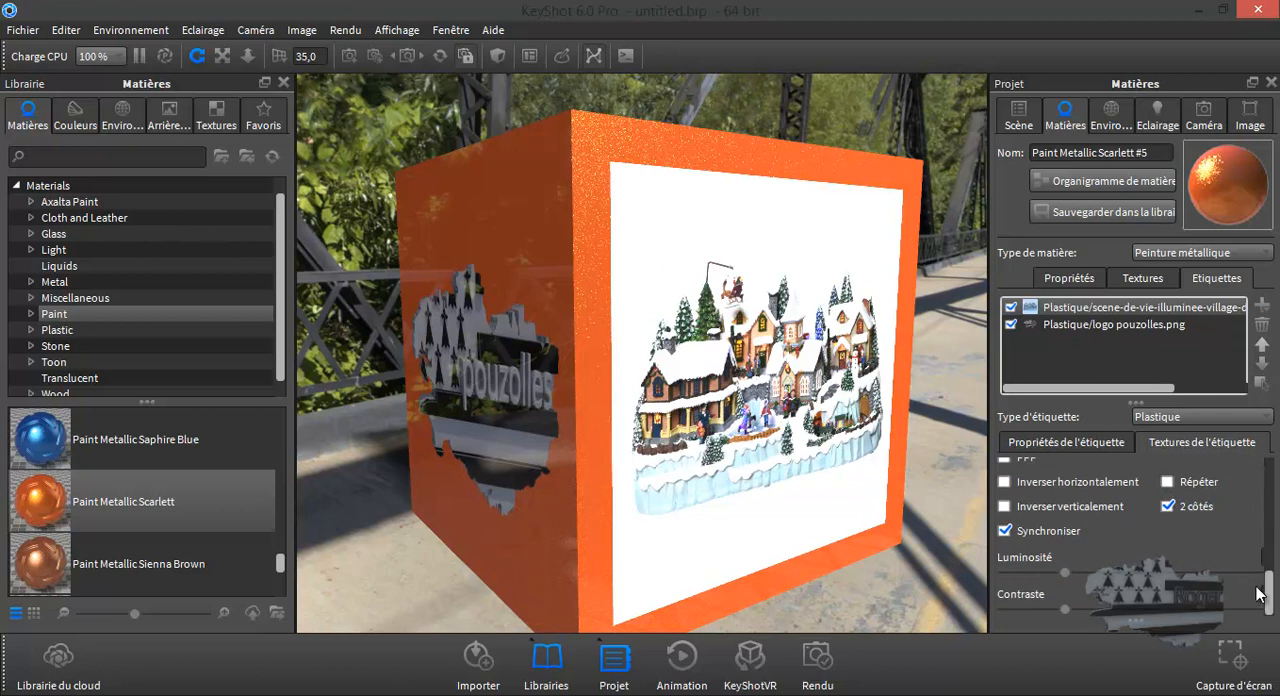
pyautogui.click(1169, 503)
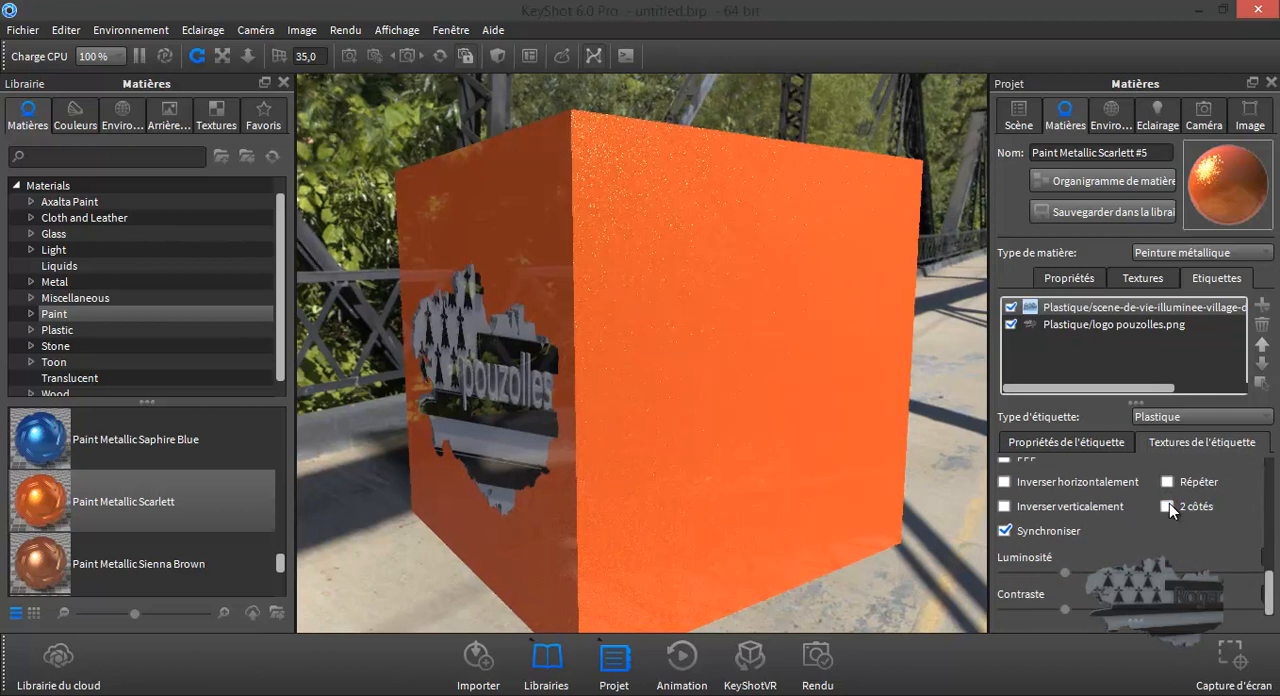
# - Try duplicating the logo pouzolles.png label, look for the copy on the cube's faces, and delete the duplicate
pyautogui.click(1108, 326)
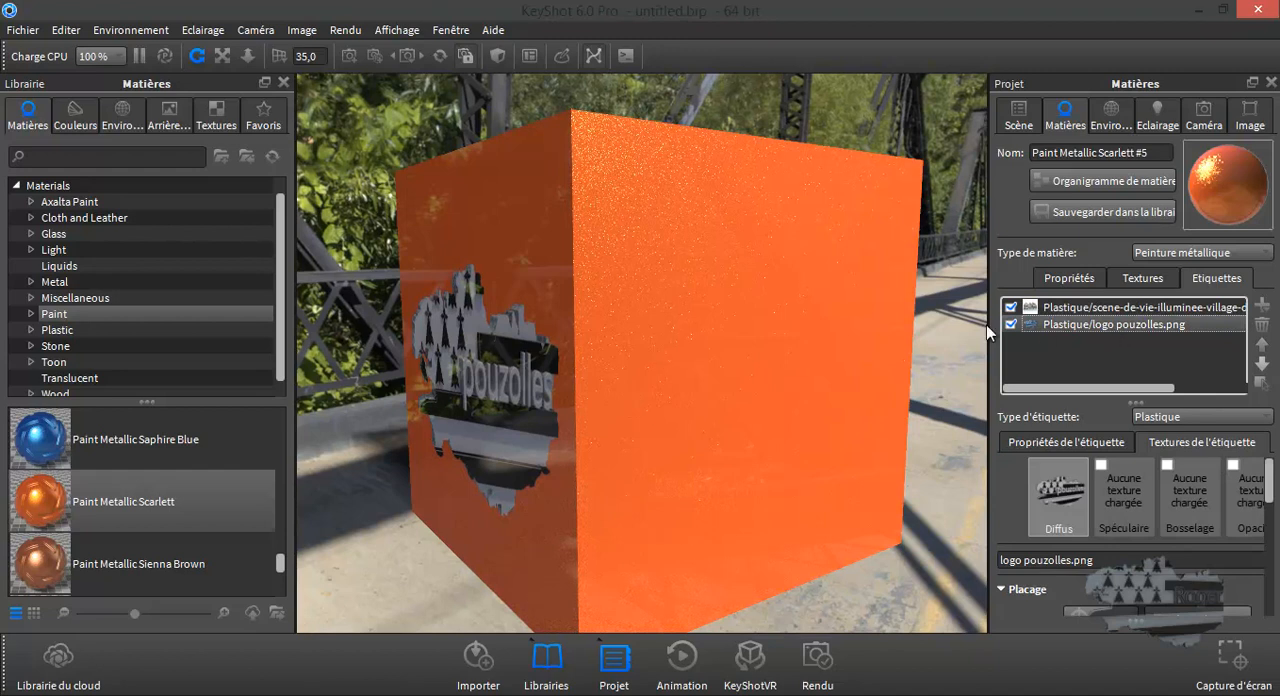
pyautogui.click(1264, 306)
pyautogui.click(1218, 330)
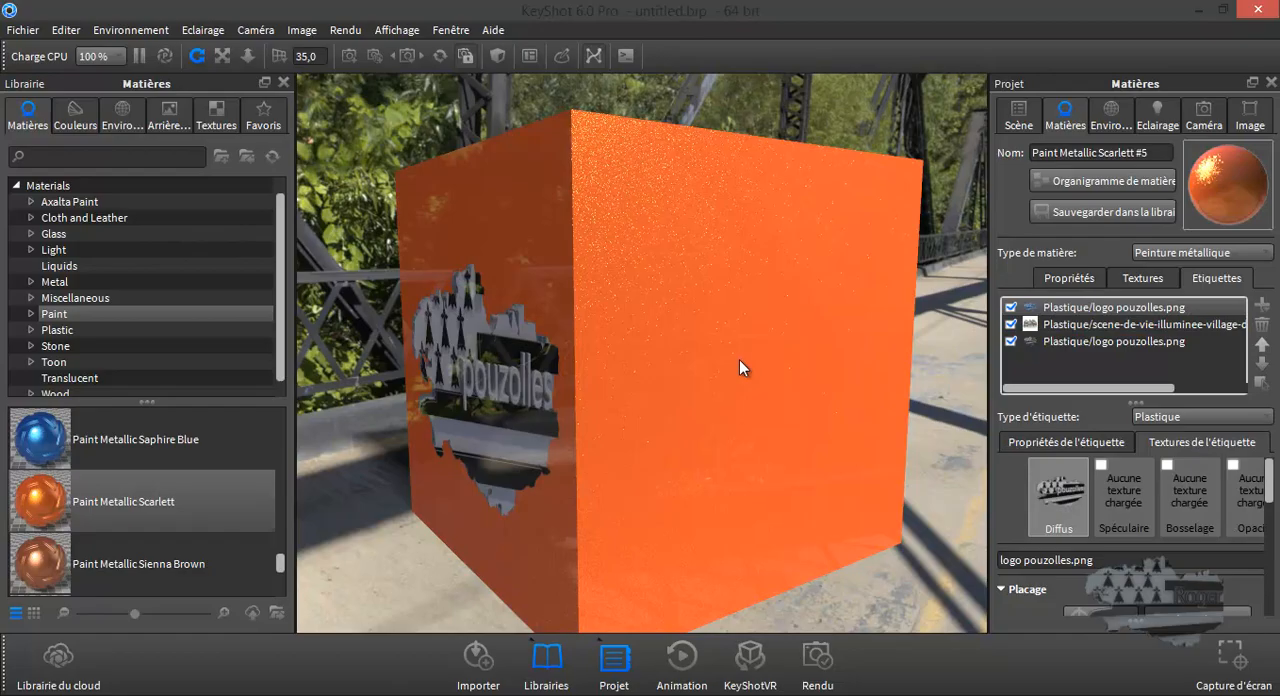
pyautogui.moveTo(804, 407); pyautogui.dragTo(809, 452)
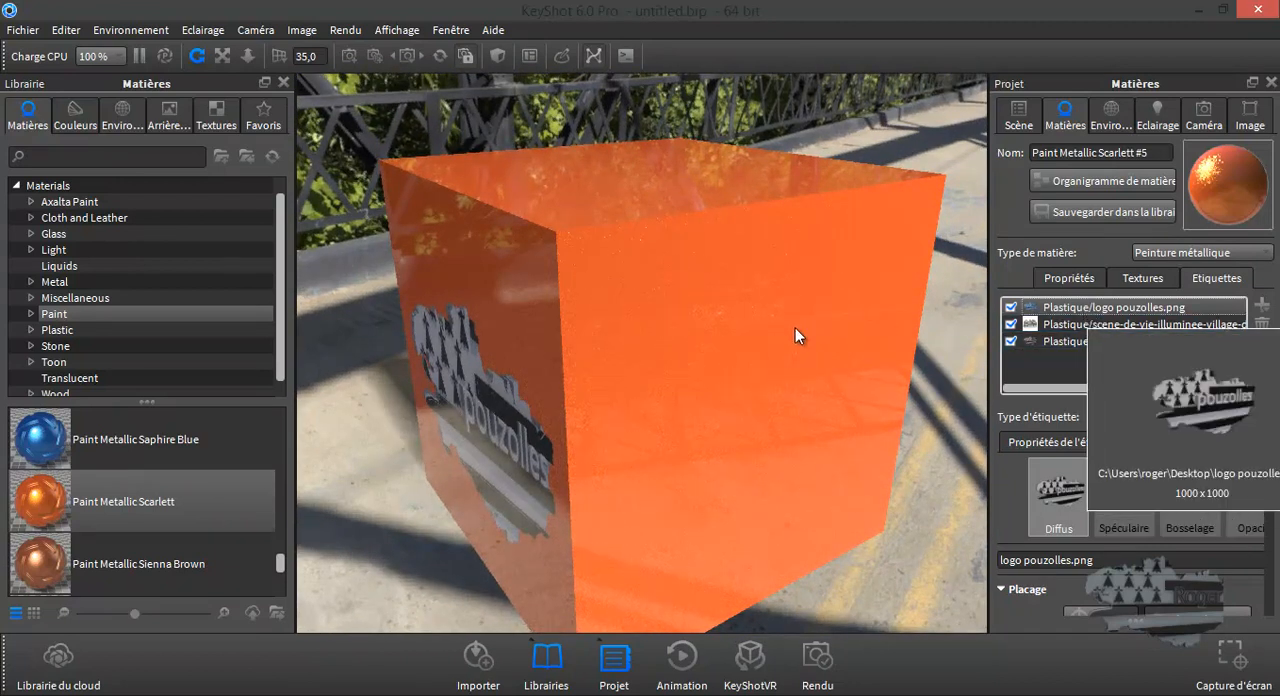
pyautogui.moveTo(780, 339); pyautogui.dragTo(430, 360)
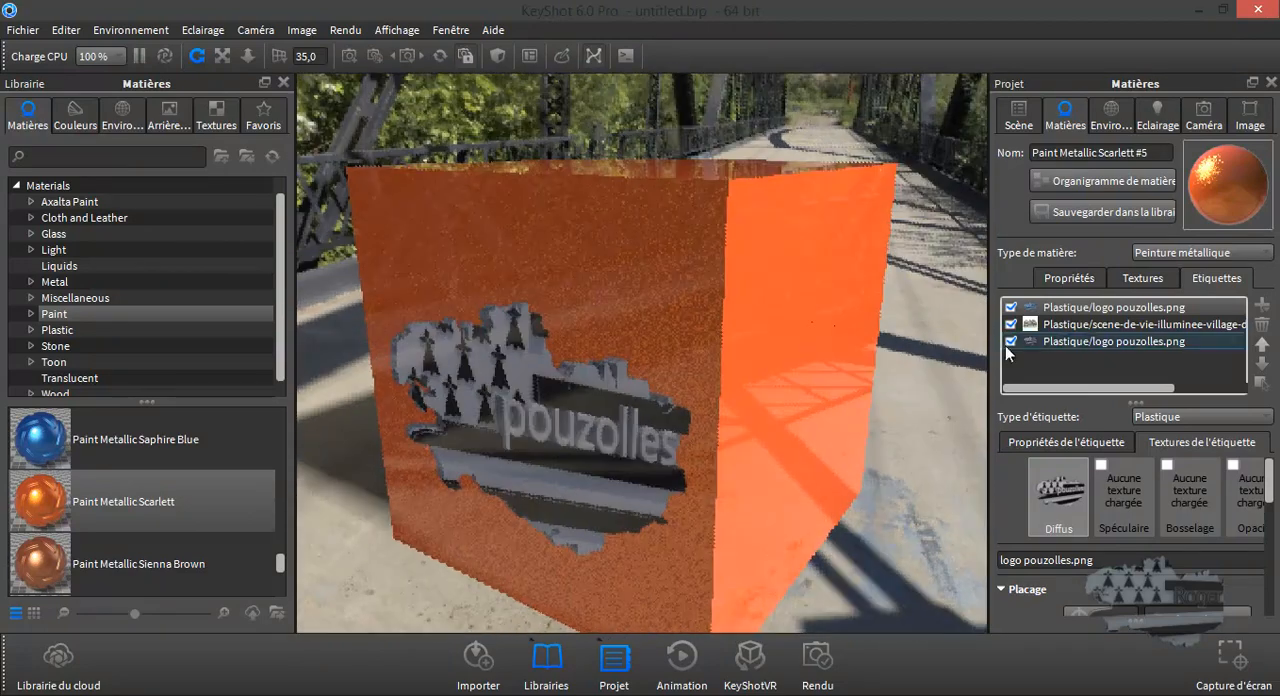
pyautogui.click(1109, 307)
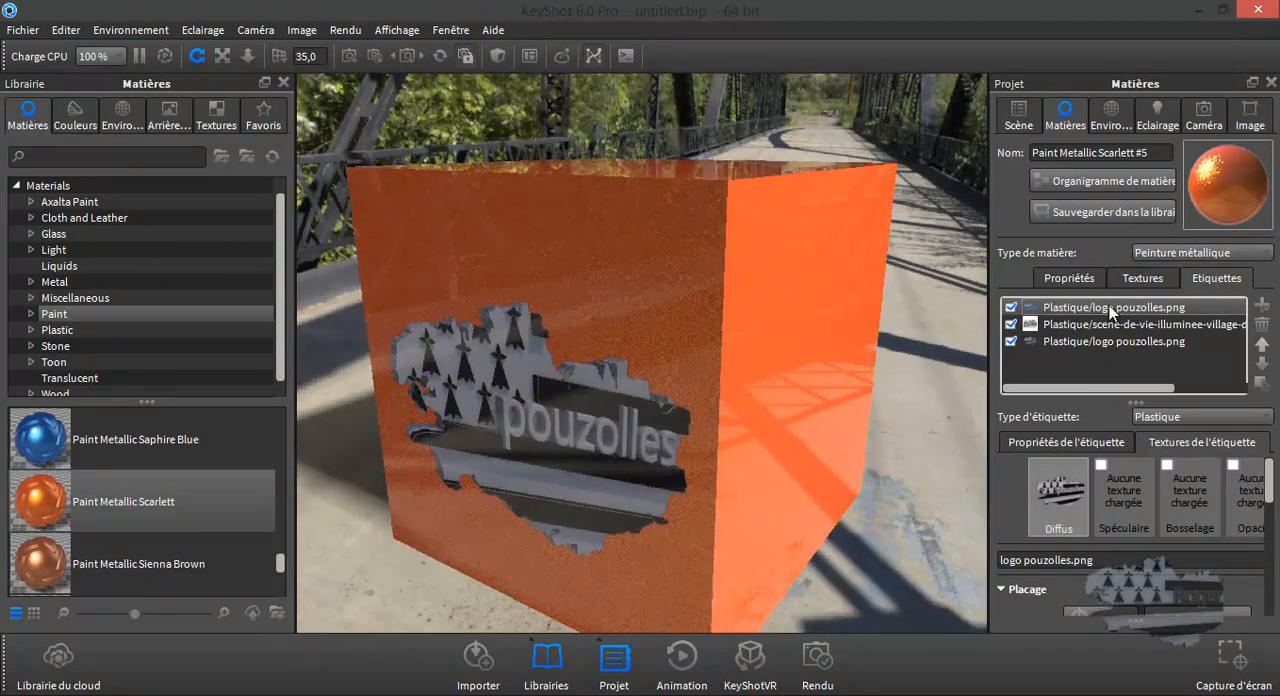
pyautogui.click(1262, 326)
# - Duplicate the pouzolles logo label again from an unlabelled face and inspect the logo face
pyautogui.moveTo(806, 392); pyautogui.dragTo(603, 365)
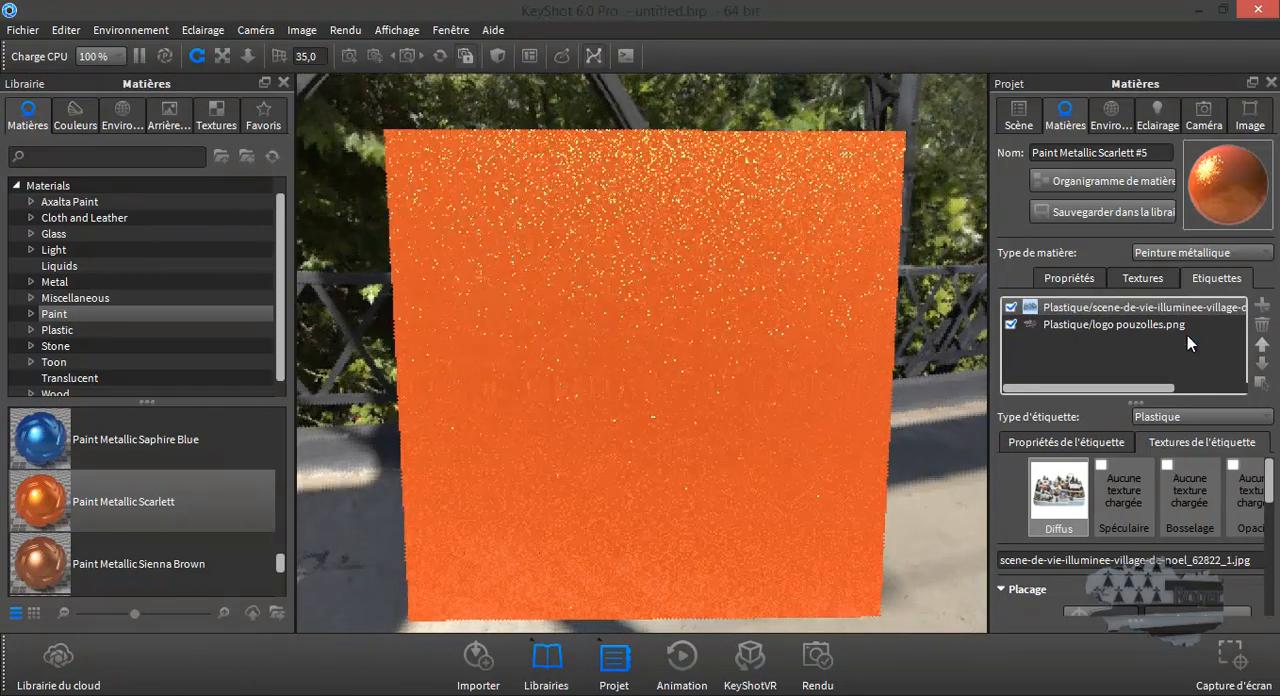
pyautogui.click(1150, 323)
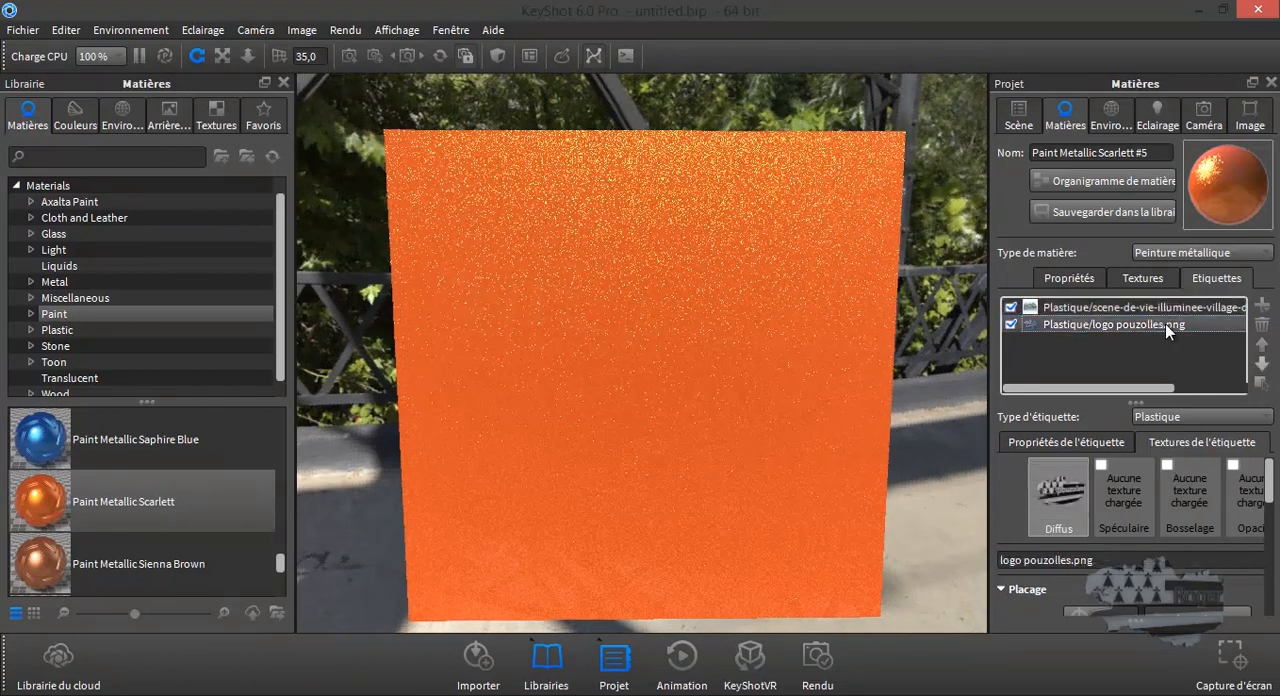
pyautogui.click(1263, 306)
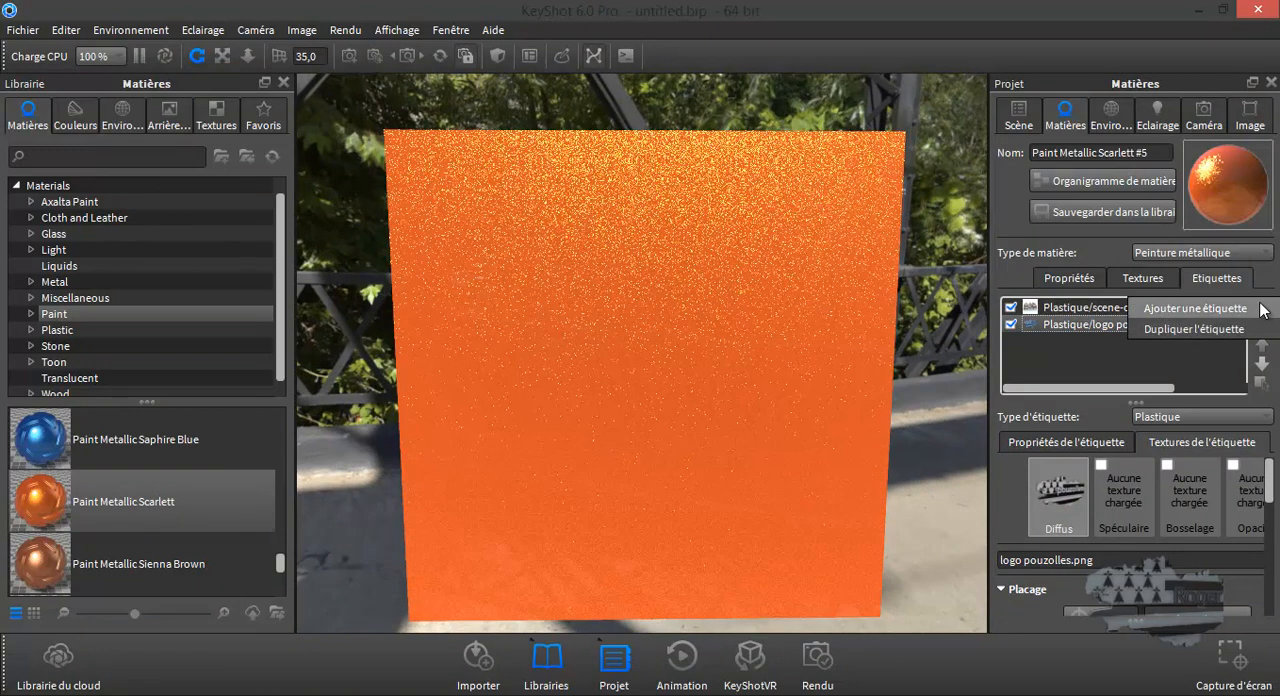
pyautogui.click(1203, 329)
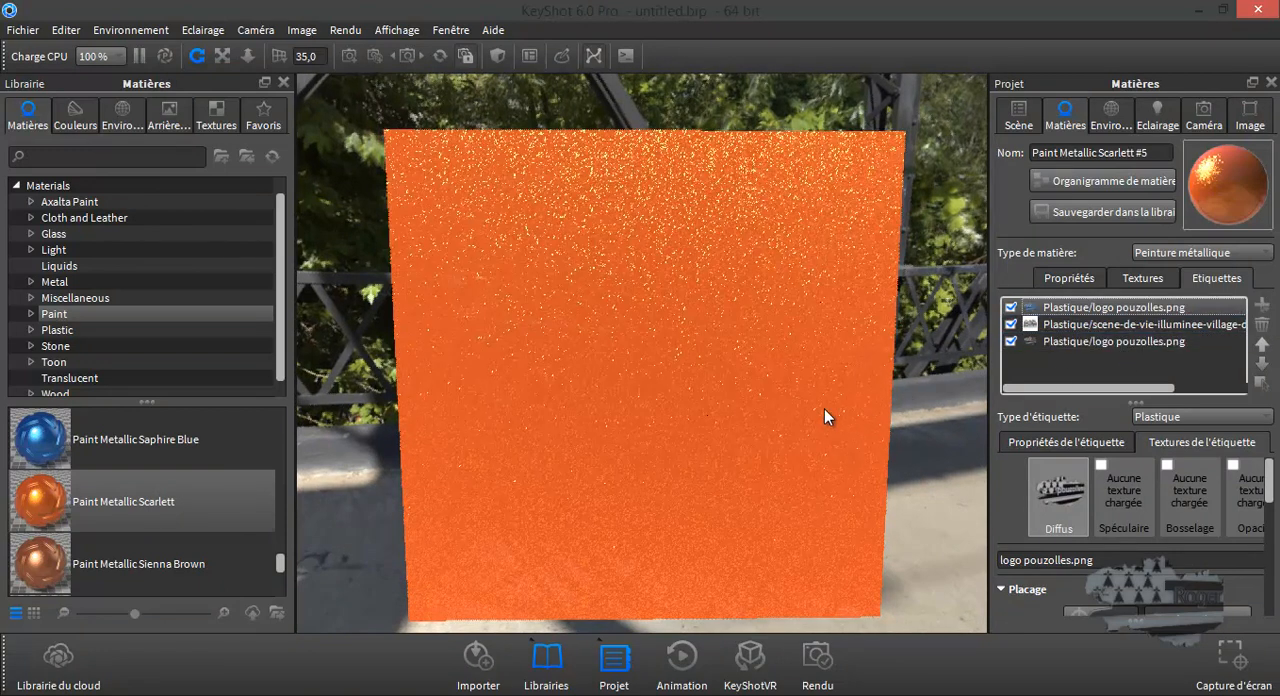
pyautogui.moveTo(746, 407); pyautogui.dragTo(580, 394)
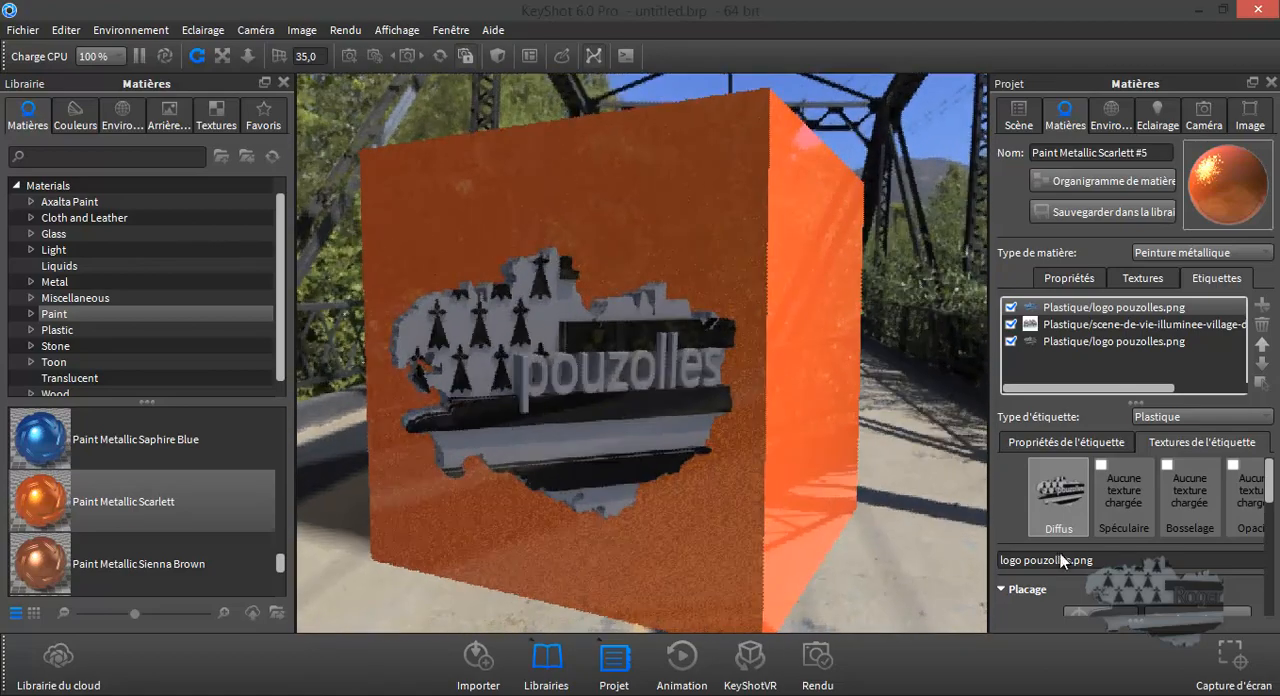
# - Try the Répéter option on the duplicated logo label, check the cube's other faces, and remove the duplicate
pyautogui.scroll(-1, 1085, 553)
pyautogui.scroll(-4, 1113, 561)
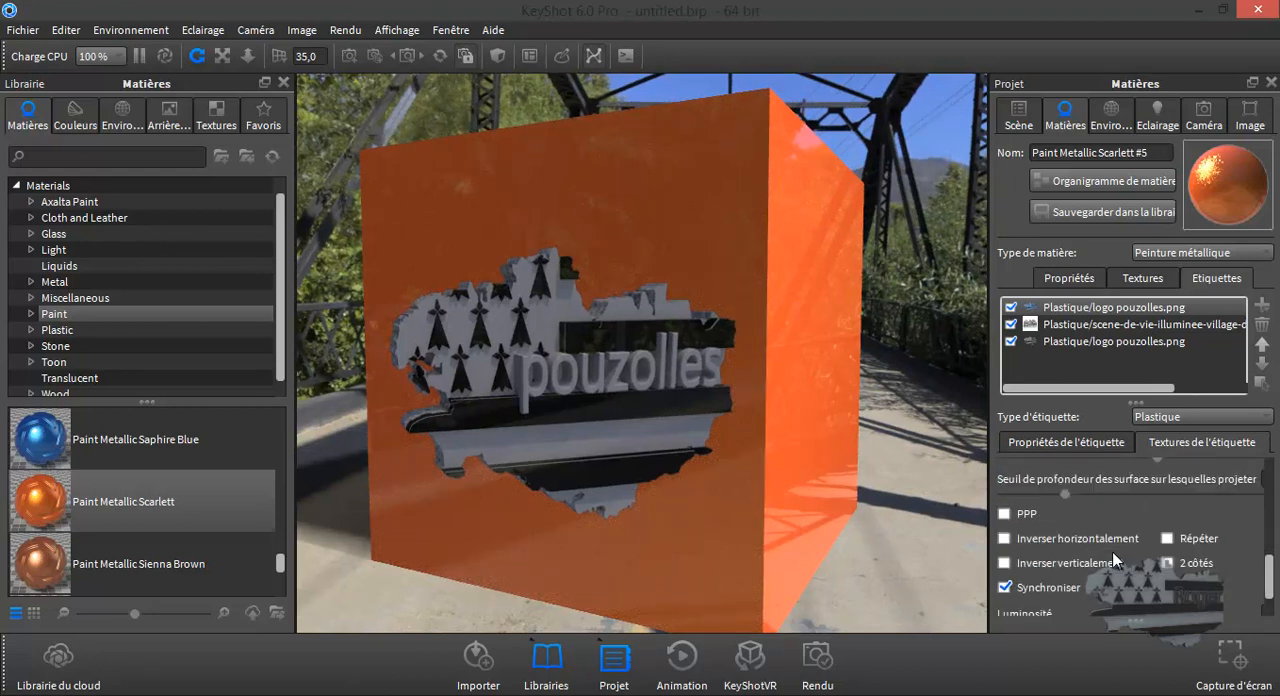
pyautogui.click(1167, 538)
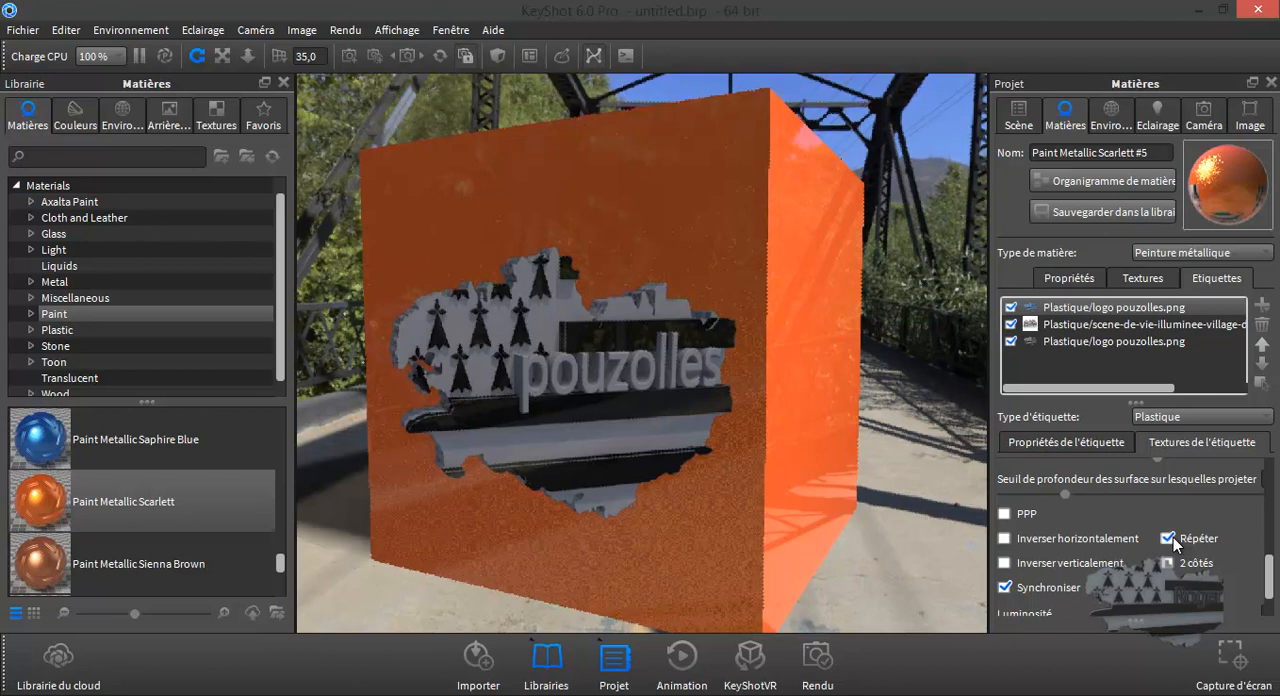
pyautogui.moveTo(825, 505); pyautogui.dragTo(1118, 501)
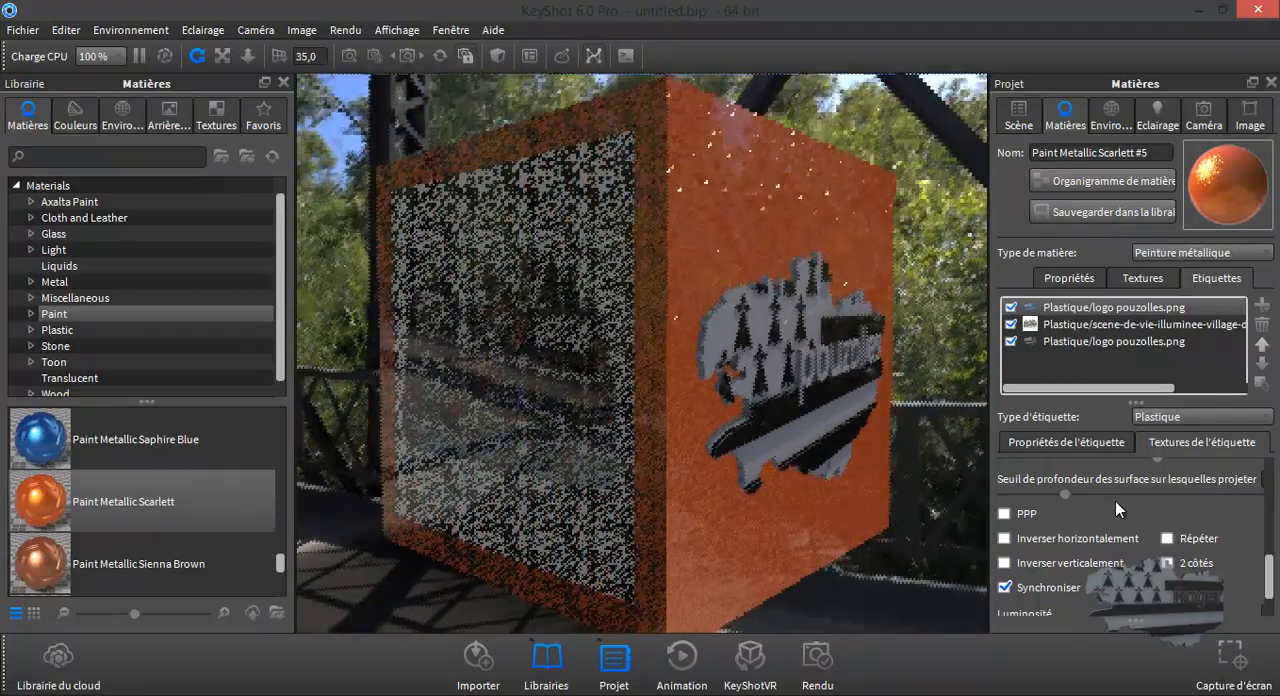
pyautogui.moveTo(641, 478)
pyautogui.mouseDown()
pyautogui.moveTo(775, 466)
pyautogui.moveTo(875, 313)
pyautogui.moveTo(858, 334)
pyautogui.moveTo(808, 598)
pyautogui.moveTo(571, 503)
pyautogui.moveTo(634, 466)
pyautogui.mouseUp()
pyautogui.moveTo(834, 397); pyautogui.dragTo(483, 397)
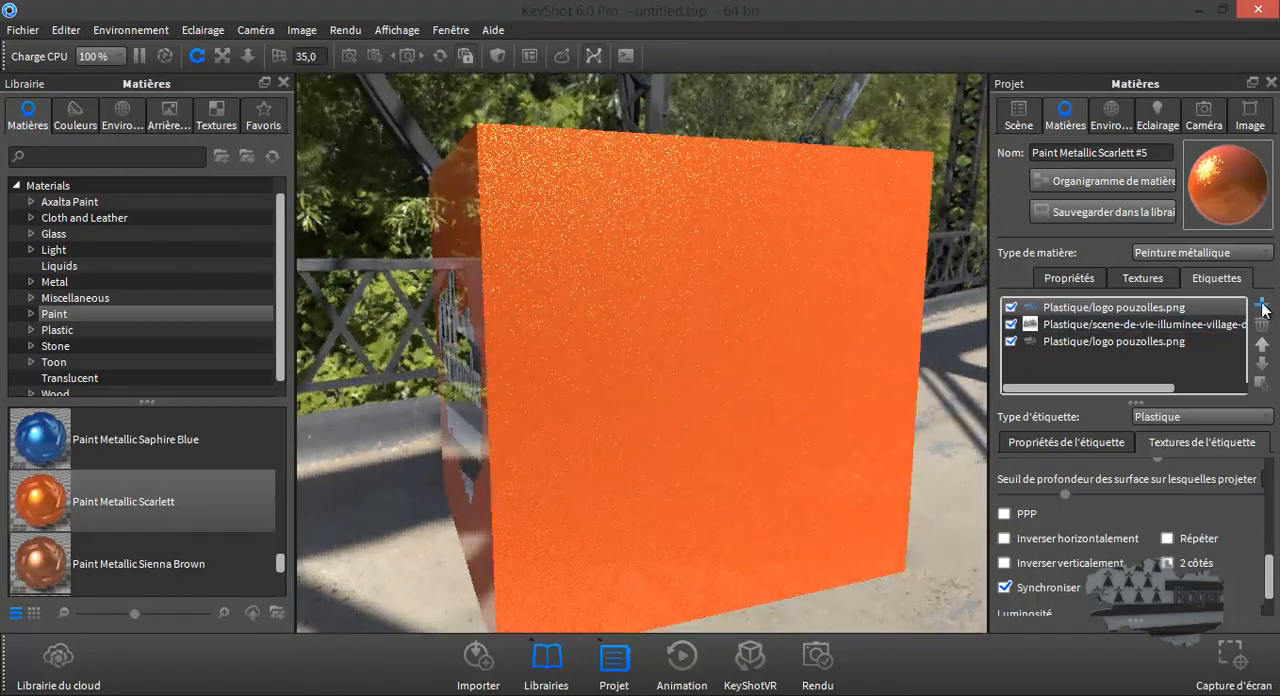
pyautogui.click(1263, 326)
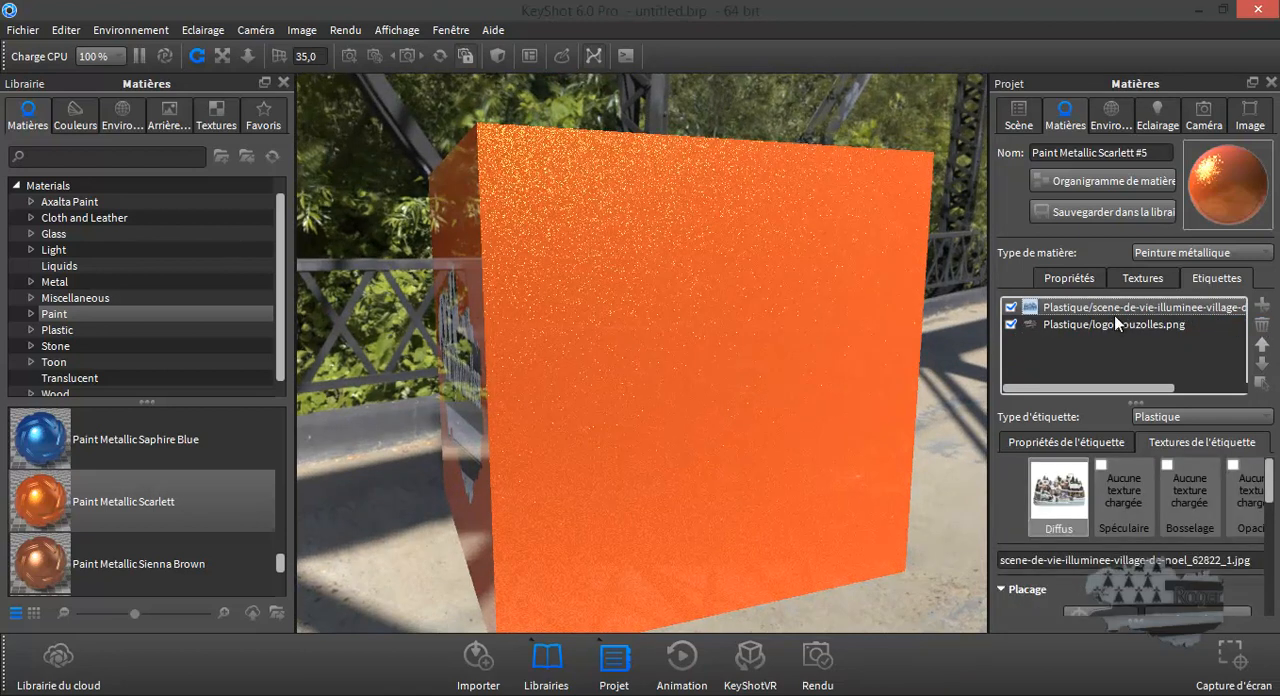
# - Set the camera to the standard view Face so it looks straight at the cube's logo side
pyautogui.moveTo(650, 307); pyautogui.dragTo(905, 324)
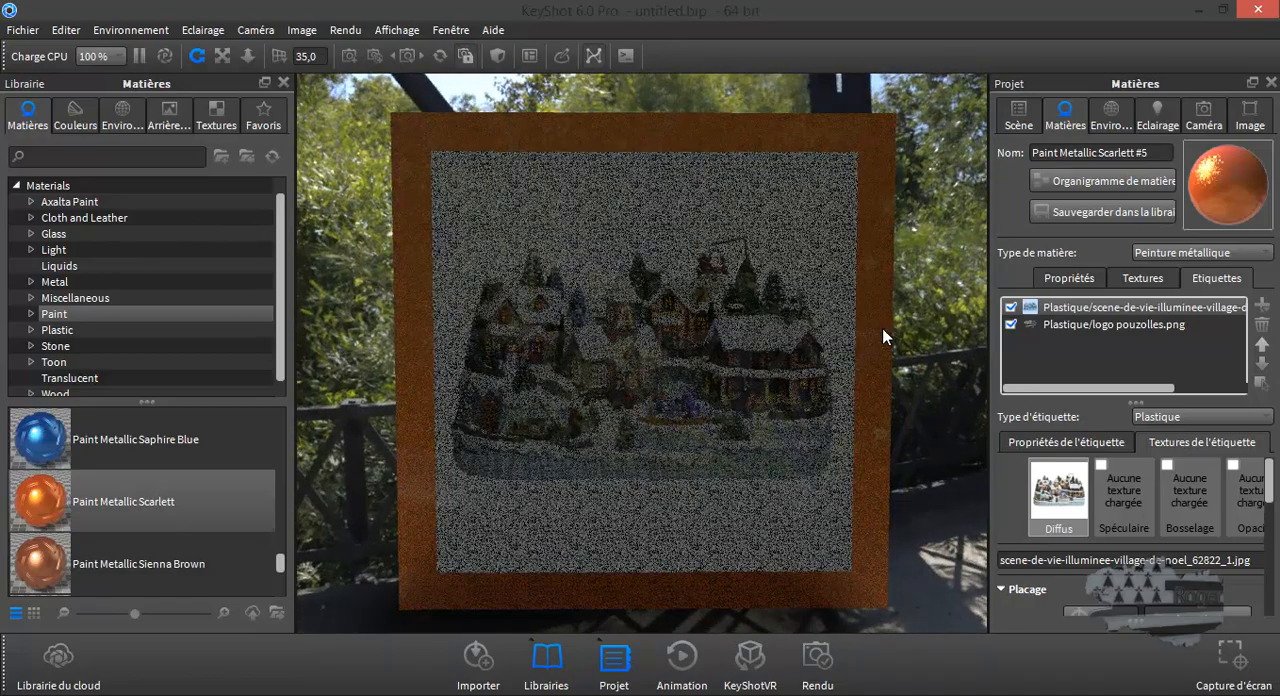
pyautogui.moveTo(883, 337); pyautogui.dragTo(580, 336)
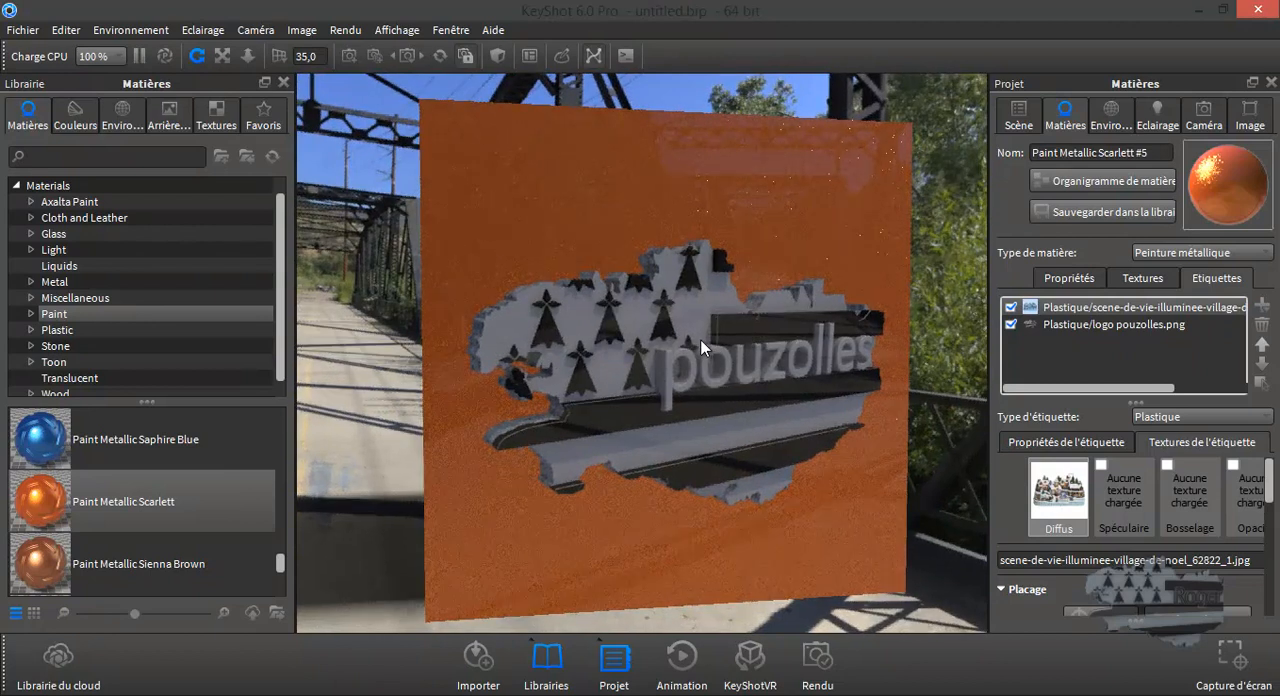
pyautogui.moveTo(708, 349); pyautogui.dragTo(729, 362)
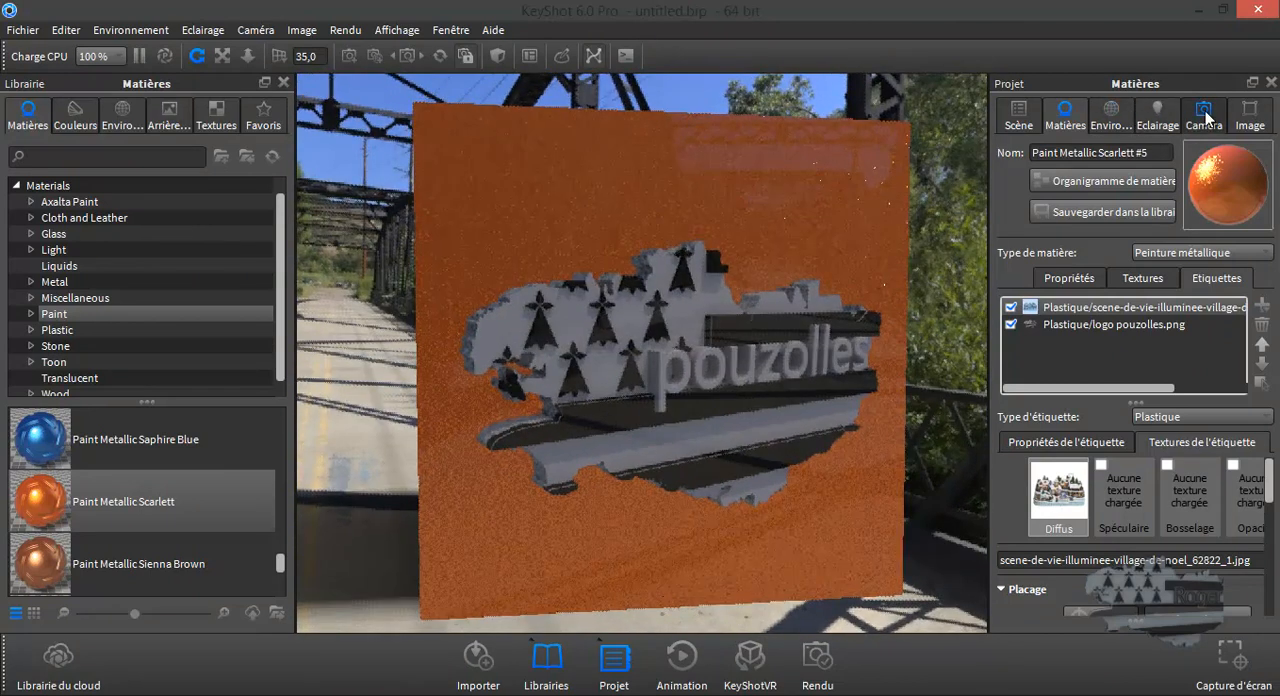
pyautogui.click(1204, 114)
pyautogui.click(1192, 468)
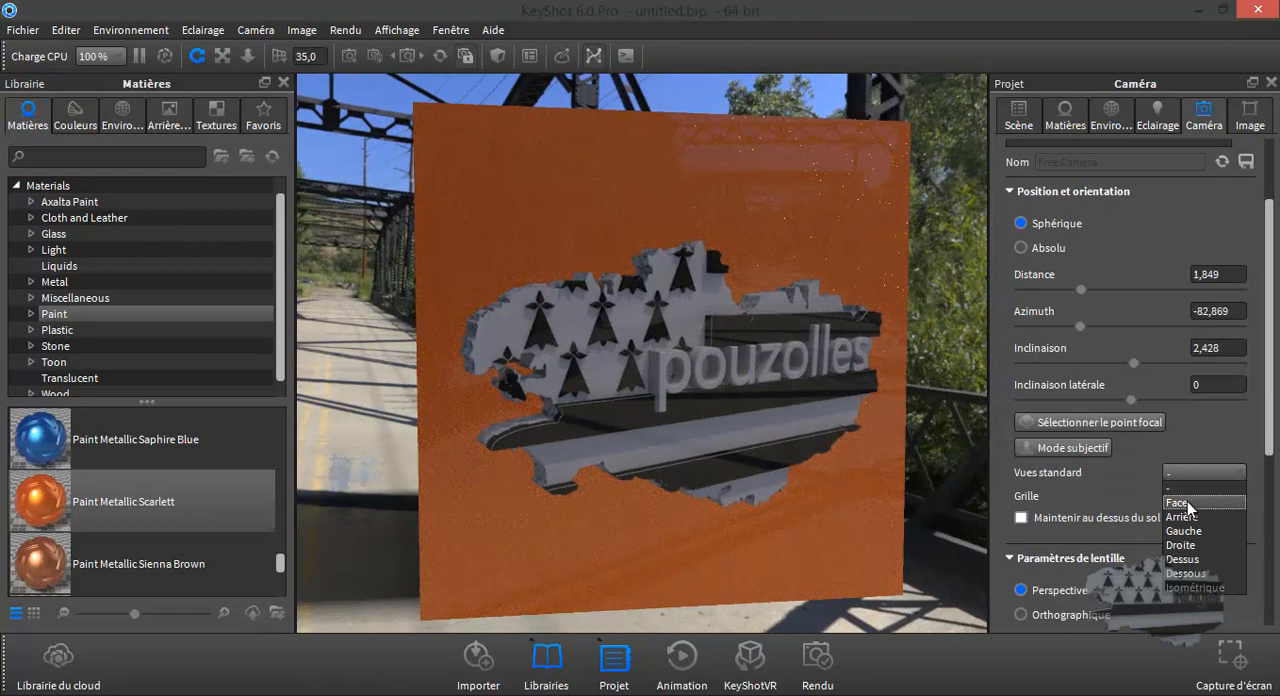
pyautogui.click(1186, 497)
pyautogui.scroll(3, 786, 401)
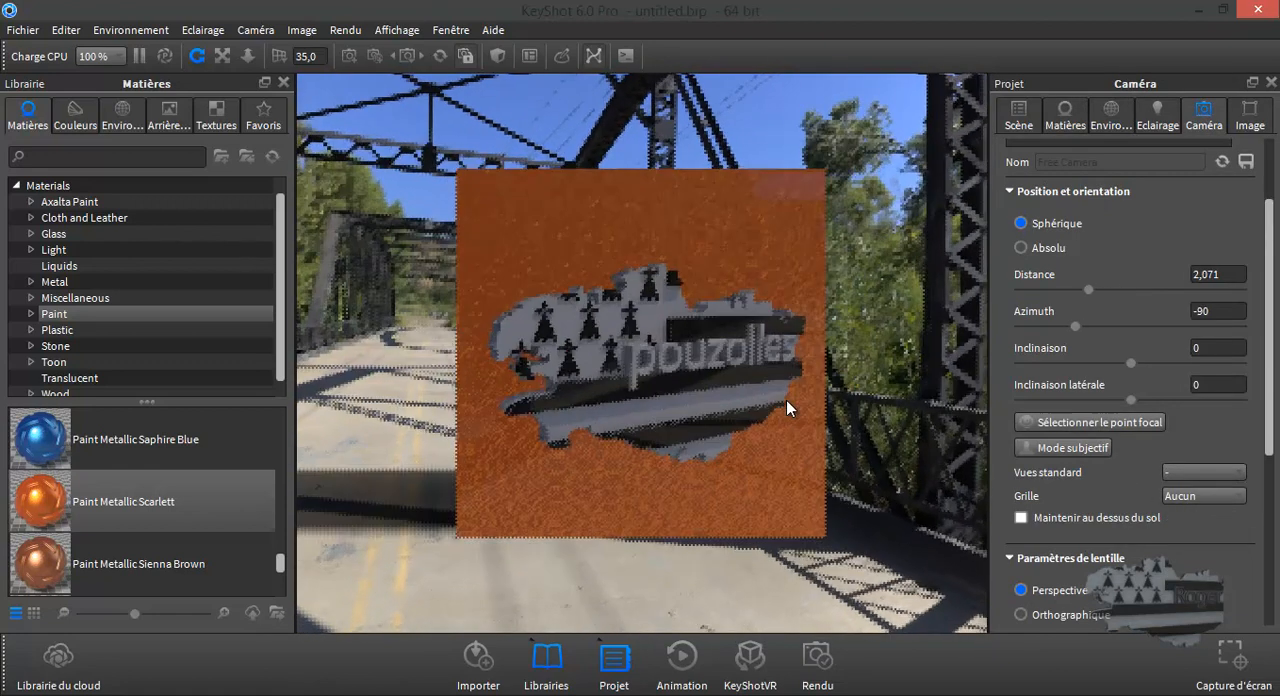
pyautogui.scroll(3, 786, 400)
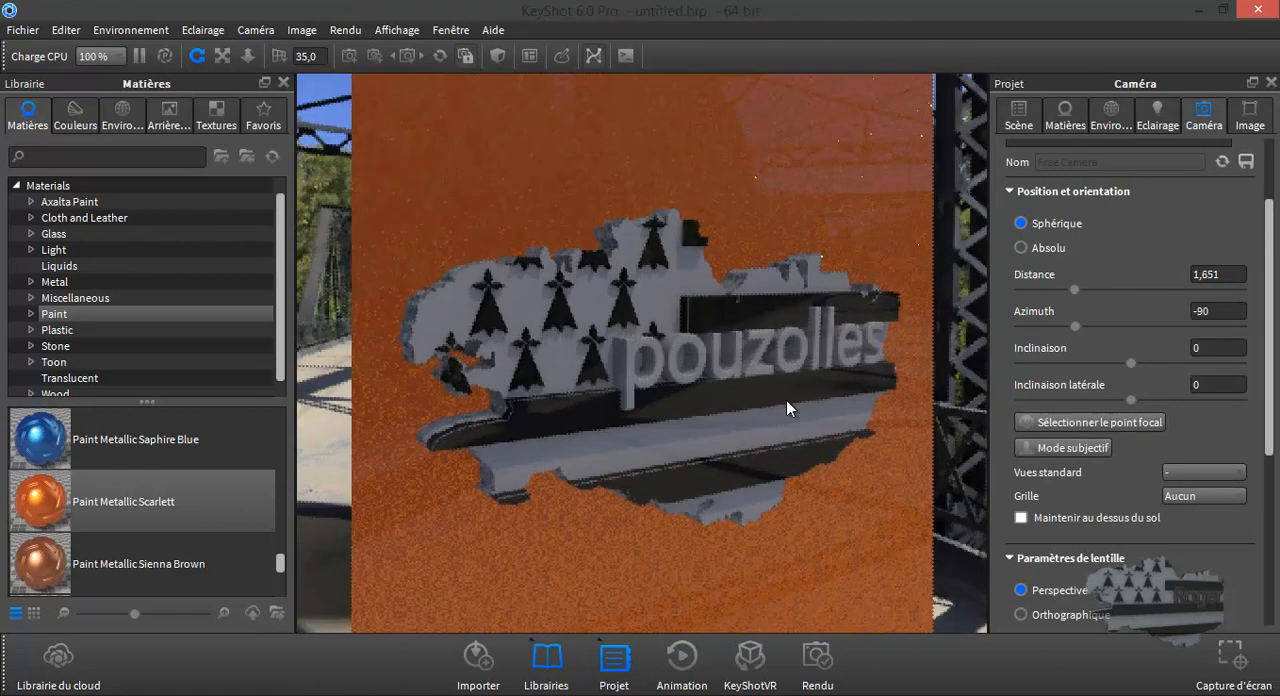
pyautogui.scroll(-2, 786, 400)
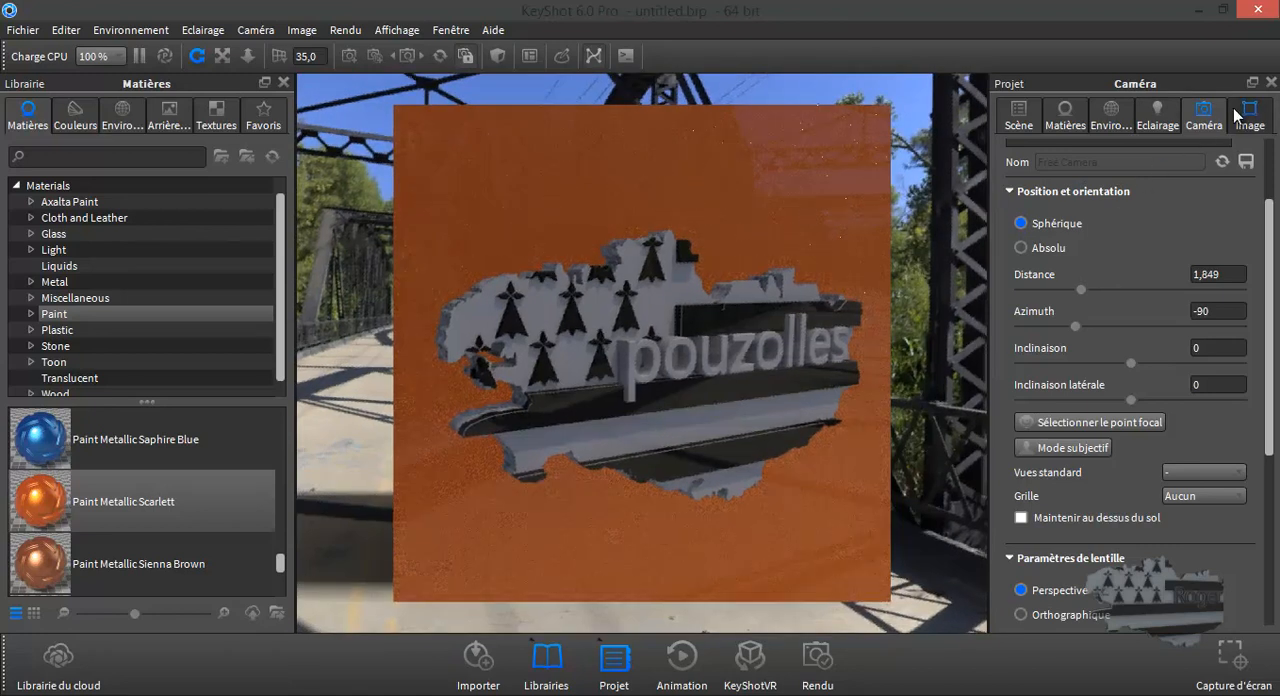
# - Add a label from scene-de-vie-illuminee-village-de-noel_62822_1.jpg on the logo face and scale it up to cover most of the logo
pyautogui.click(1068, 118)
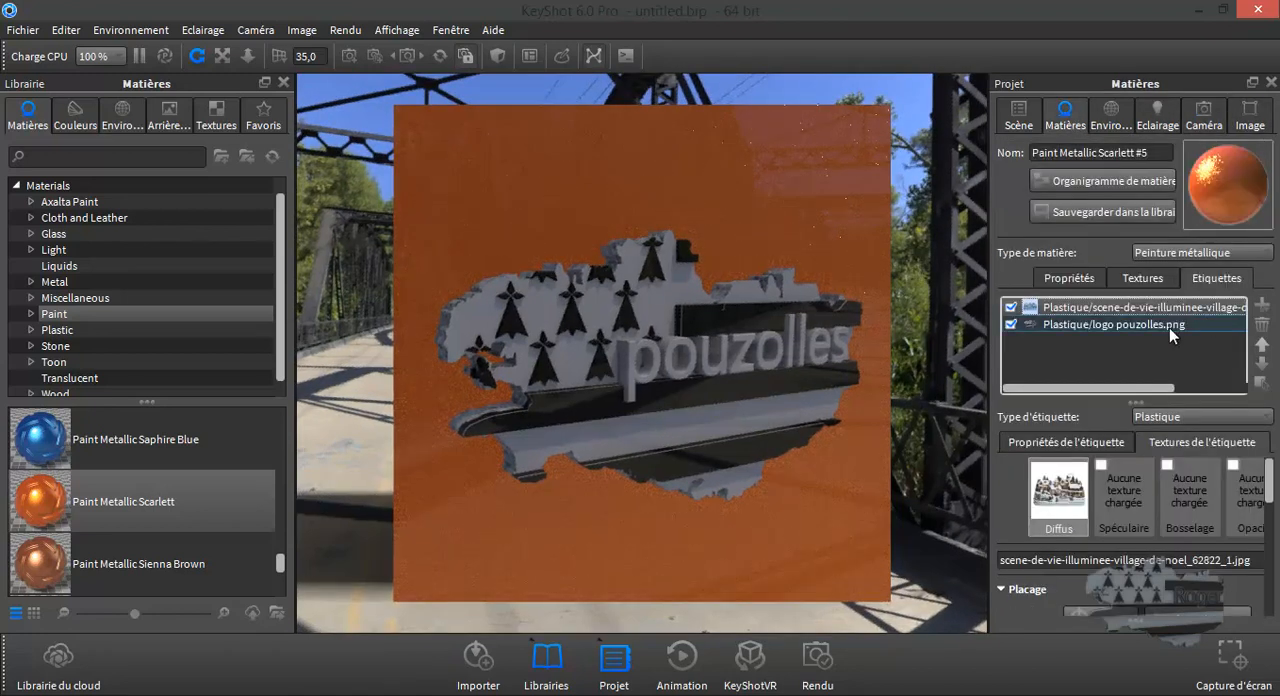
pyautogui.click(1262, 304)
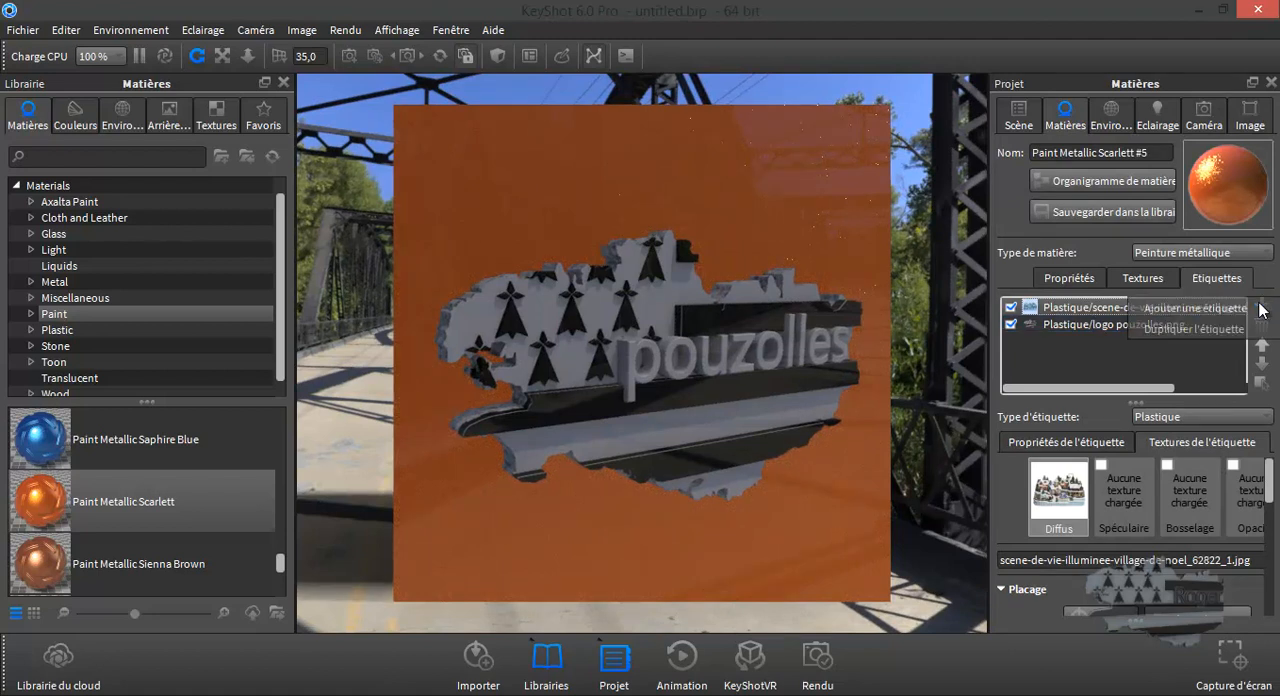
pyautogui.click(1185, 312)
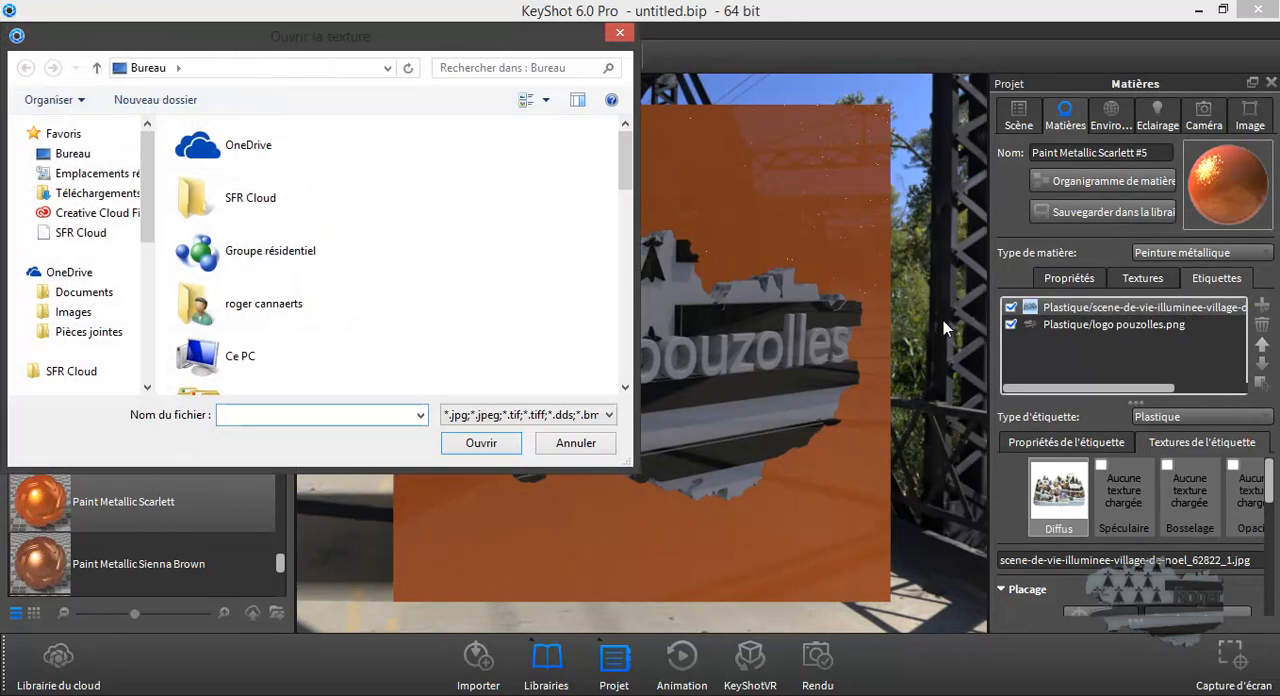
pyautogui.moveTo(620, 176); pyautogui.dragTo(617, 357)
pyautogui.click(230, 352)
pyautogui.click(508, 449)
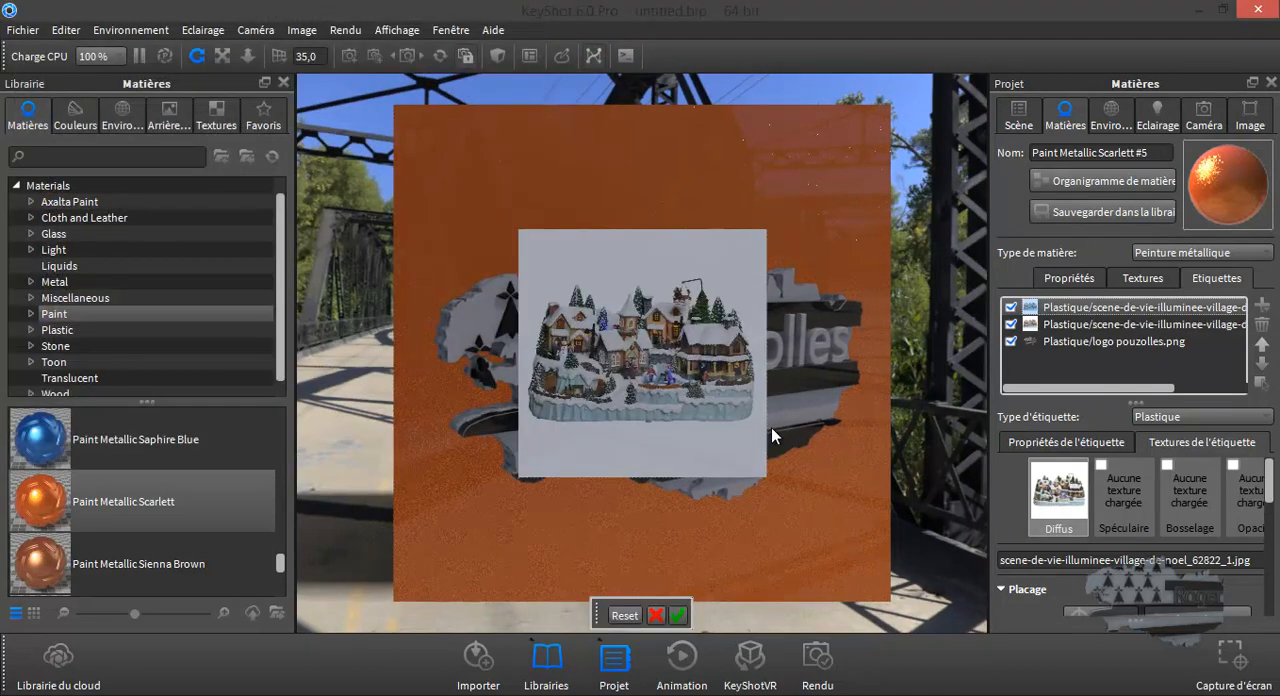
pyautogui.scroll(-3, 1127, 578)
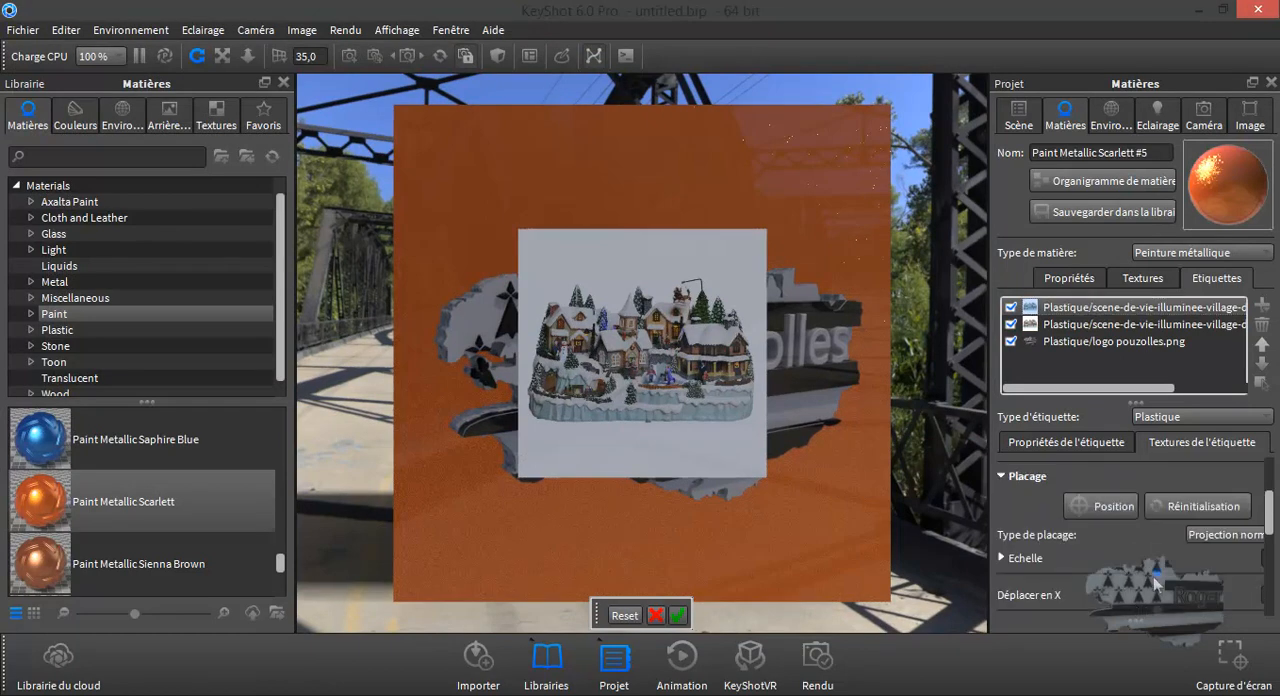
pyautogui.moveTo(1159, 578); pyautogui.dragTo(1238, 590)
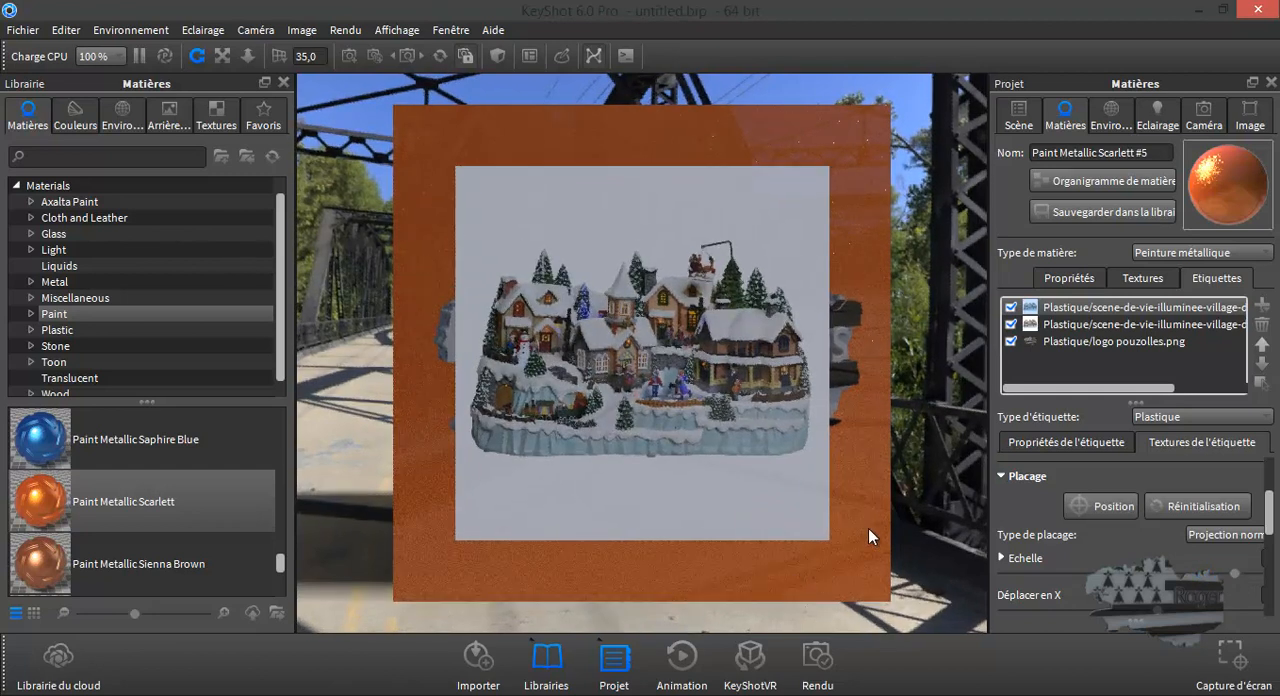
# - Move the newly added village label below the logo label in the stacking order so the logo lies in front
pyautogui.click(1089, 340)
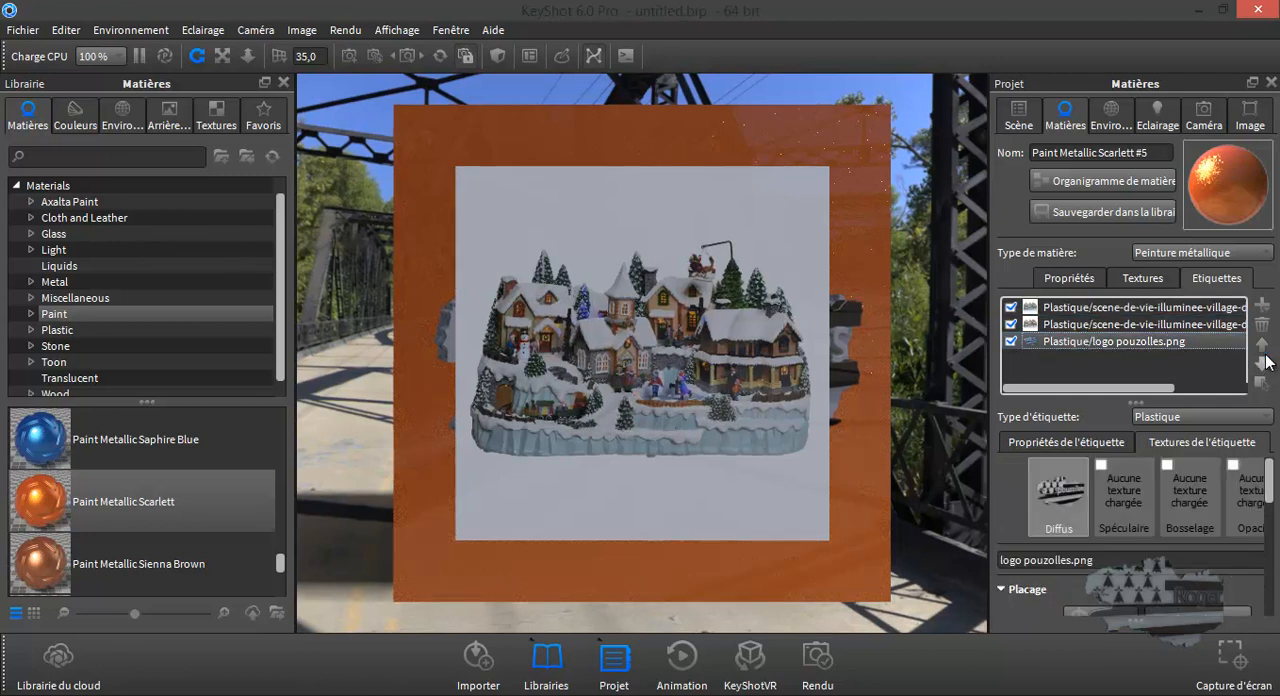
pyautogui.click(1213, 309)
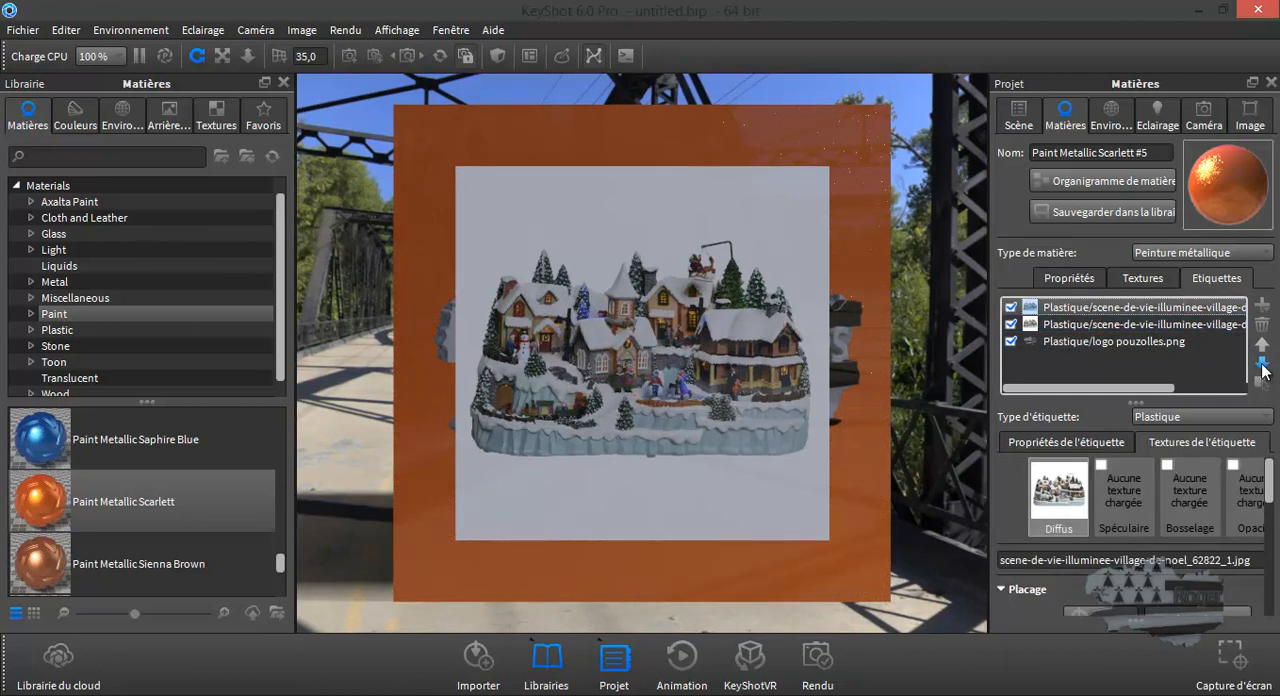
pyautogui.click(1262, 366)
pyautogui.click(1262, 366)
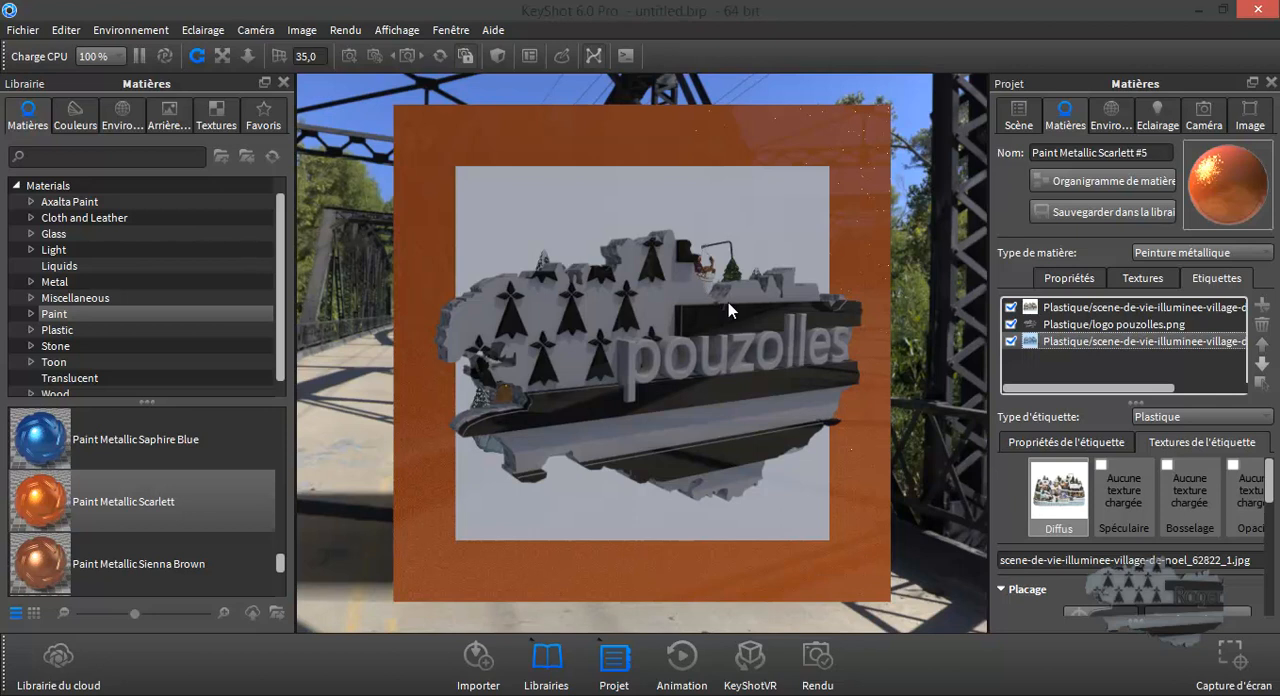
pyautogui.scroll(-2, 1150, 588)
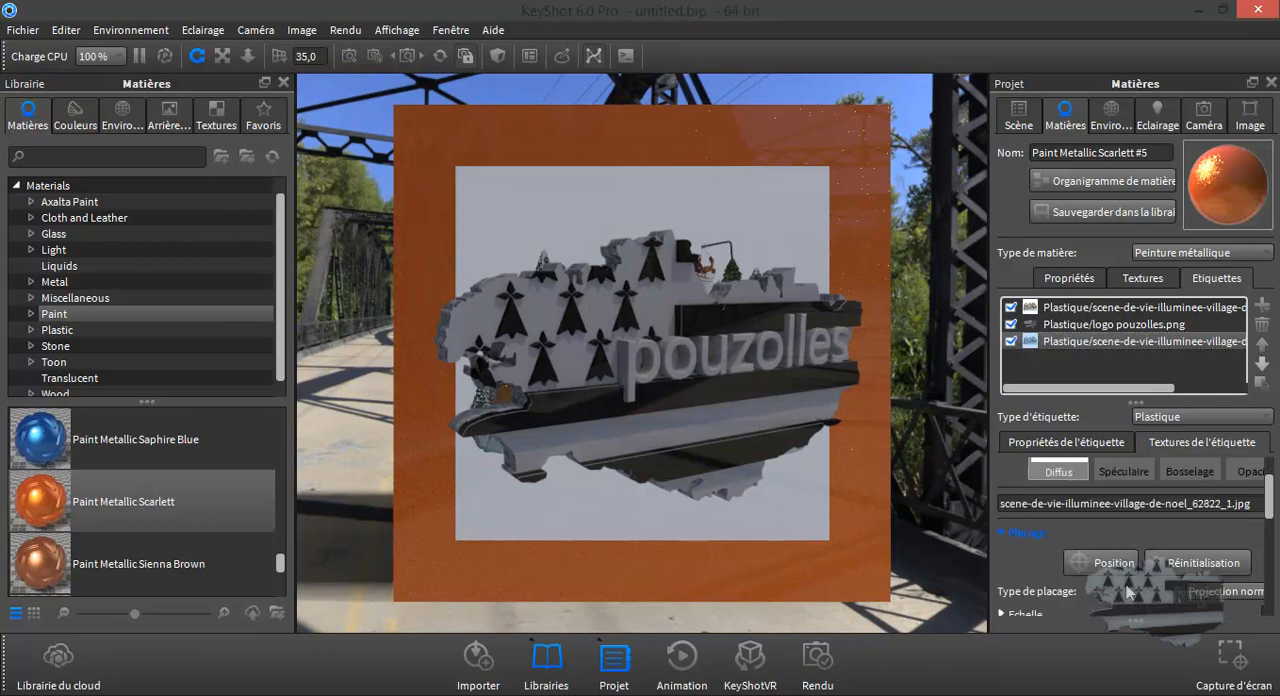
# - Enlarge the lower village label until its white background nearly fills the cube face, and shrink the logo label to a small size
pyautogui.moveTo(1157, 574); pyautogui.dragTo(1206, 578)
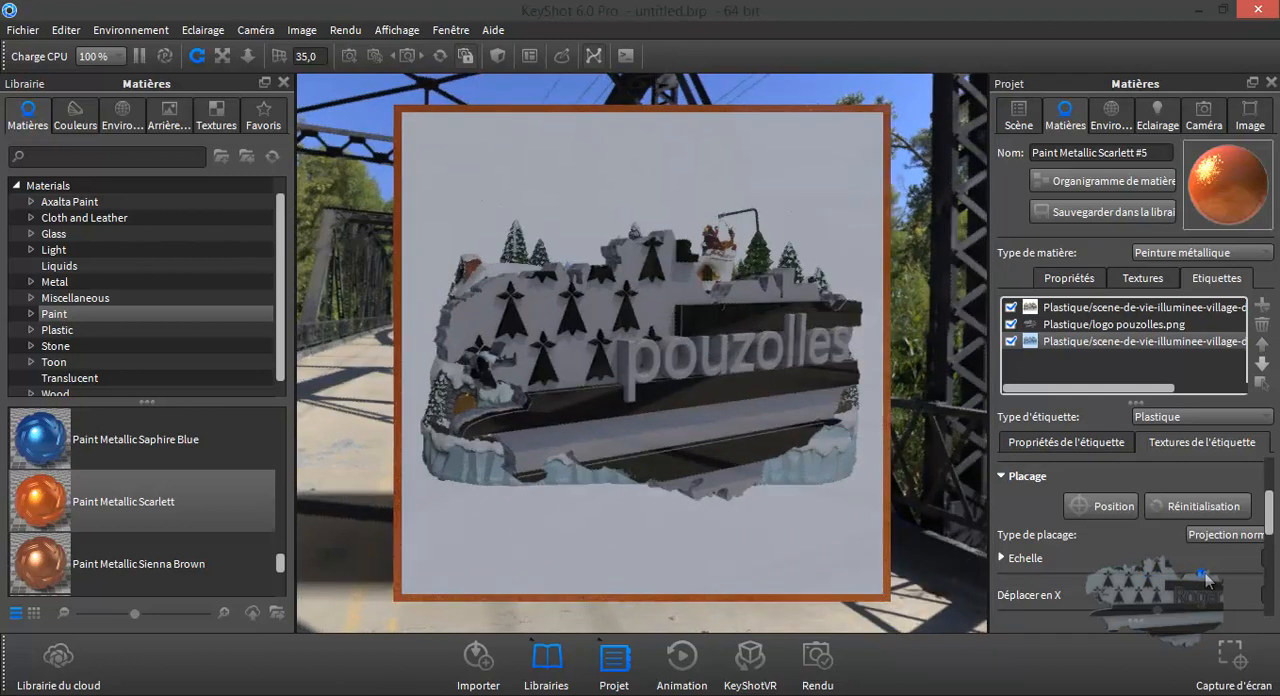
pyautogui.click(1098, 326)
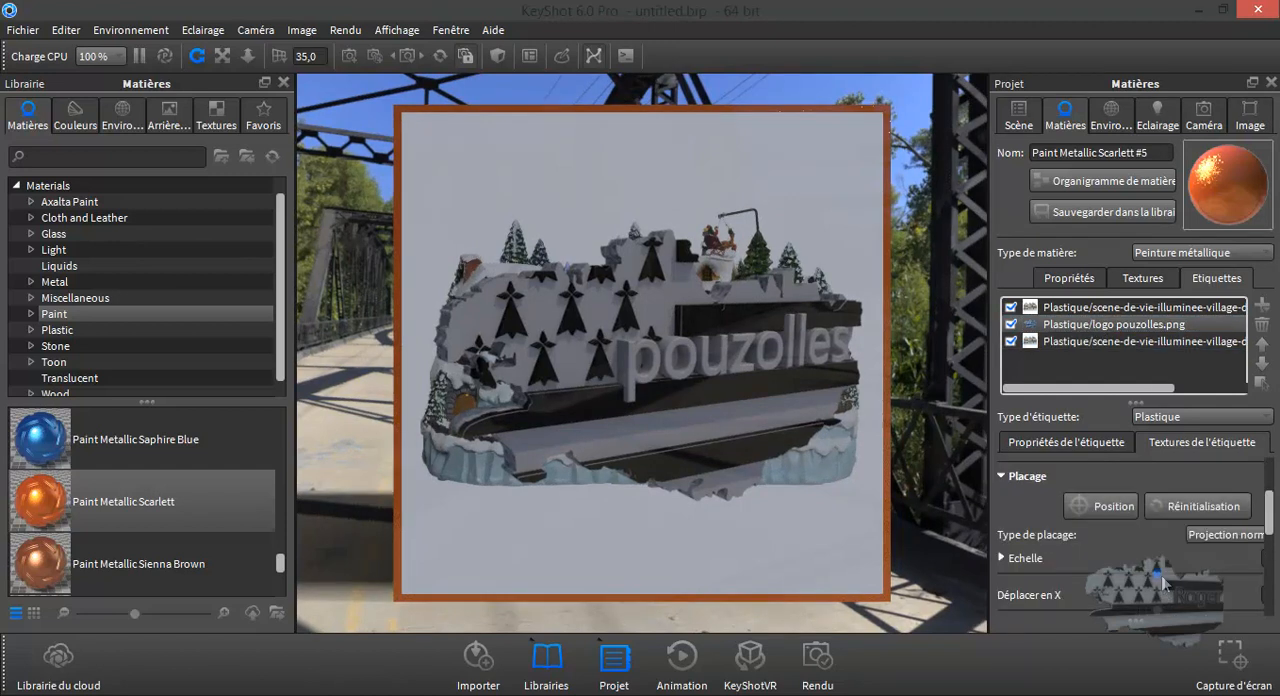
pyautogui.moveTo(1157, 582); pyautogui.dragTo(1058, 585)
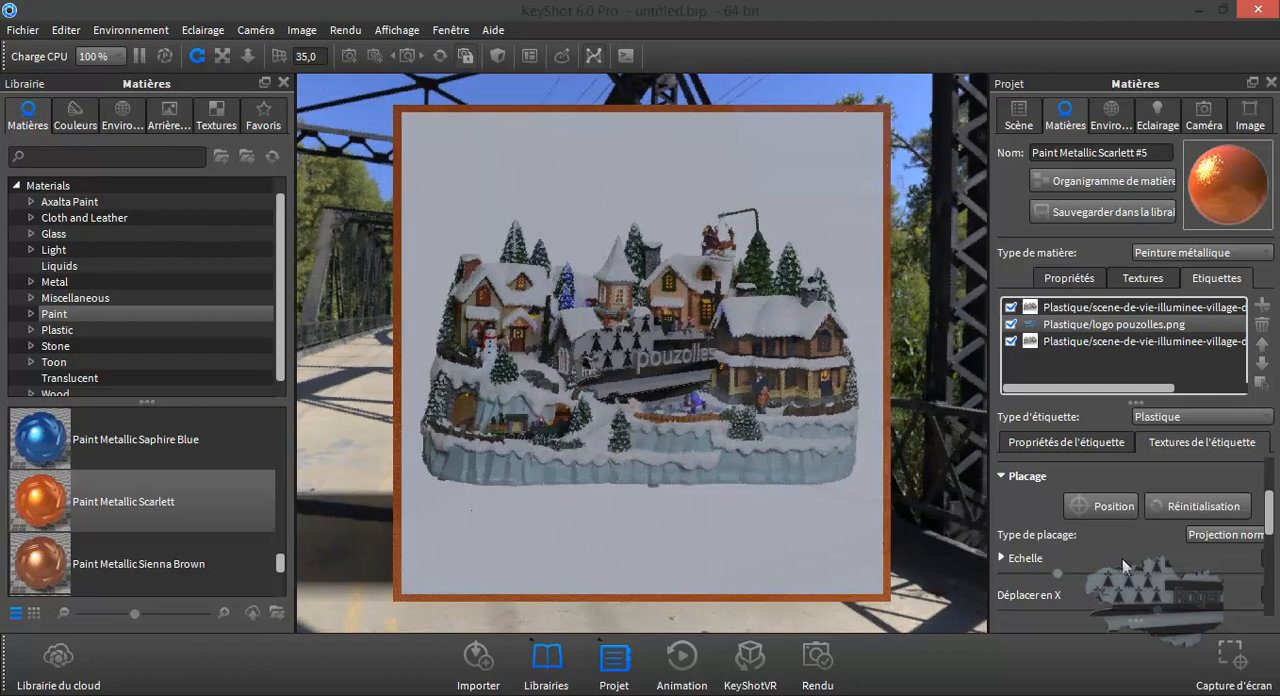
# - Shift the small logo label in X and Y into the lower-right corner of the face, just below the village picture
pyautogui.scroll(-3, 1120, 545)
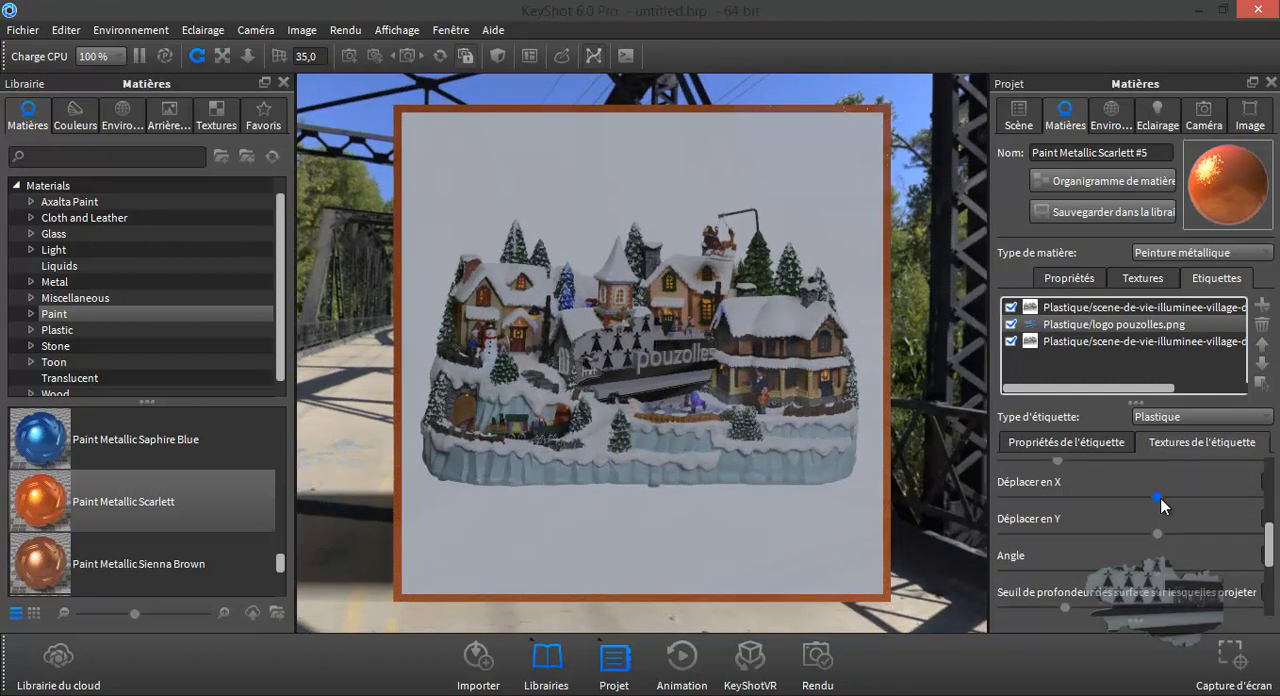
pyautogui.moveTo(1166, 498); pyautogui.dragTo(1168, 498)
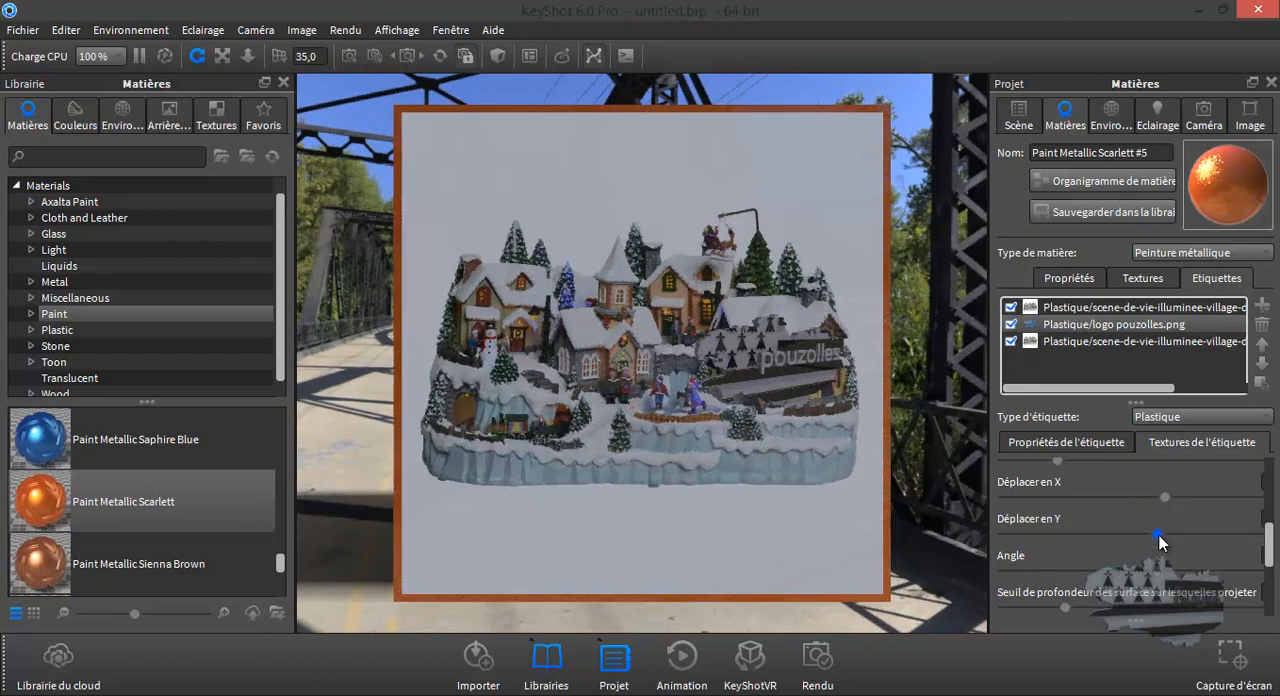
pyautogui.moveTo(1151, 537); pyautogui.dragTo(1147, 536)
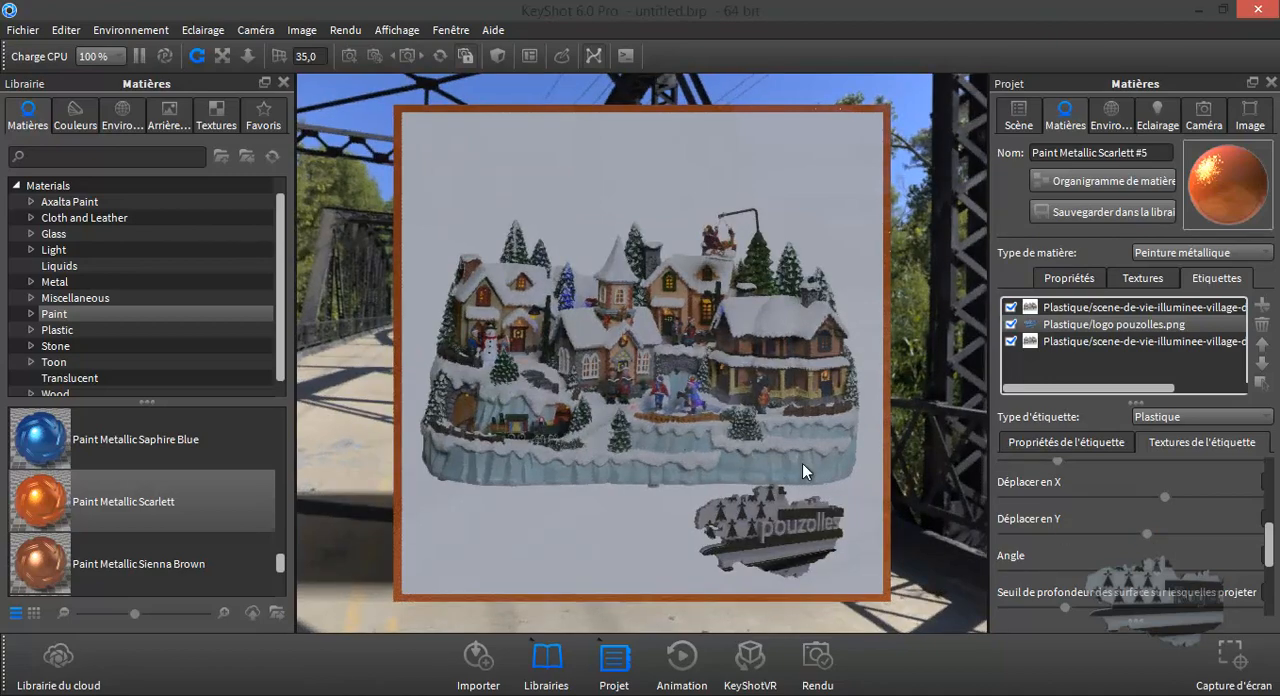
# - Examine the labelled face from several angles and distances, and review the logo and village entries in the label list
pyautogui.moveTo(762, 450); pyautogui.dragTo(640, 418)
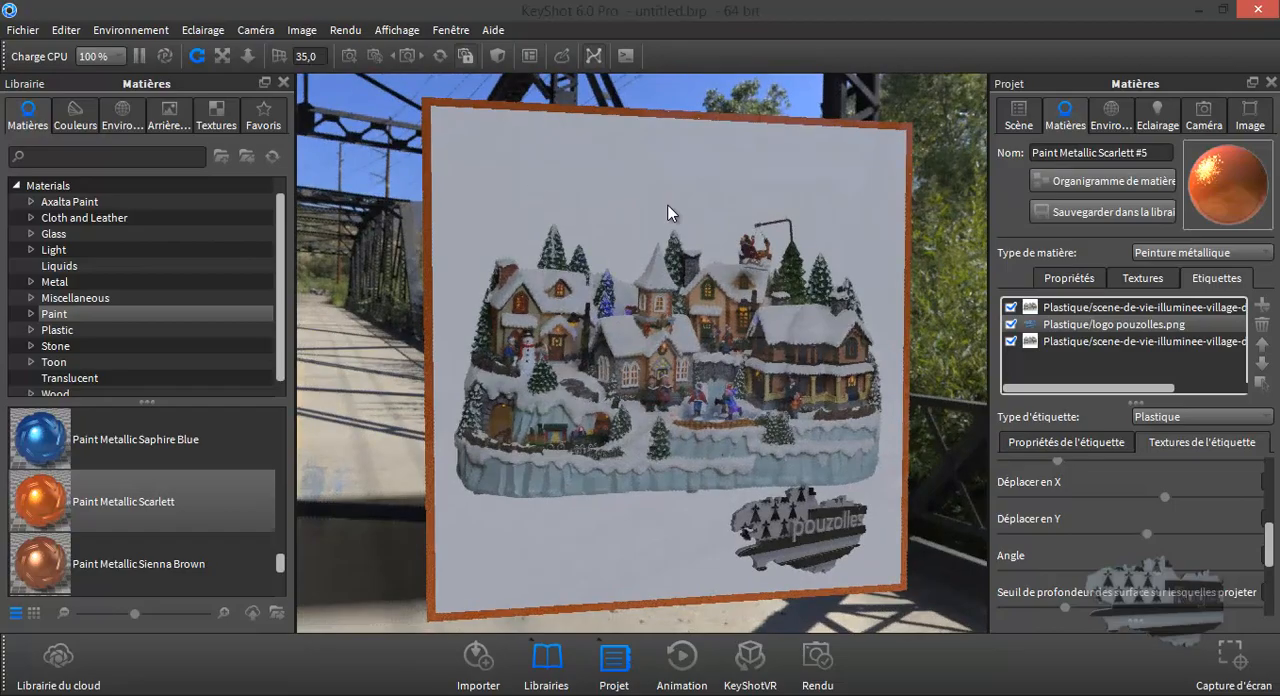
pyautogui.moveTo(552, 298); pyautogui.dragTo(676, 321)
pyautogui.scroll(4, 587, 383)
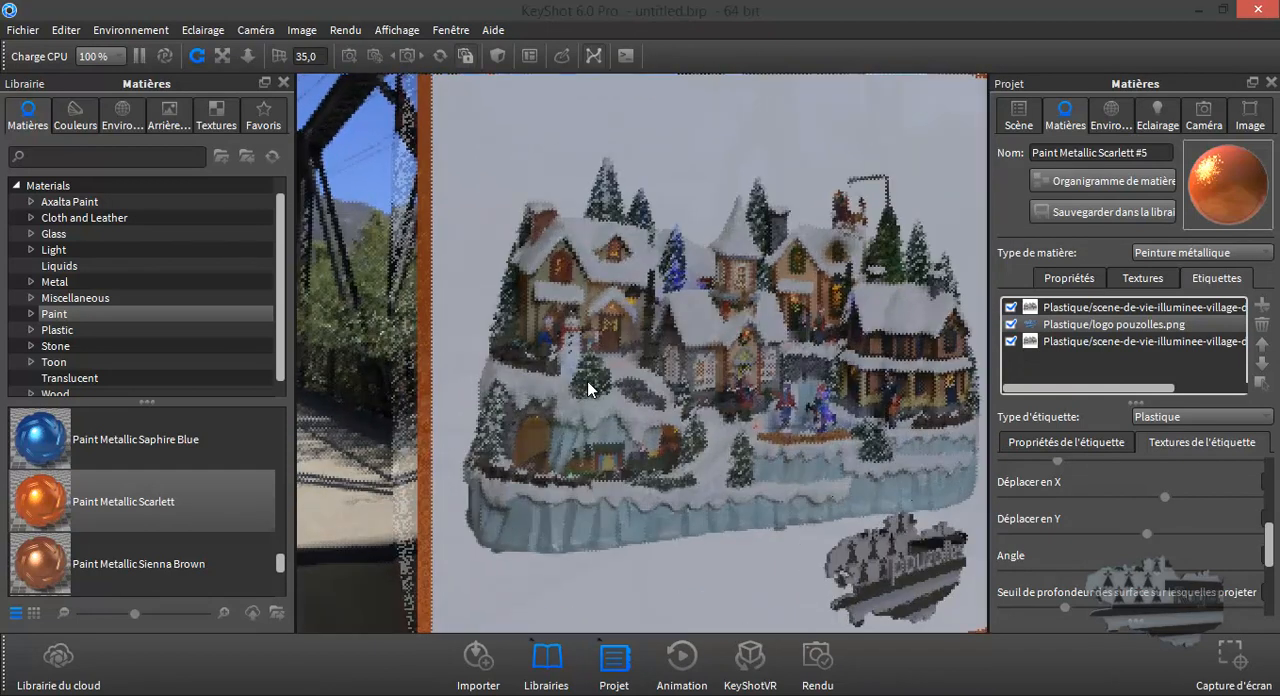
pyautogui.scroll(-5, 587, 383)
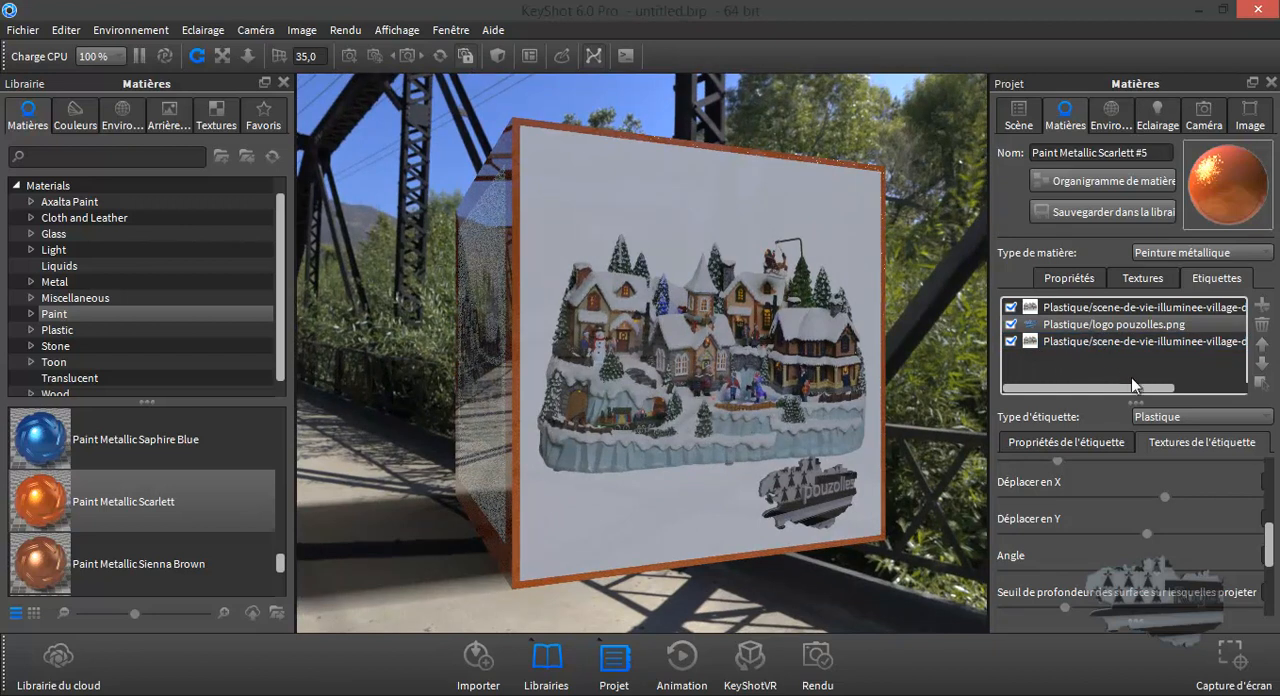
pyautogui.click(1091, 329)
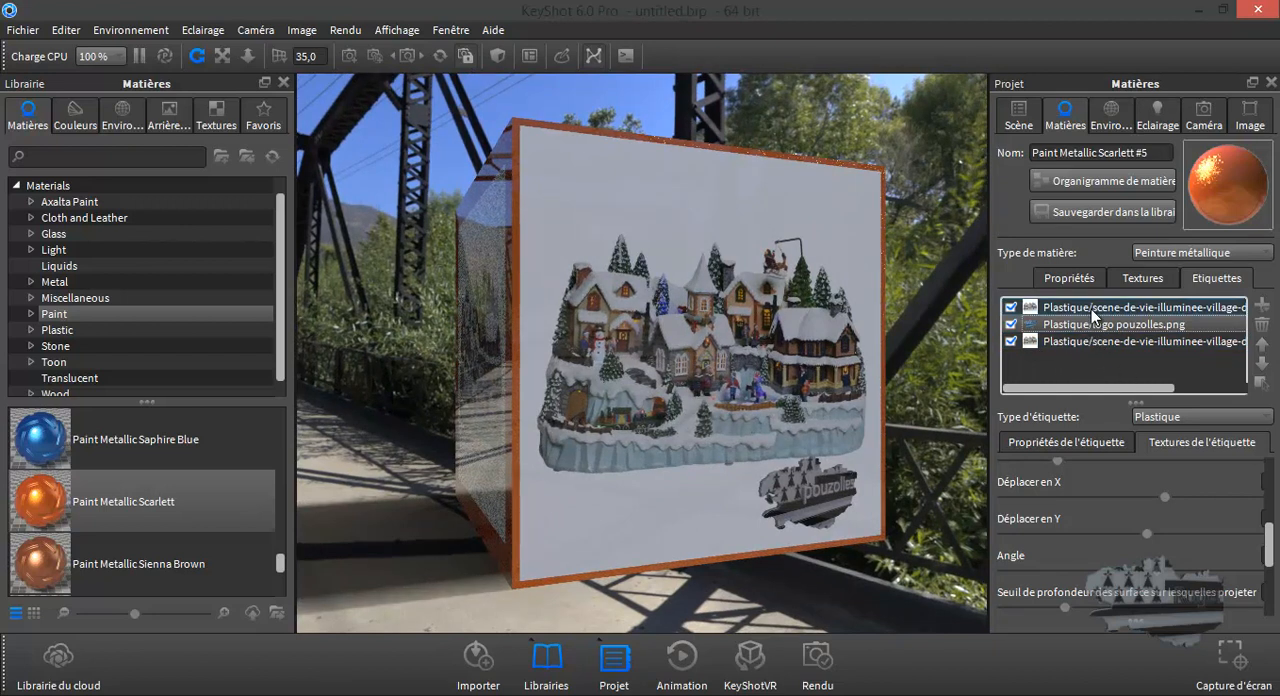
pyautogui.click(1093, 341)
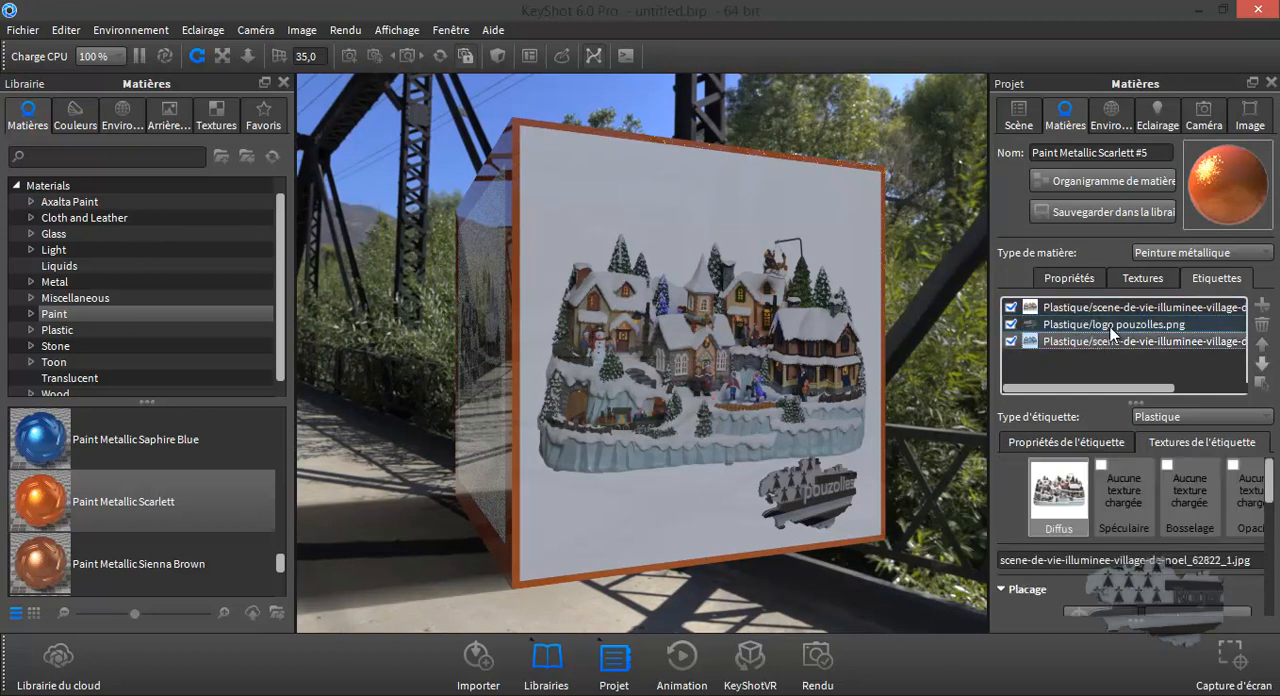
pyautogui.click(1108, 331)
pyautogui.click(1128, 345)
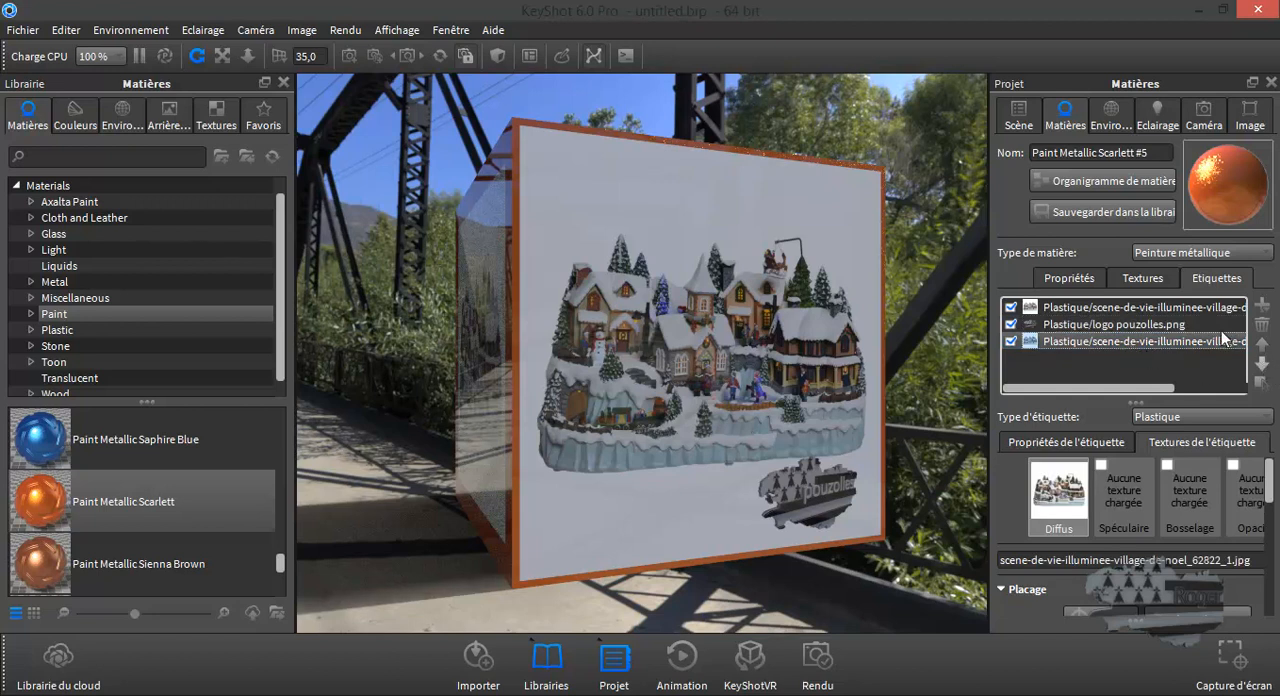
pyautogui.moveTo(1183, 325)
pyautogui.moveTo(1128, 351)
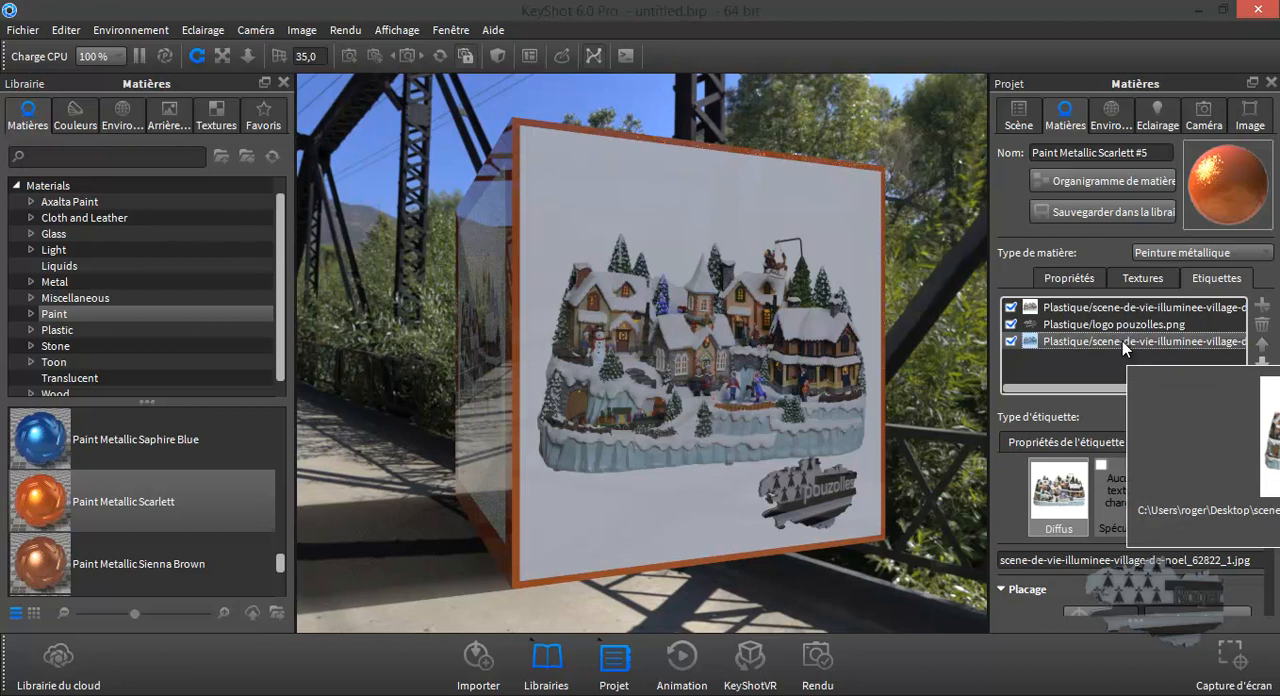
# - Try the logo label first and last in the stacking order, and return it to between the two village labels
pyautogui.click(1122, 325)
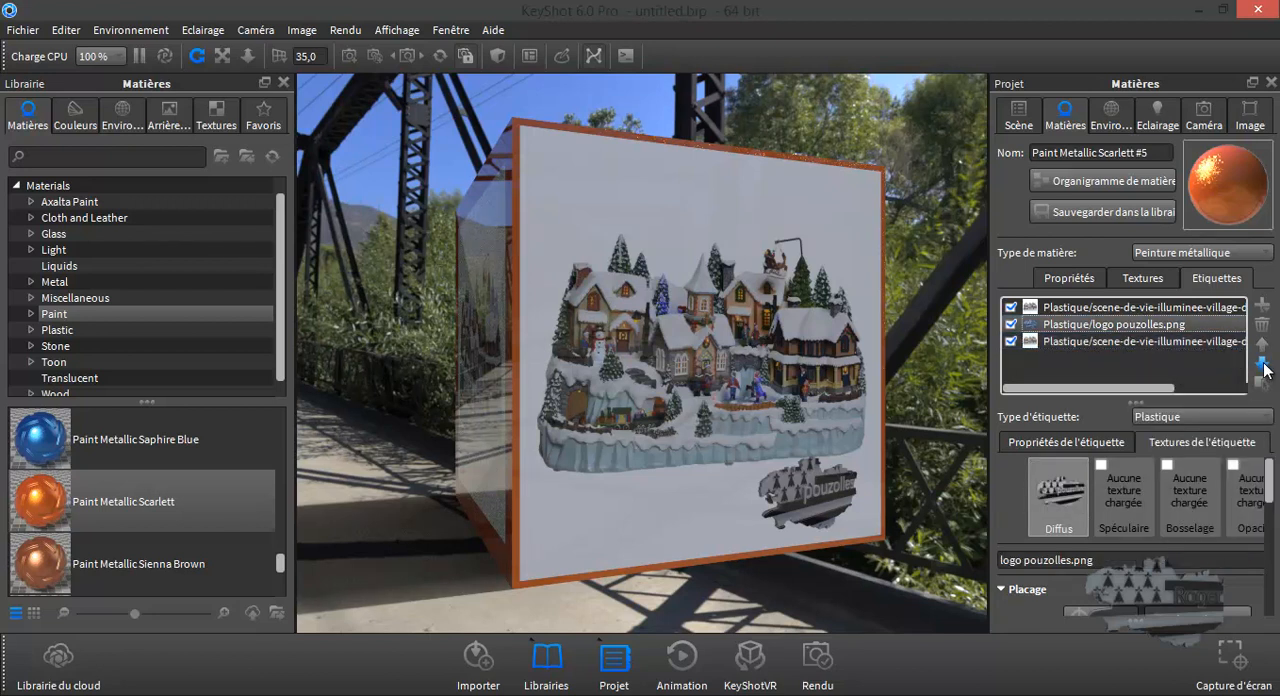
pyautogui.click(1263, 346)
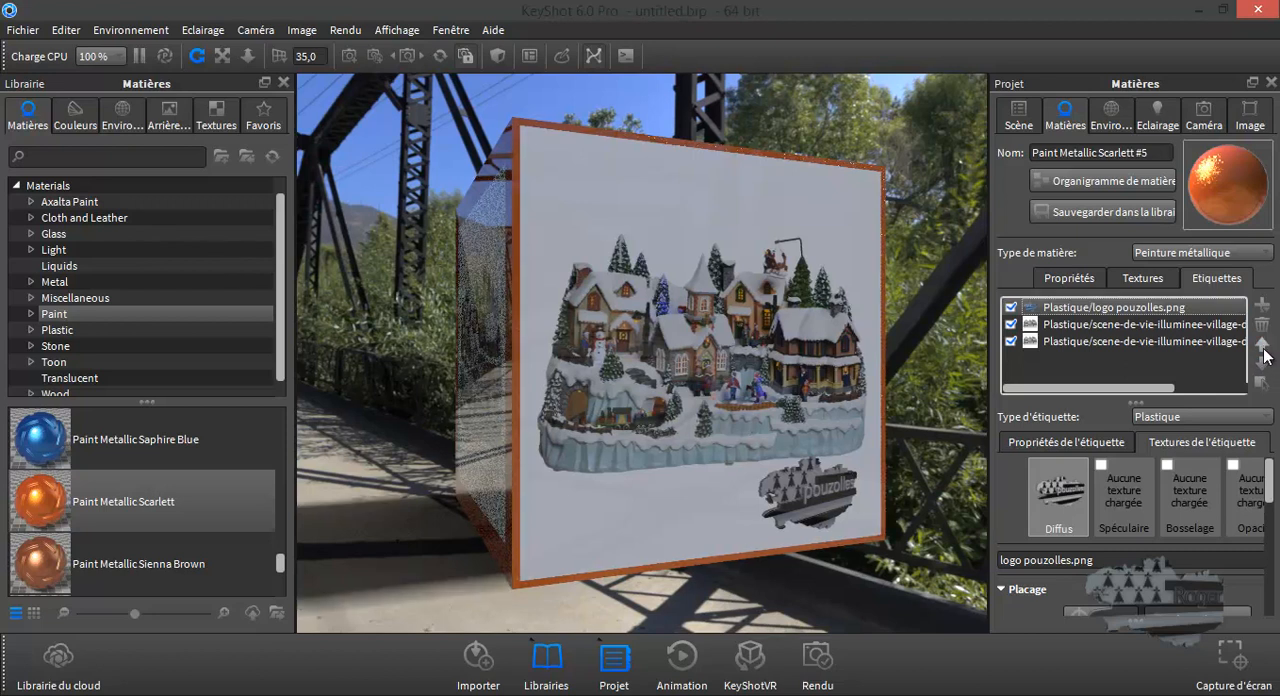
pyautogui.click(1264, 363)
pyautogui.click(1264, 363)
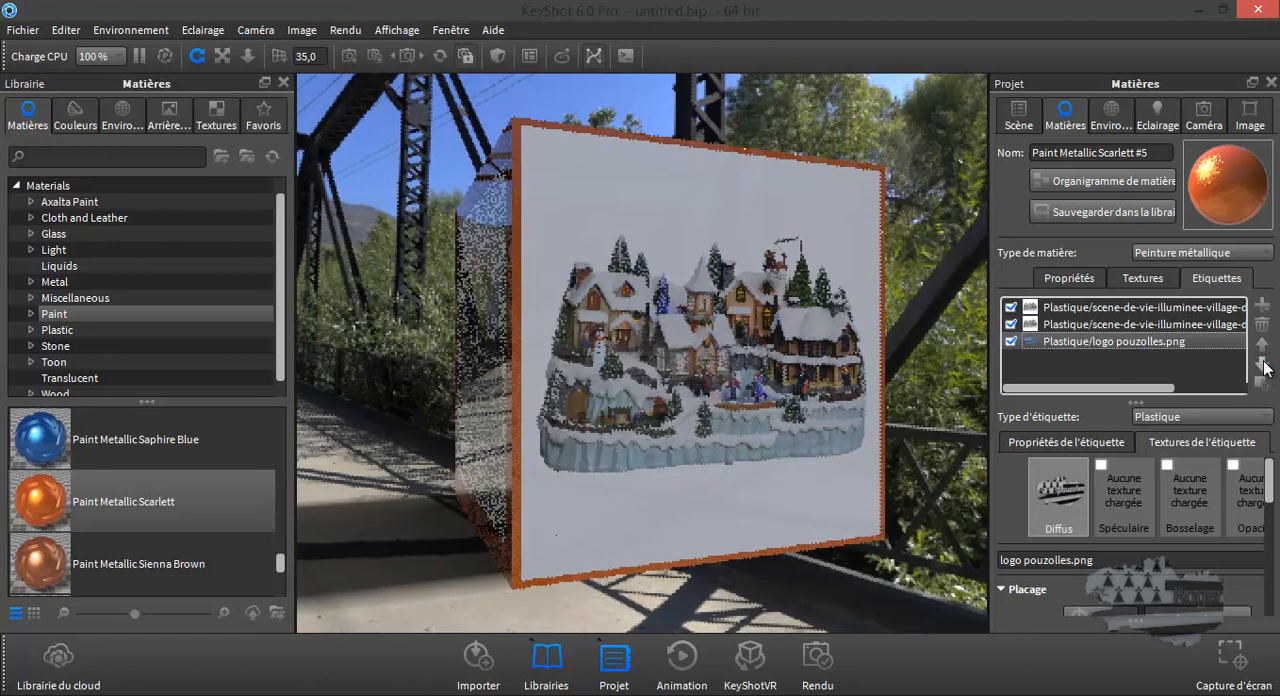
pyautogui.click(1262, 345)
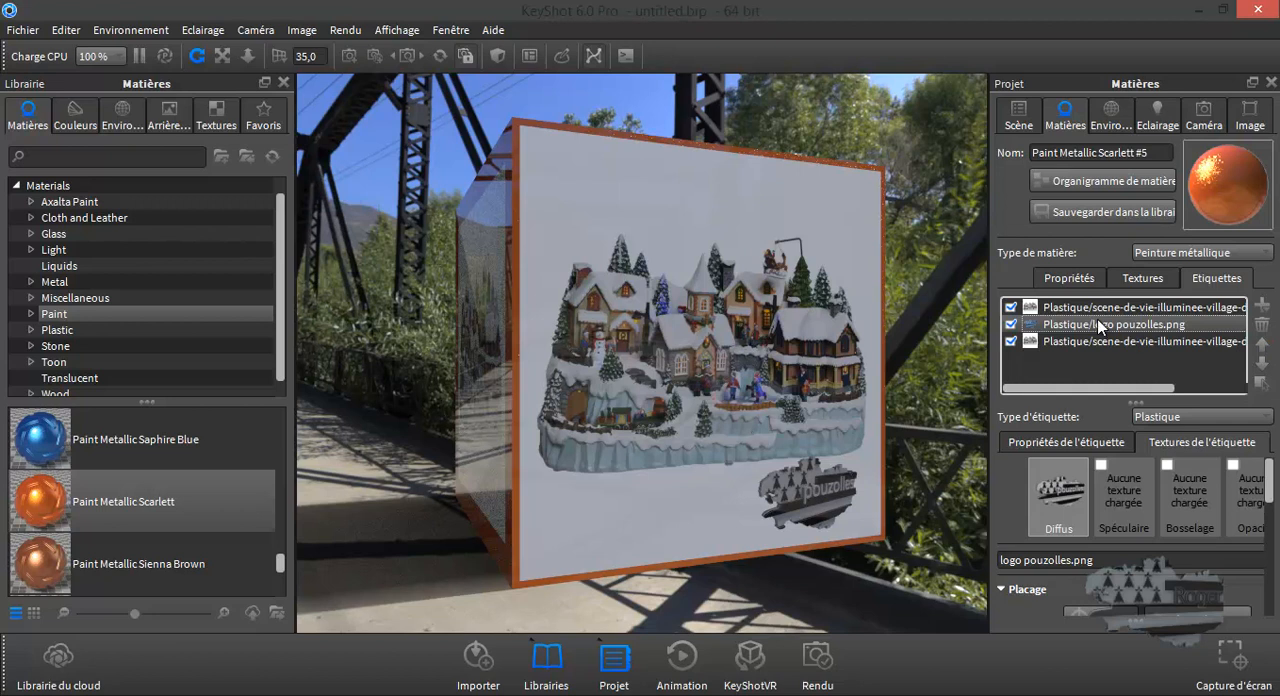
# - Try the Translucide label type on the logo and inspect its rendering up close from several angles
pyautogui.click(1176, 417)
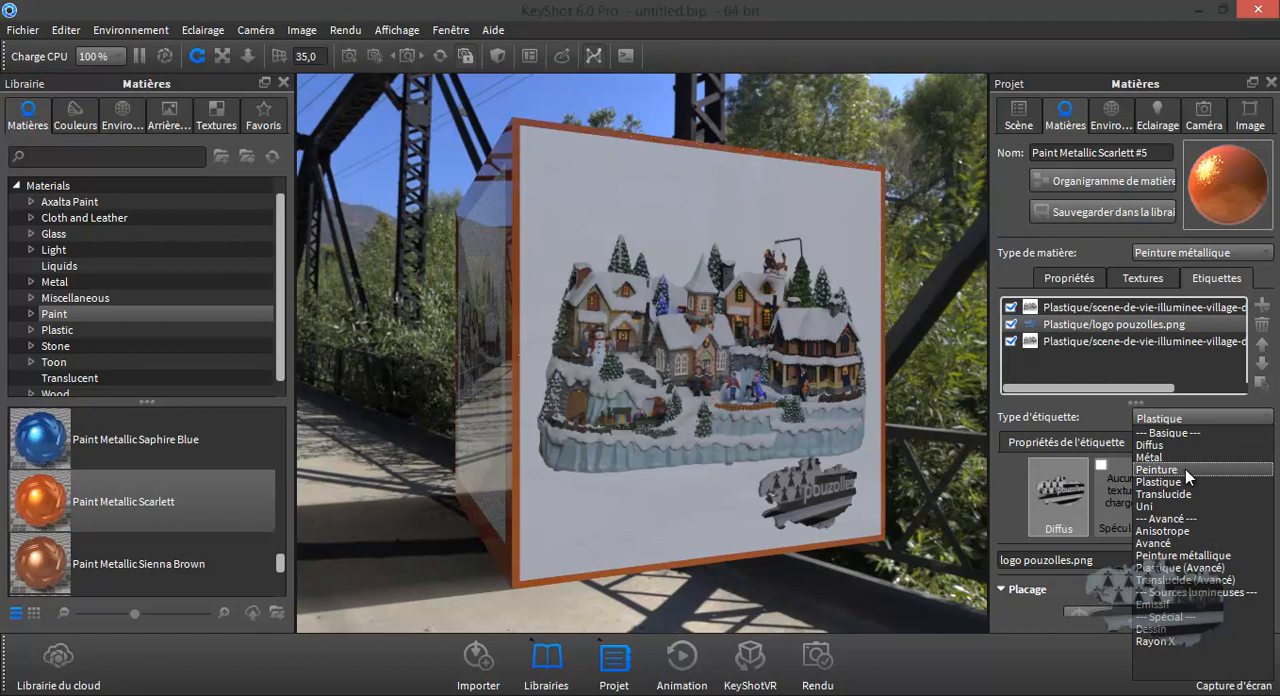
pyautogui.click(1190, 494)
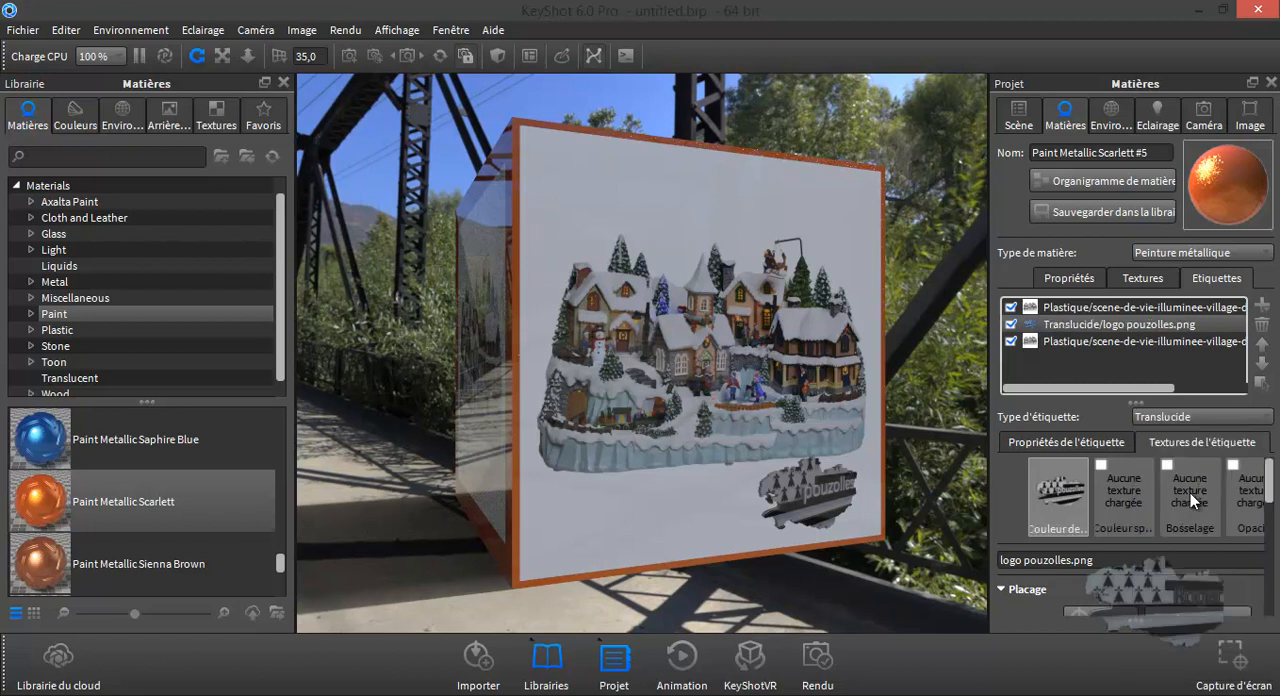
pyautogui.moveTo(894, 532); pyautogui.dragTo(799, 483)
pyautogui.moveTo(892, 491); pyautogui.dragTo(831, 487)
pyautogui.scroll(-4, 828, 488)
pyautogui.scroll(9, 805, 492)
pyautogui.moveTo(888, 517); pyautogui.dragTo(795, 469)
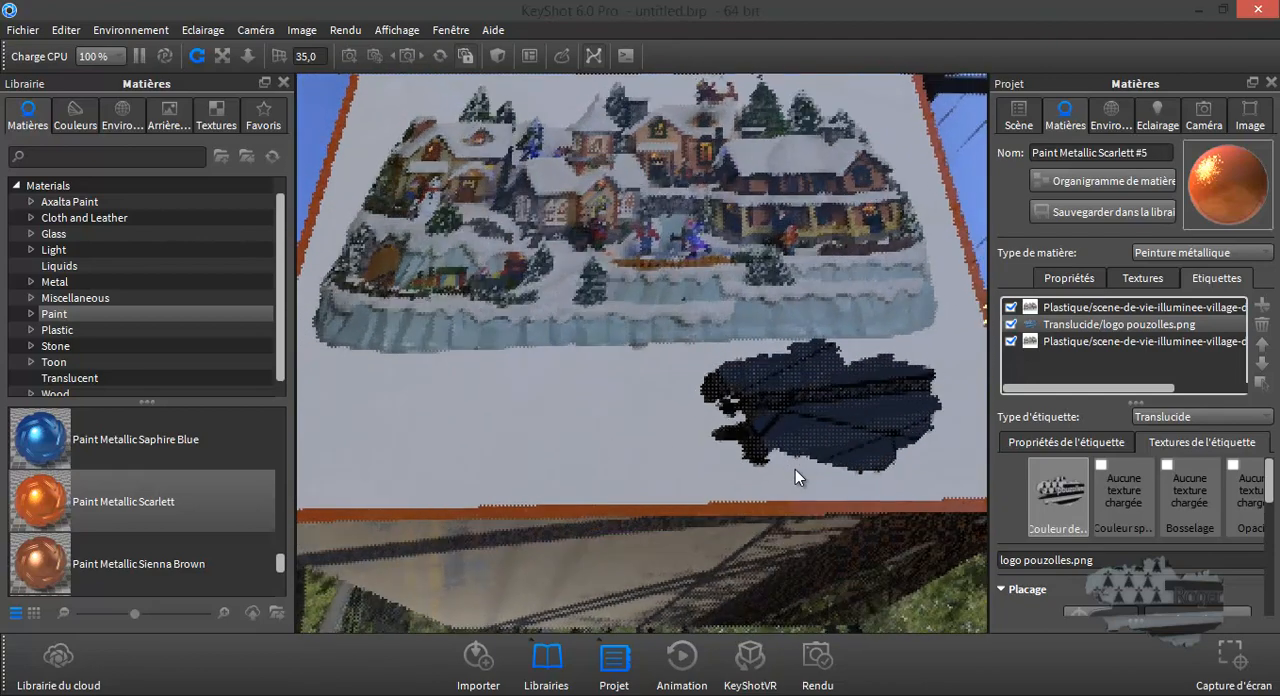
pyautogui.moveTo(811, 422); pyautogui.dragTo(760, 455)
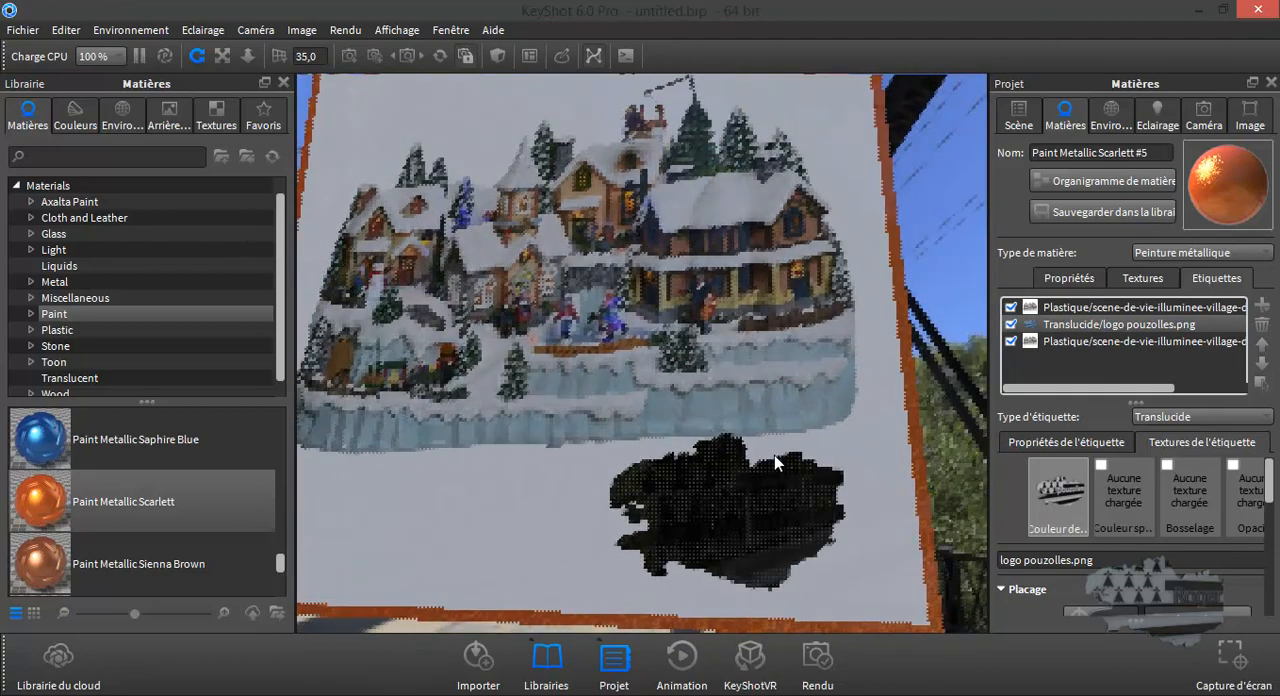
# - Set the logo label's type back to Plastique and check the labelled cube up close and from farther away
pyautogui.click(1186, 414)
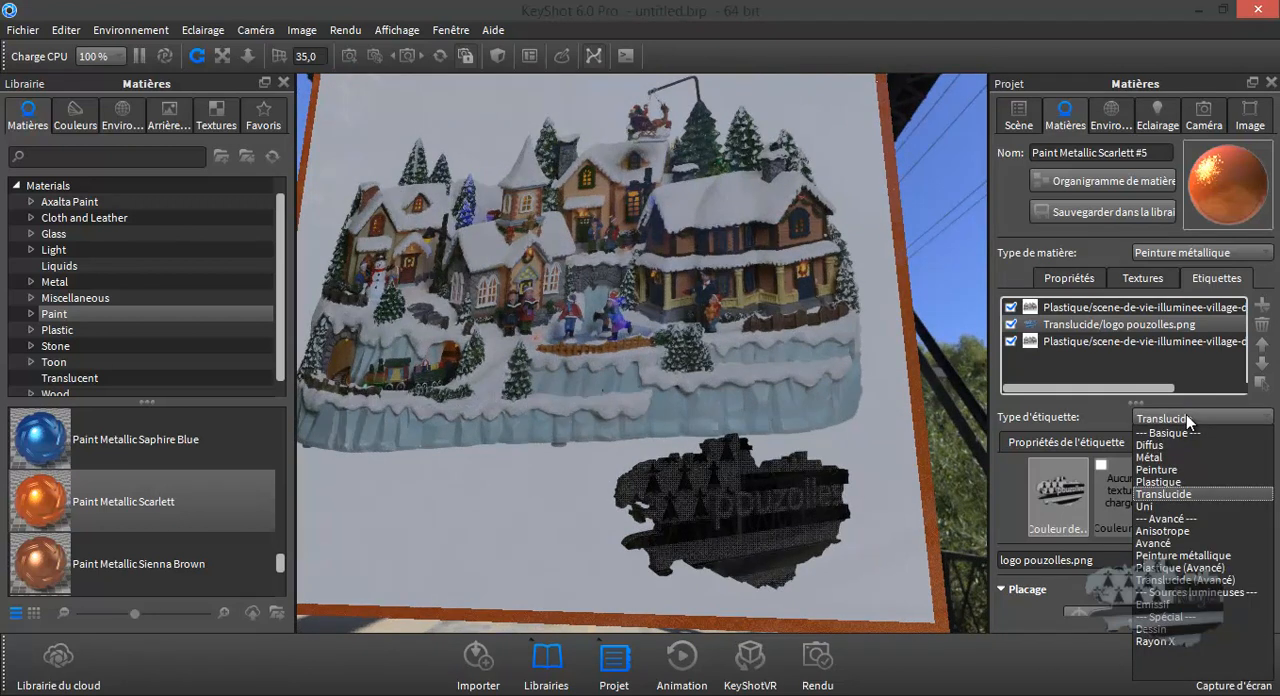
pyautogui.click(1182, 481)
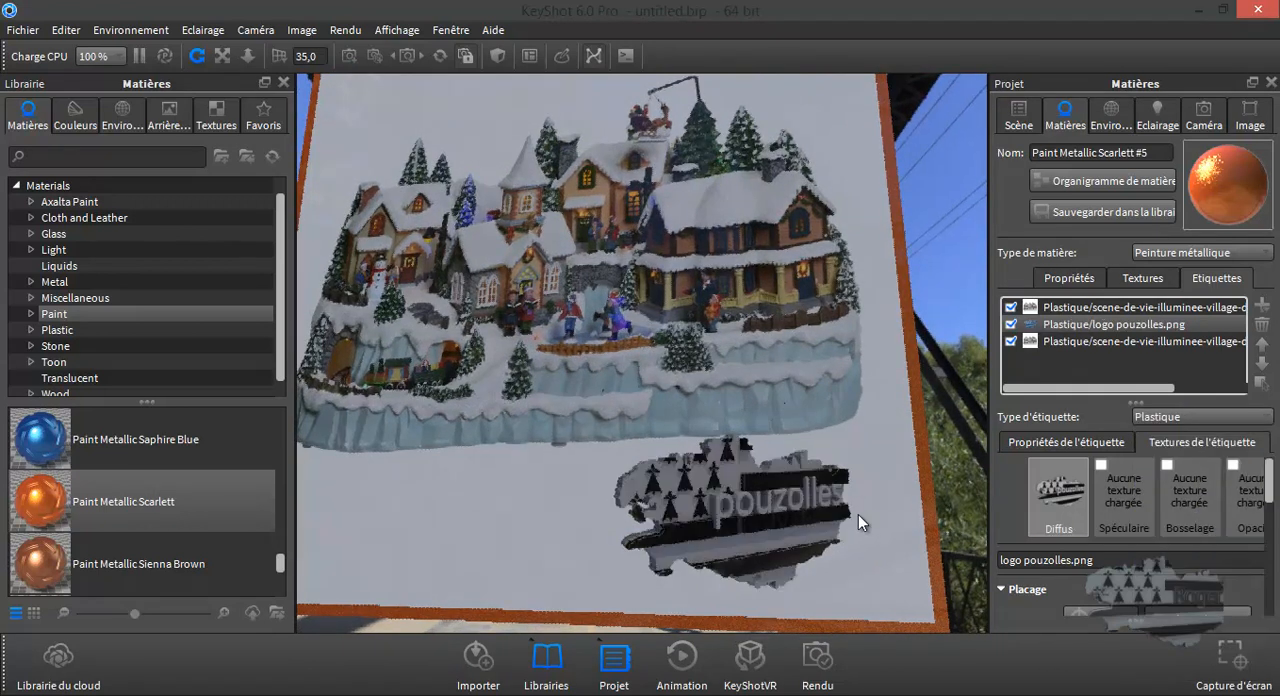
pyautogui.scroll(4, 860, 522)
pyautogui.scroll(-4, 860, 522)
pyautogui.moveTo(858, 514)
pyautogui.mouseDown()
pyautogui.moveTo(868, 480)
pyautogui.moveTo(844, 501)
pyautogui.mouseUp()
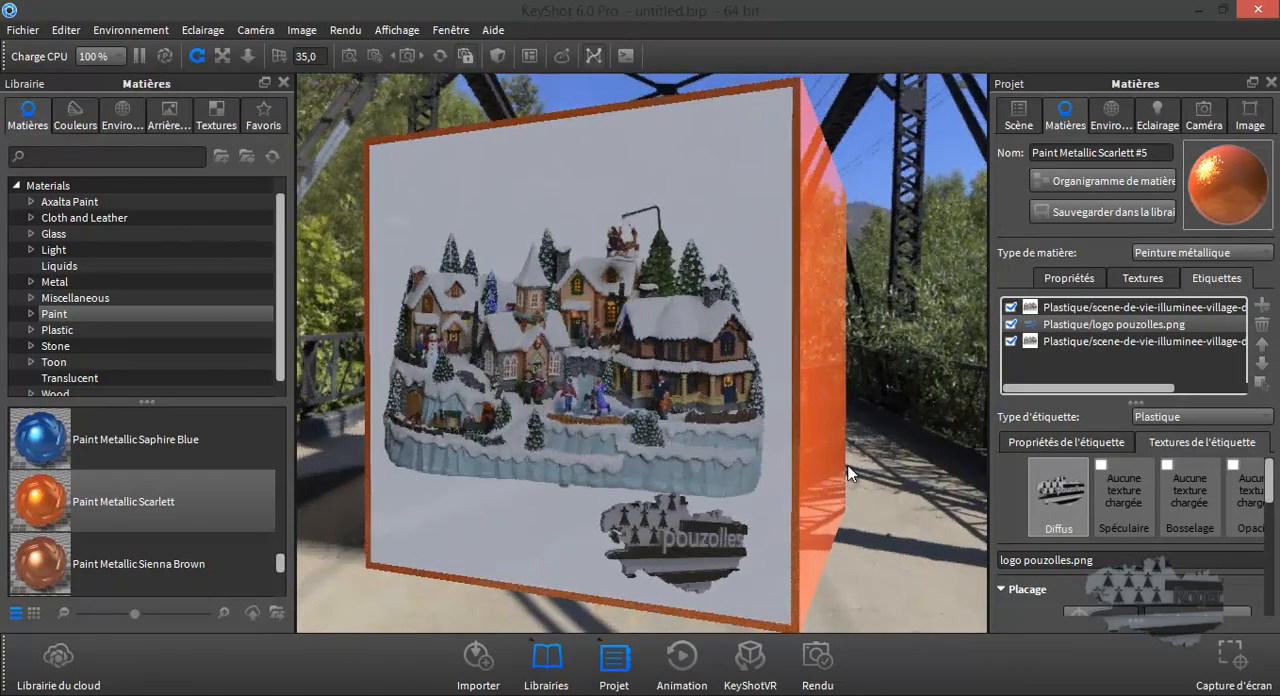